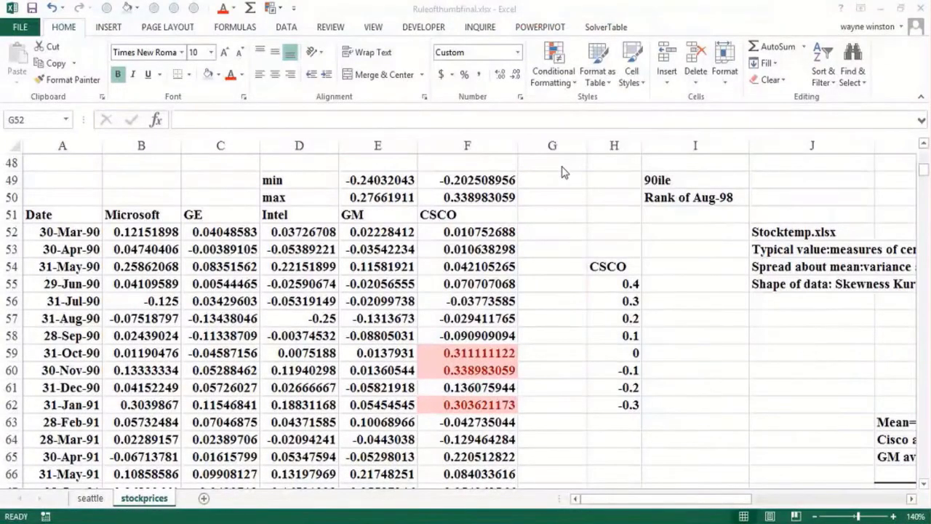
Enter the workbook file name Ruleofthumbfinal.xlsx as a label in cell G48.
{"action": "left_click", "coordinate": [561, 167]}
{"action": "left_click", "coordinate": [561, 168]}
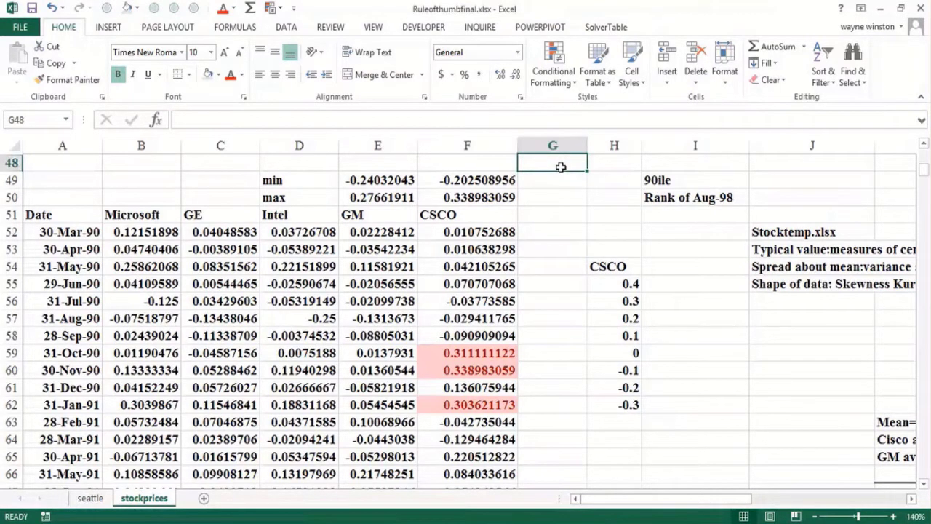
{"action": "type", "text": "Rule"}
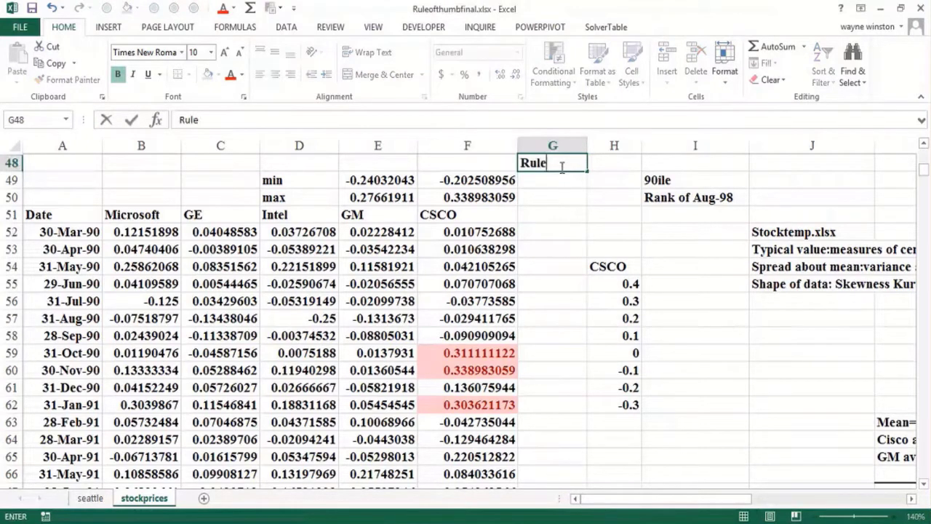
{"action": "type", "text": "ofthumbfi"}
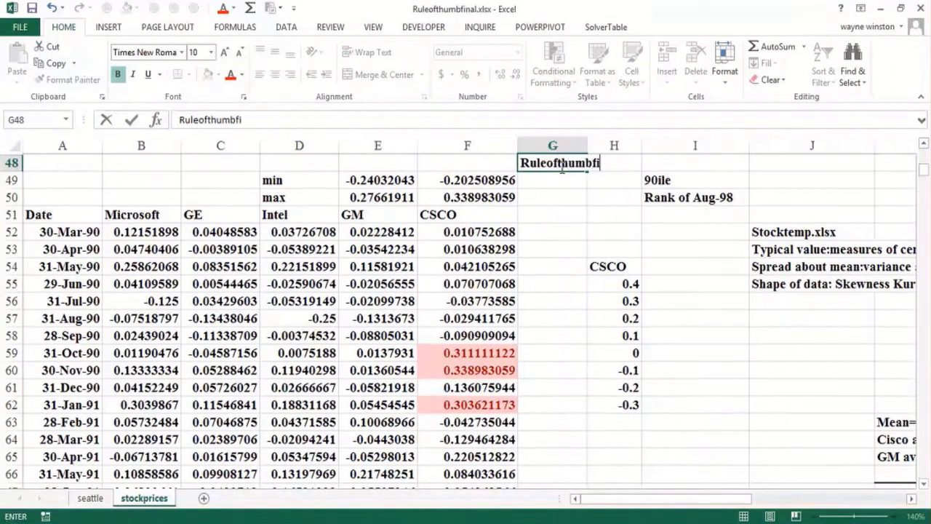
{"action": "type", "text": "nal.xlsx"}
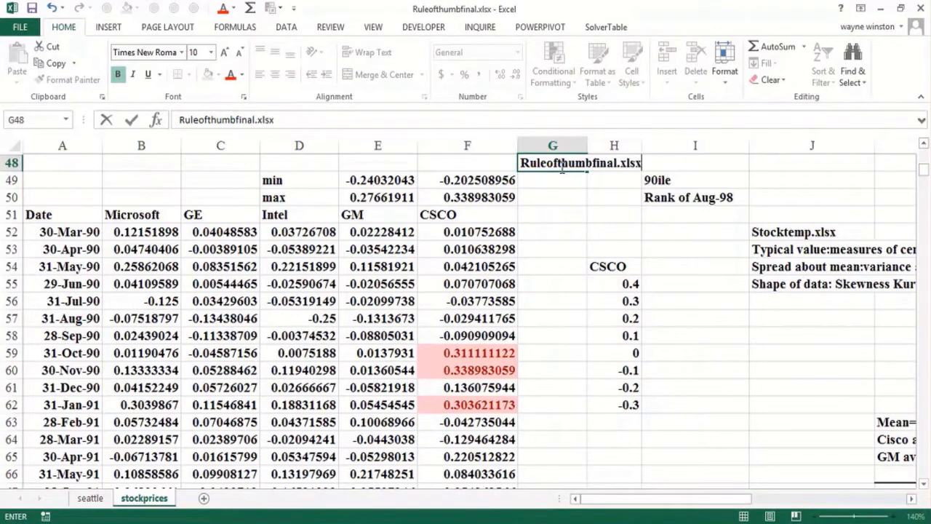
{"action": "key", "text": "Return"}
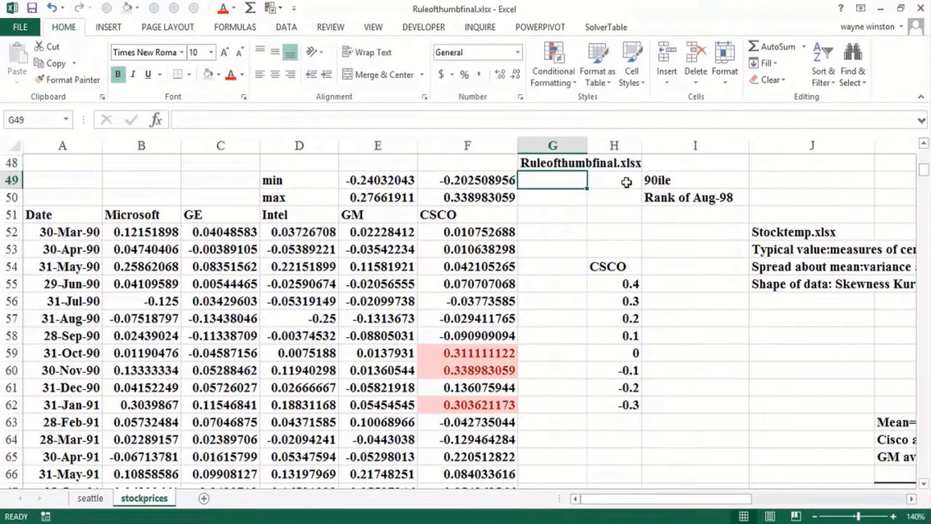
{"action": "left_click", "coordinate": [626, 181]}
{"action": "left_click", "coordinate": [662, 184]}
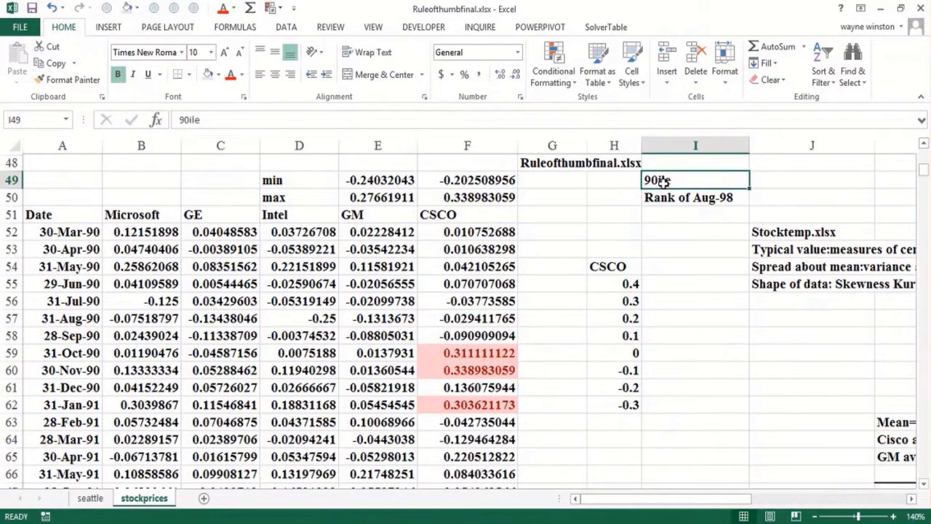
{"action": "key", "text": "Right"}
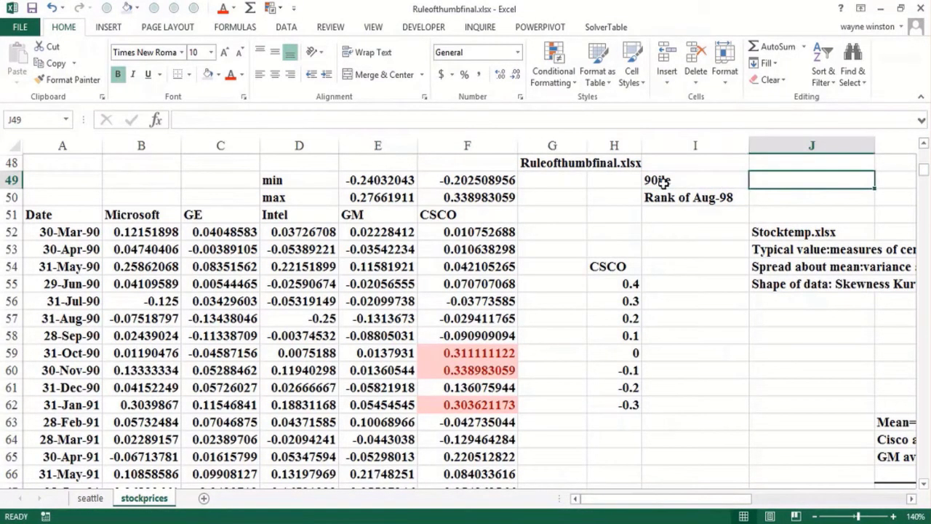
{"action": "type", "text": "="}
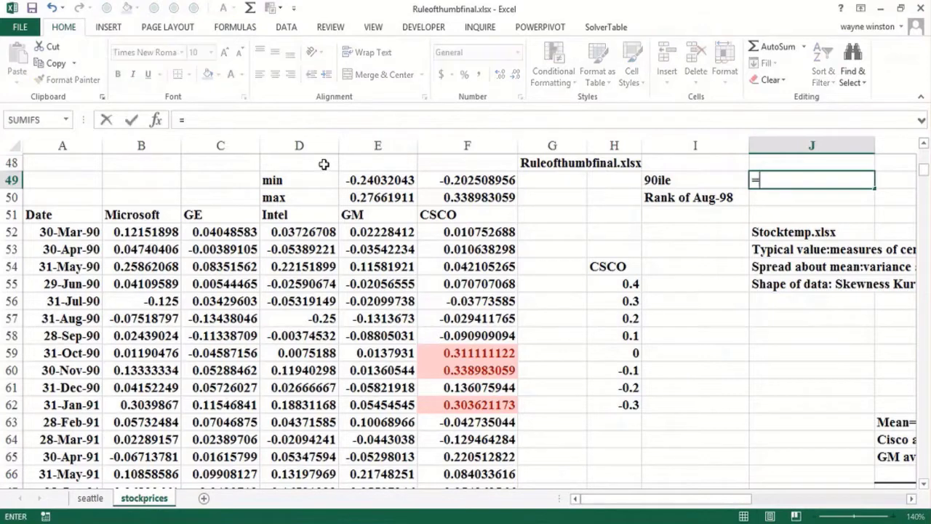
{"action": "type", "text": "per"}
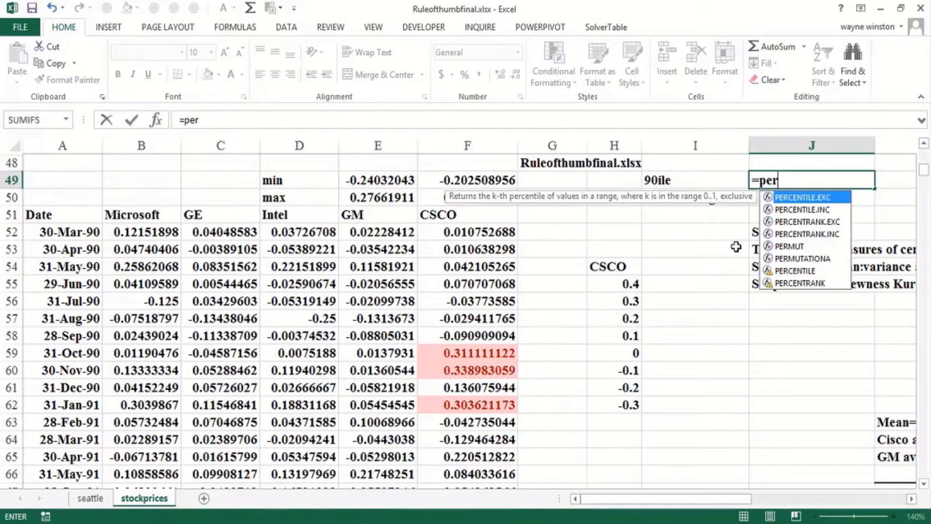
{"action": "type", "text": "c"}
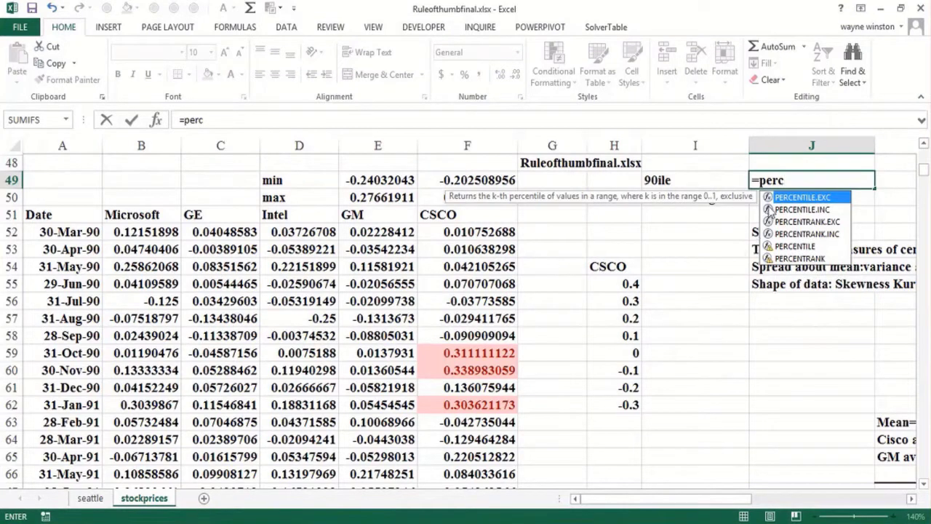
{"action": "key", "text": "Escape"}
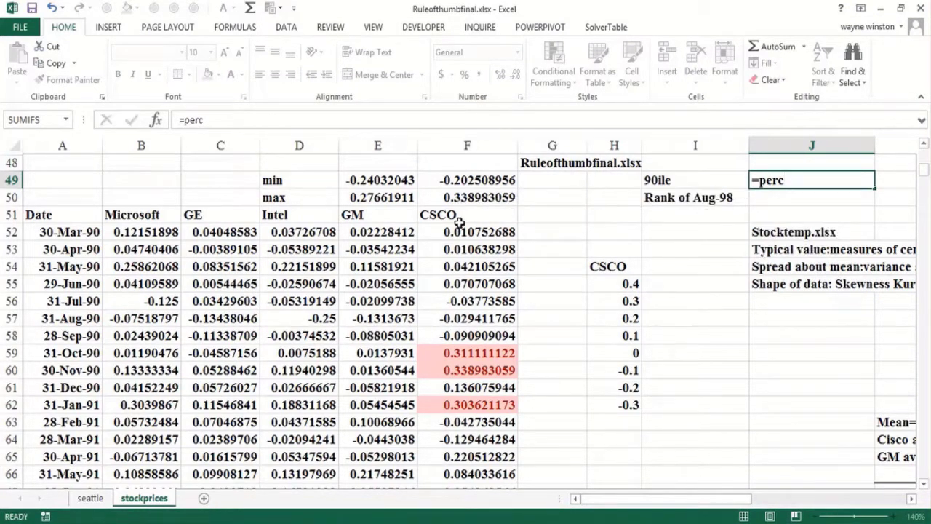
Select the named range CSCO to check which stock return cells it covers.
{"action": "left_click_drag", "start_coordinate": [460, 225], "coordinate": [460, 221]}
{"action": "left_click", "coordinate": [65, 120]}
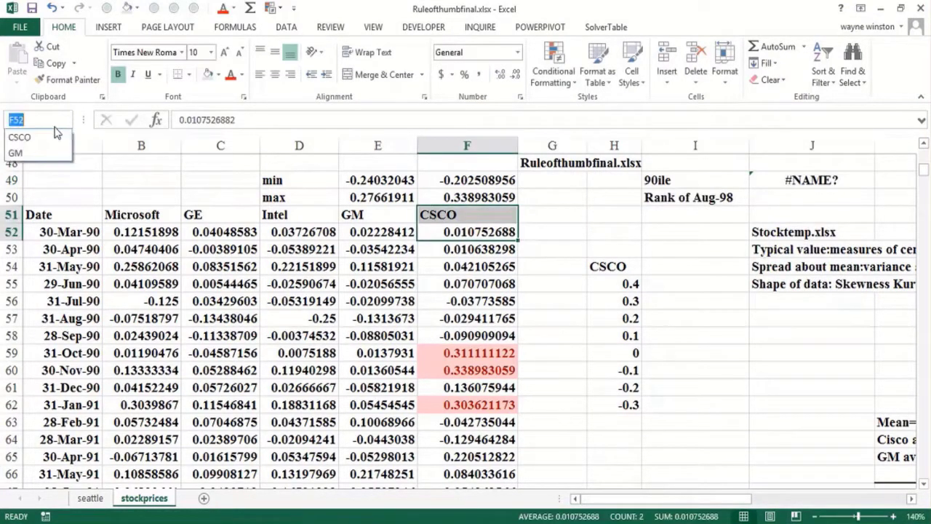
{"action": "left_click", "coordinate": [46, 138]}
{"action": "key", "text": "Up"}
{"action": "key", "text": "Up"}
{"action": "key", "text": "Up"}
{"action": "key", "text": "Up"}
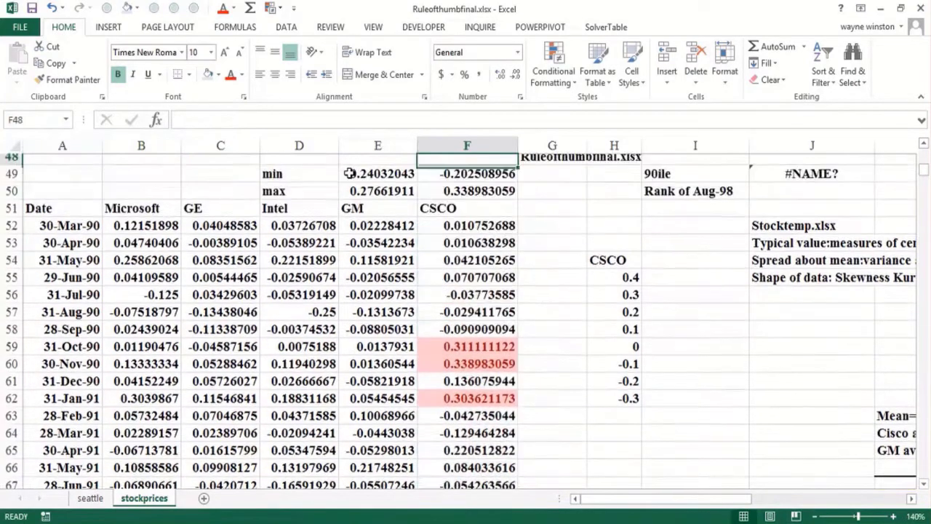
Calculate the 90th percentile of the CSCO returns in J49 with =PERCENTILE.EXC(CSCO,.9).
{"action": "left_click", "coordinate": [807, 181]}
{"action": "double_click", "coordinate": [808, 182]}
{"action": "type", "text": "=erc"}
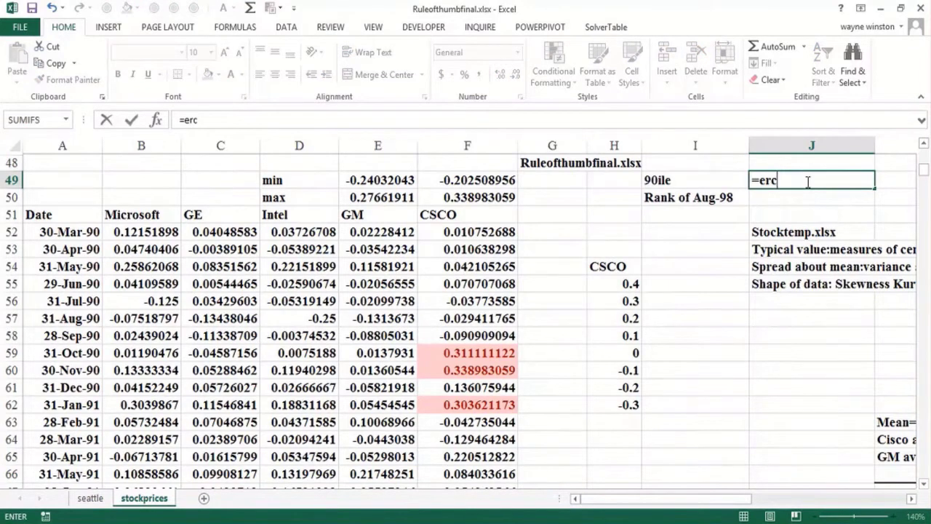
{"action": "key", "text": "BackSpace"}
{"action": "key", "text": "BackSpace"}
{"action": "key", "text": "BackSpace"}
{"action": "type", "text": "pe"}
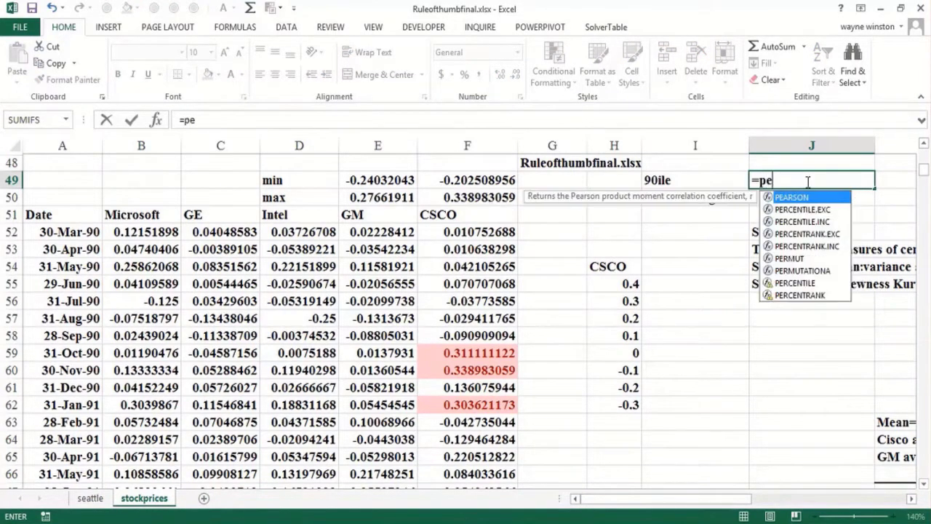
{"action": "double_click", "coordinate": [809, 209]}
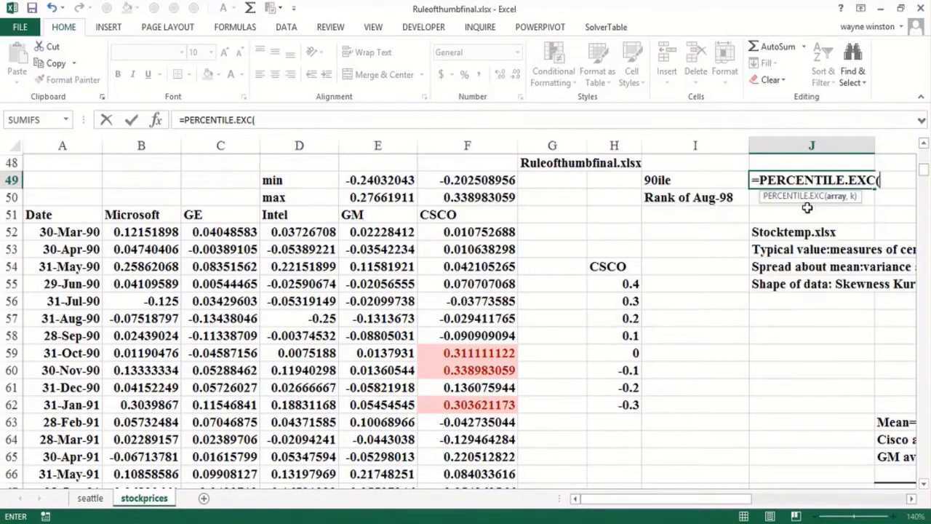
{"action": "key", "text": "F3"}
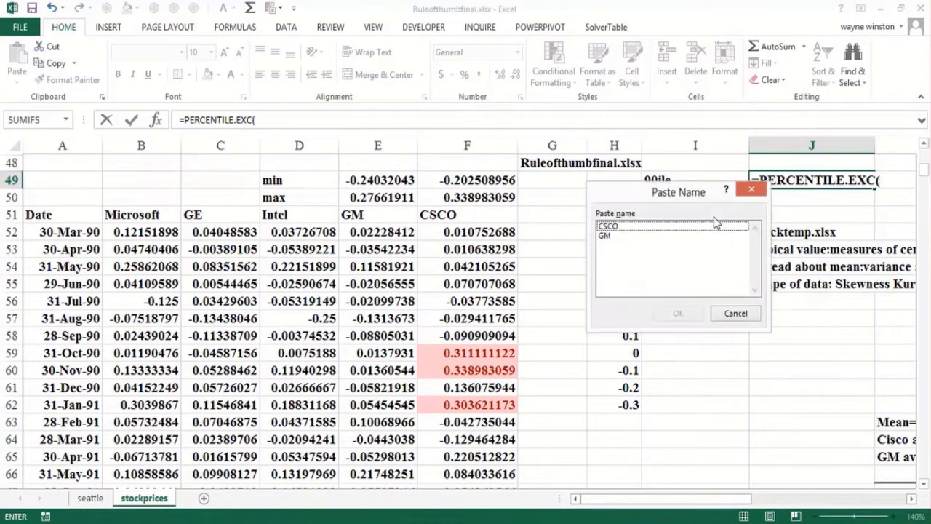
{"action": "left_click", "coordinate": [609, 227]}
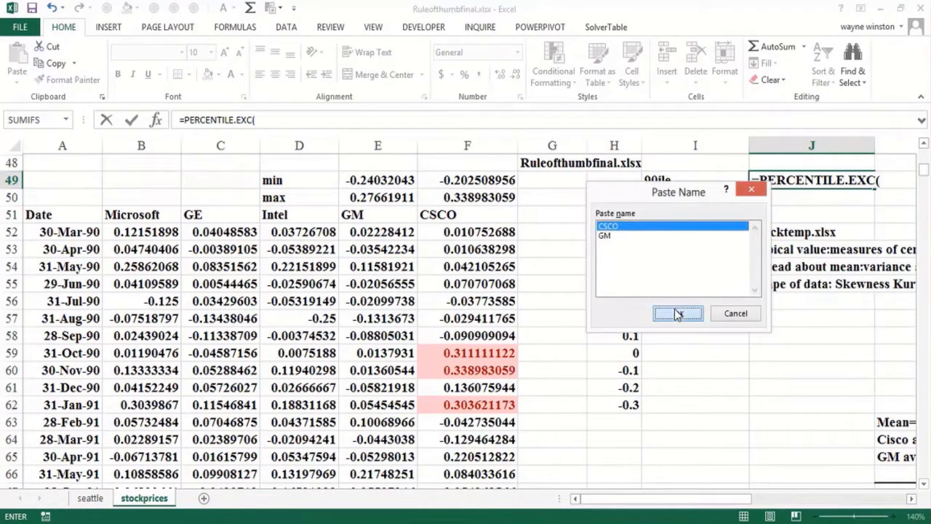
{"action": "left_click", "coordinate": [675, 313]}
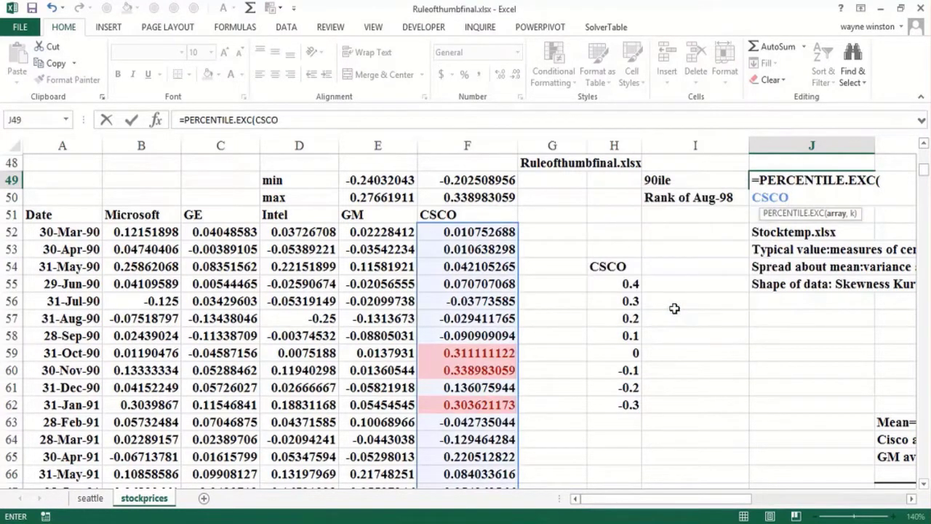
{"action": "type", "text": ",.9)"}
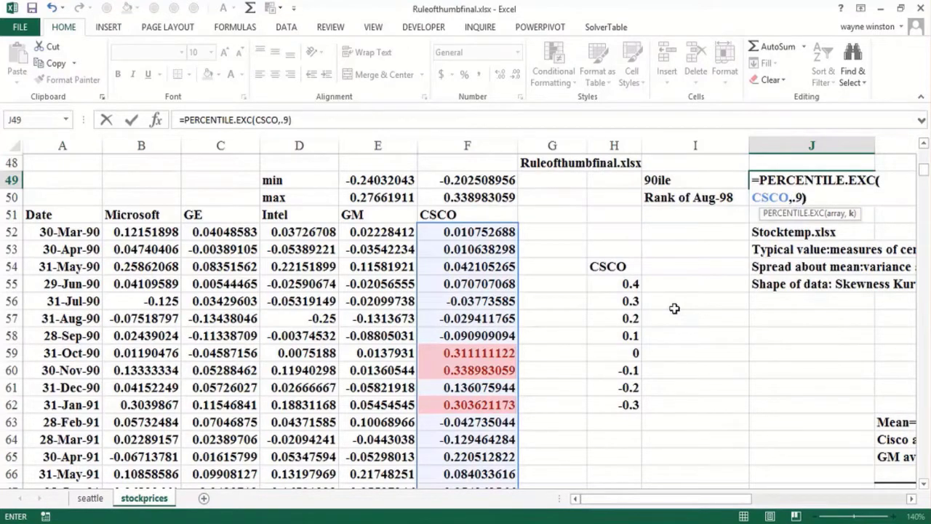
{"action": "key", "text": "Return"}
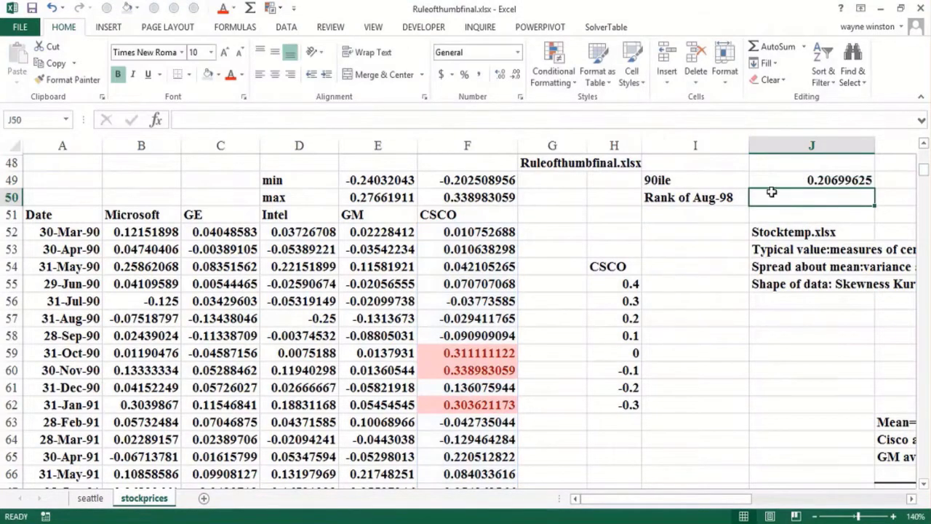
Label cell I48 as 10thile, directly above the 90ile label.
{"action": "left_click", "coordinate": [686, 159]}
{"action": "type", "text": "10thile"}
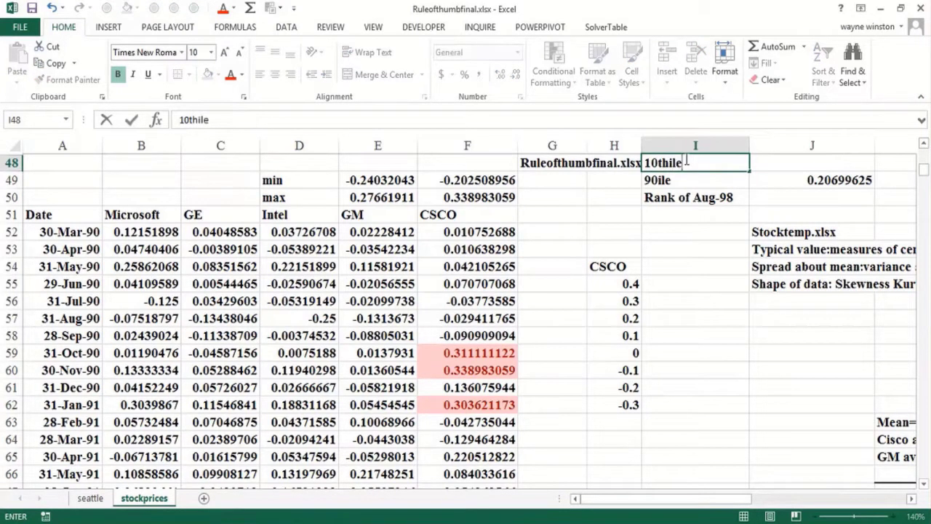
{"action": "key", "text": "Tab"}
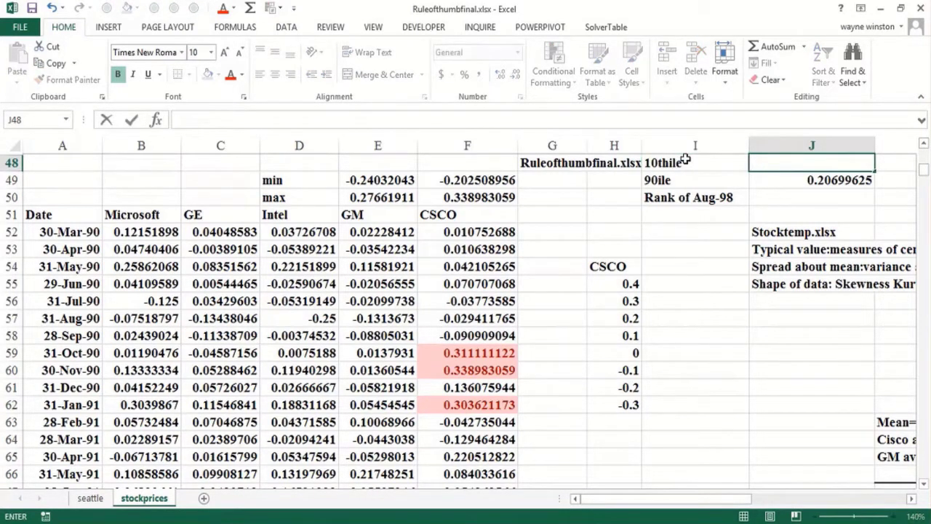
Calculate the 10th percentile of the CSCO returns in J48 with =PERCENTILE.EXC(CSCO,.1).
{"action": "type", "text": "perc"}
{"action": "key", "text": "BackSpace"}
{"action": "key", "text": "BackSpace"}
{"action": "key", "text": "BackSpace"}
{"action": "key", "text": "BackSpace"}
{"action": "type", "text": "=pe"}
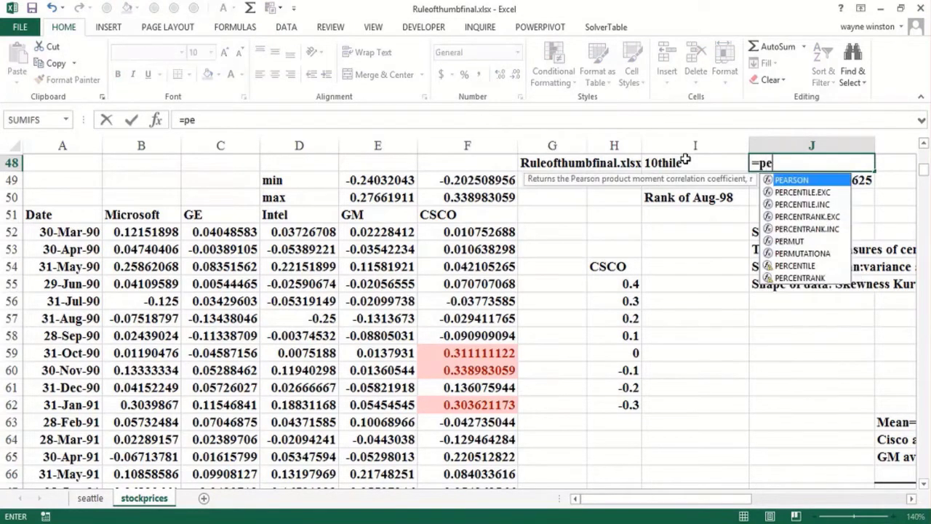
{"action": "type", "text": "r"}
{"action": "double_click", "coordinate": [783, 178]}
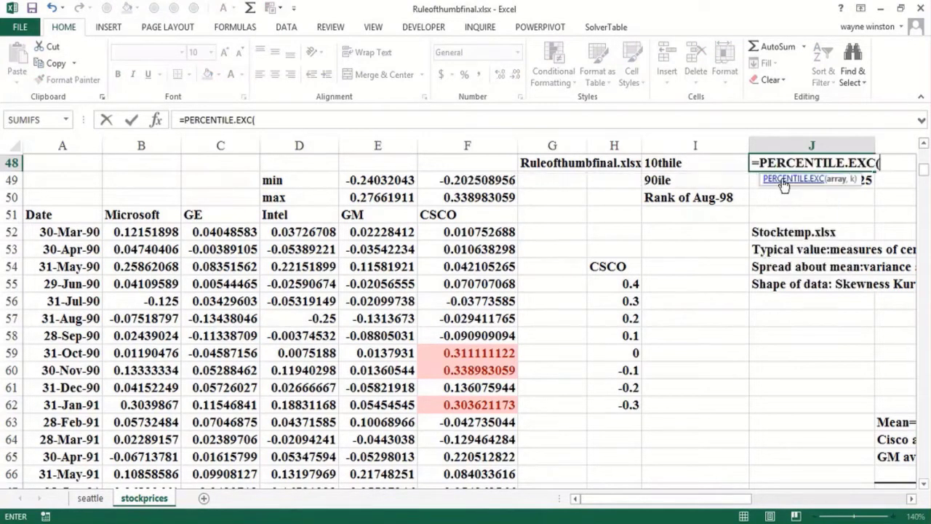
{"action": "type", "text": "cs"}
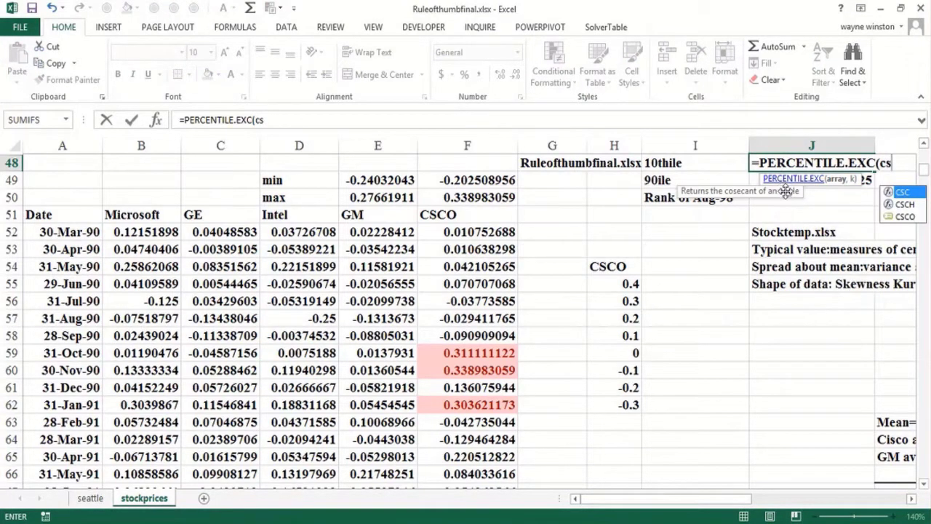
{"action": "double_click", "coordinate": [901, 217]}
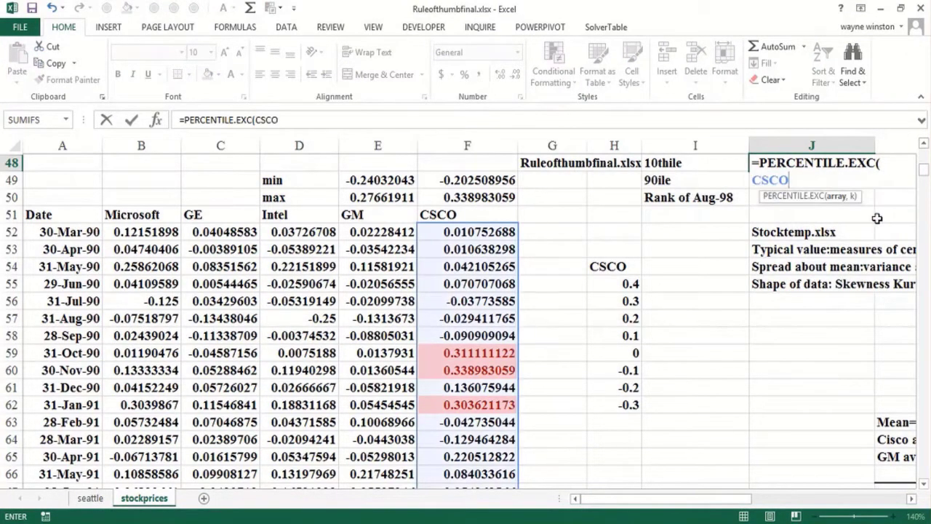
{"action": "type", "text": ",0.9)"}
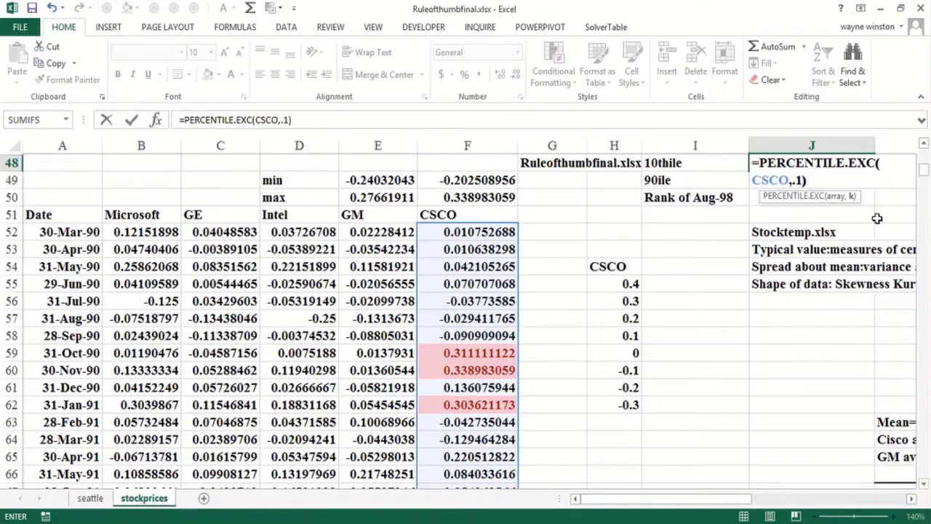
{"action": "key", "text": "Return"}
{"action": "key", "text": "Up"}
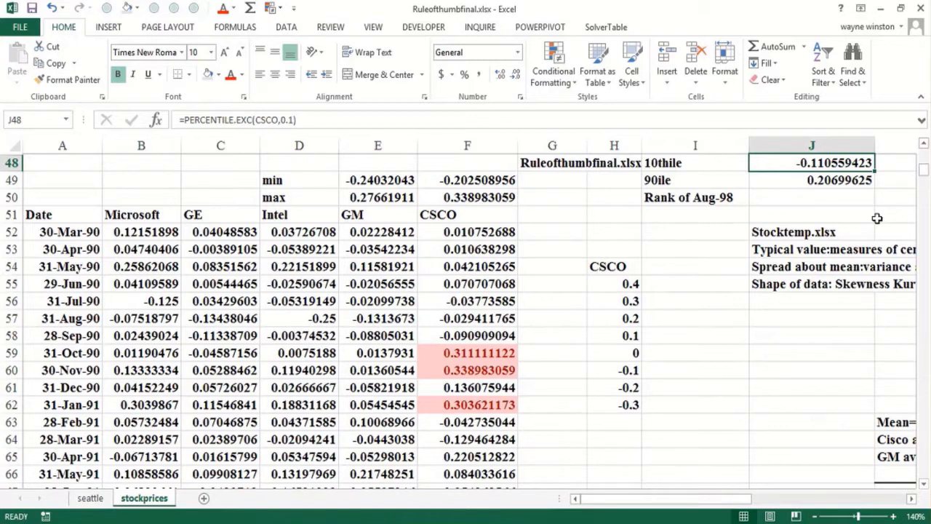
Enter the note "PERCENTILE function returns a value of the data set" in K48, beside the 10th percentile result.
{"action": "key", "text": "Right"}
{"action": "key", "text": "Right"}
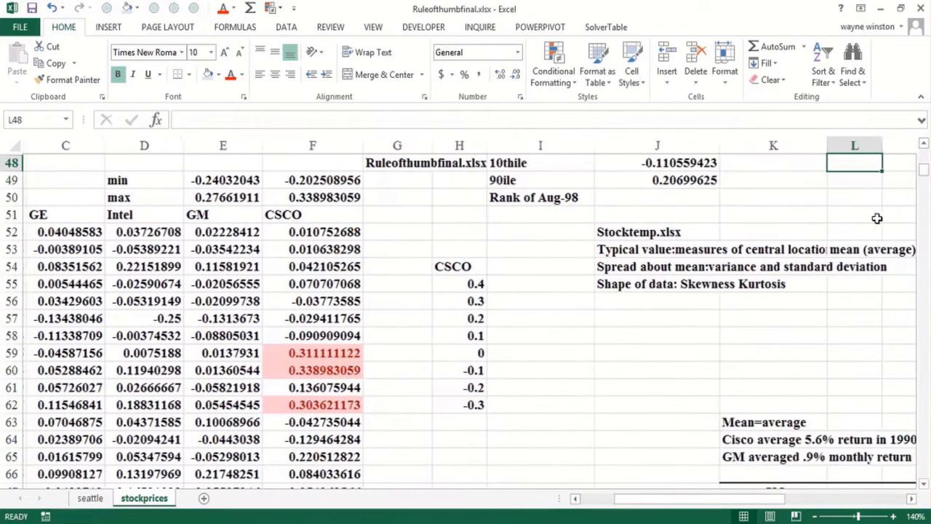
{"action": "key", "text": "Left"}
{"action": "type", "text": "P"}
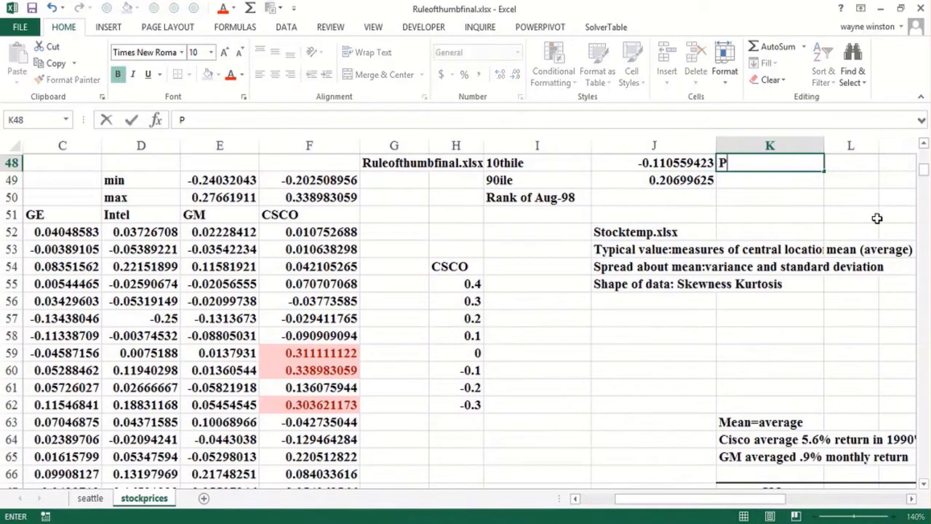
{"action": "type", "text": "ERCENT"}
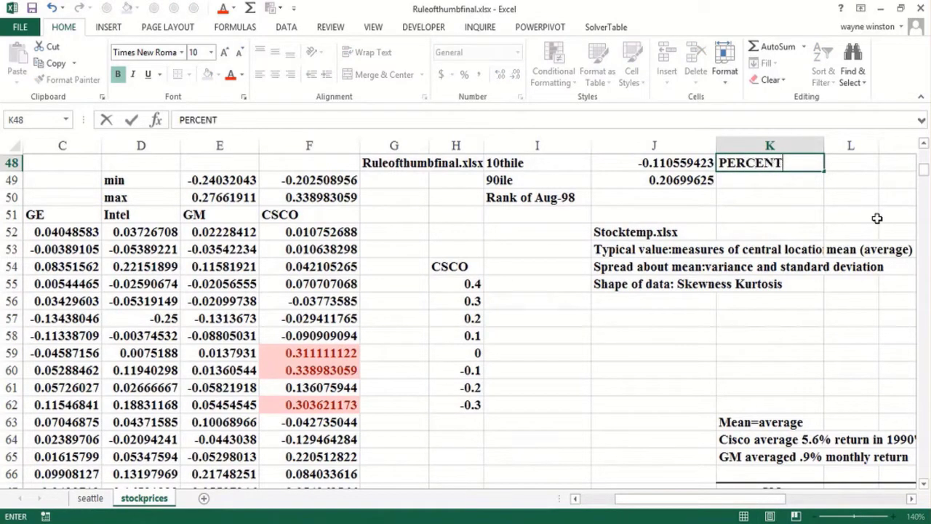
{"action": "type", "text": "ILE func"}
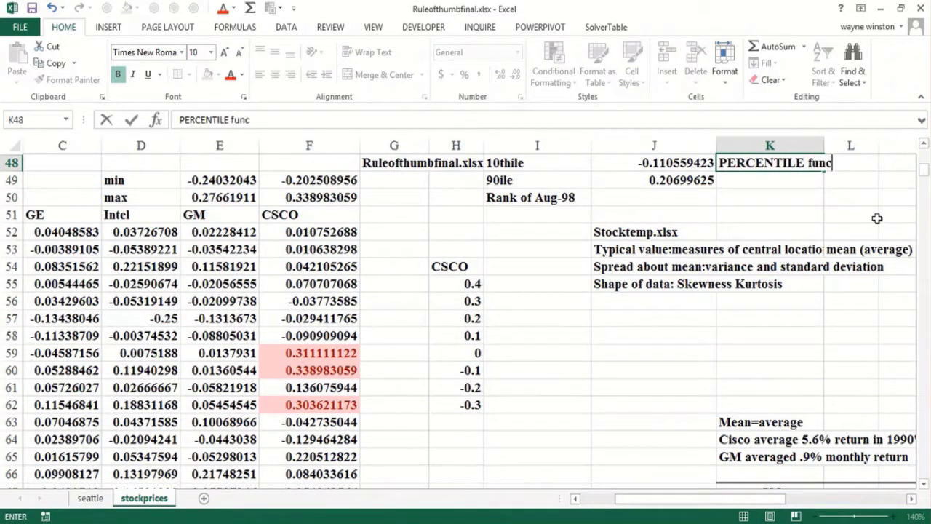
{"action": "type", "text": "tion retu"}
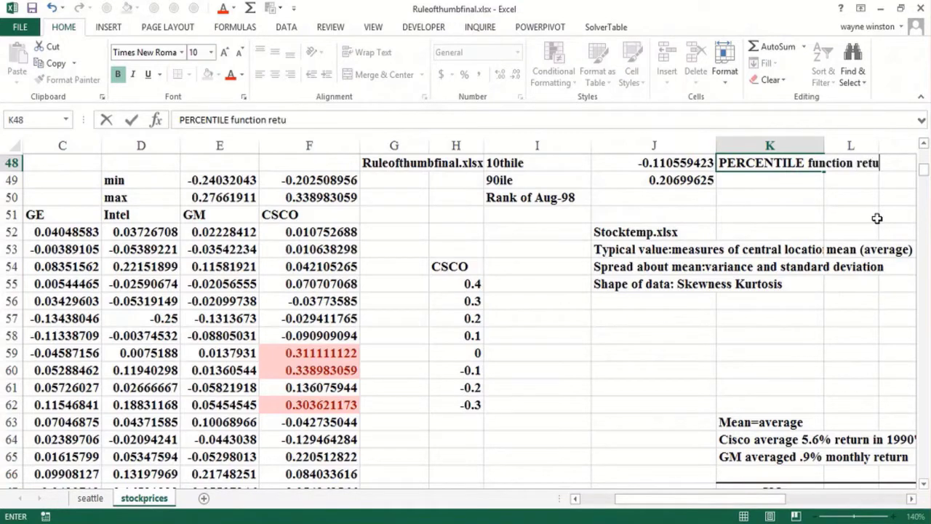
{"action": "type", "text": "rns a v"}
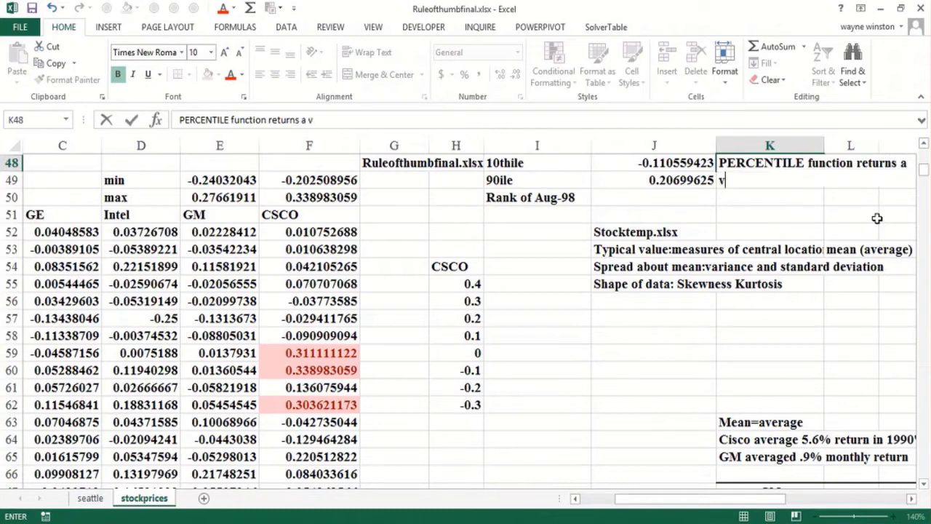
{"action": "type", "text": "alue of the d"}
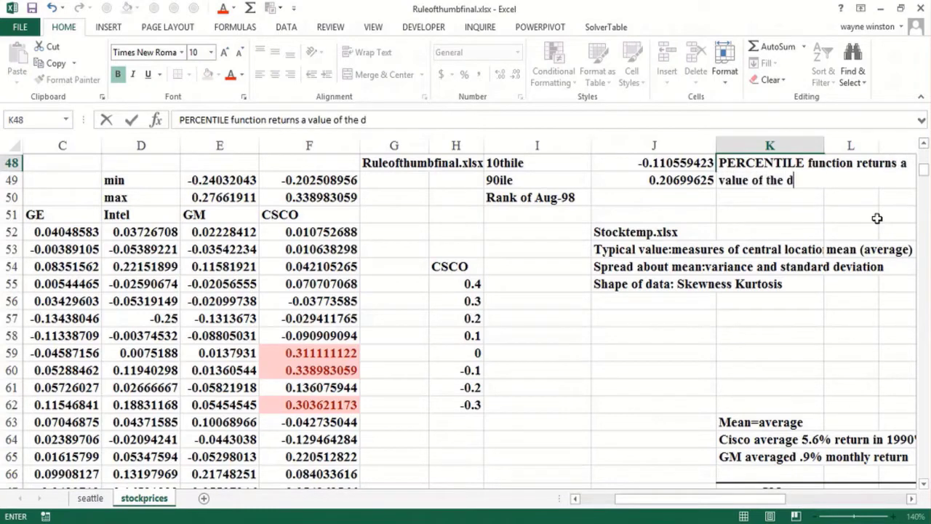
{"action": "type", "text": "ata set"}
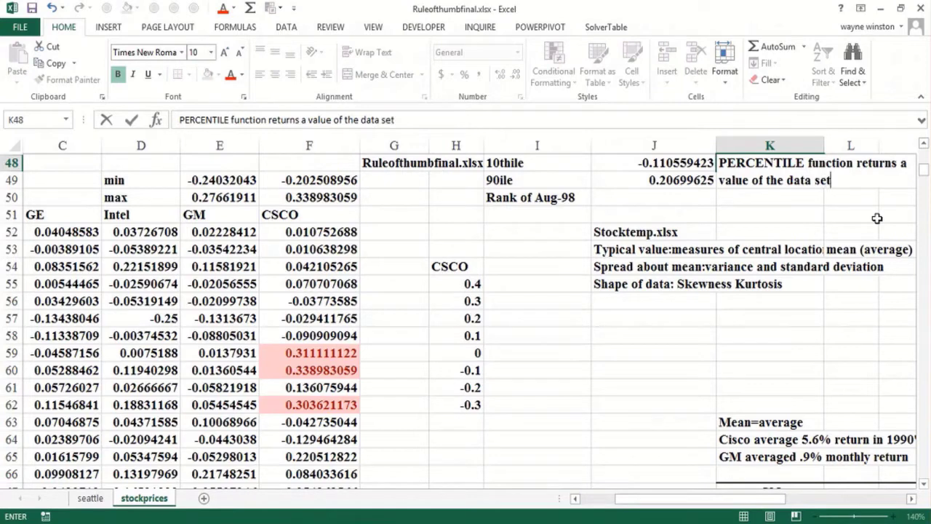
{"action": "key", "text": "Return"}
{"action": "key", "text": "Down"}
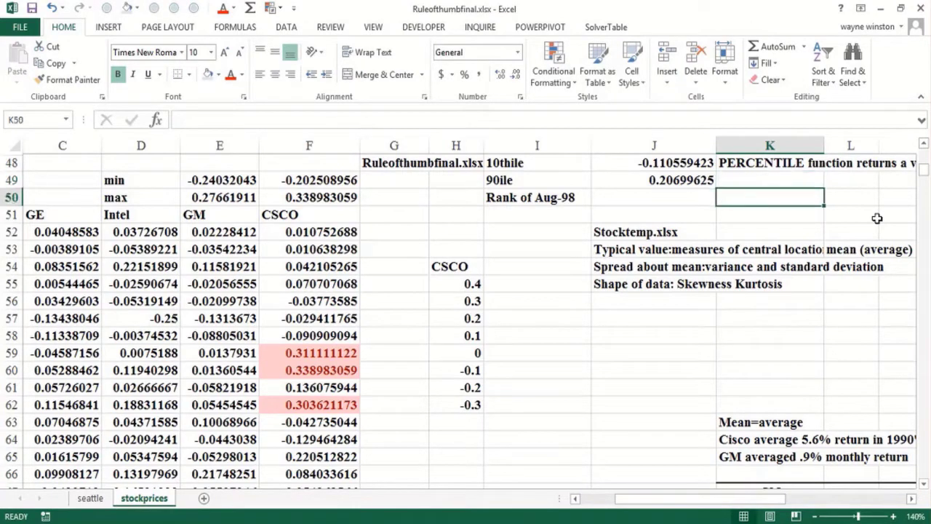
Find the August 1998 CSCO return in F153 and change its font color to red.
{"action": "key", "text": "Left"}
{"action": "key", "text": "Left"}
{"action": "key", "text": "Left"}
{"action": "key", "text": "Left"}
{"action": "key", "text": "Left"}
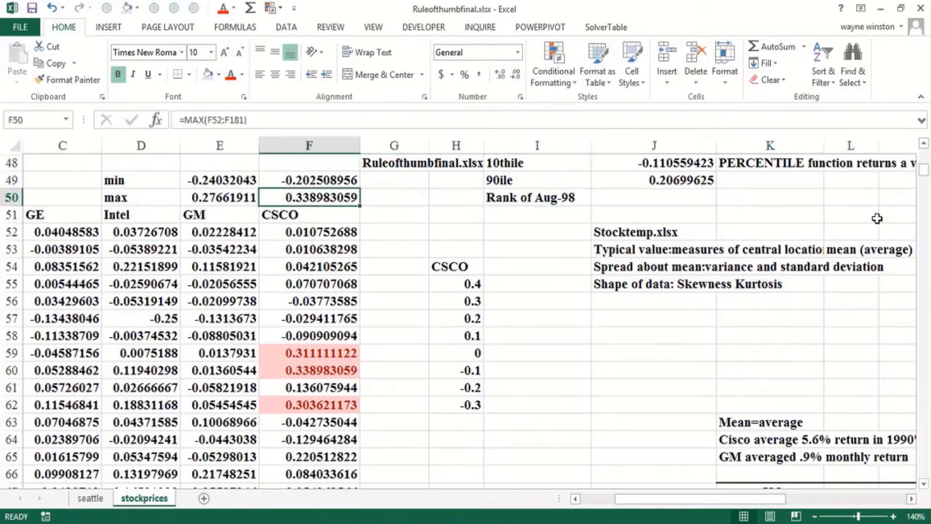
{"action": "key", "text": "Down"}
{"action": "key", "text": "Down"}
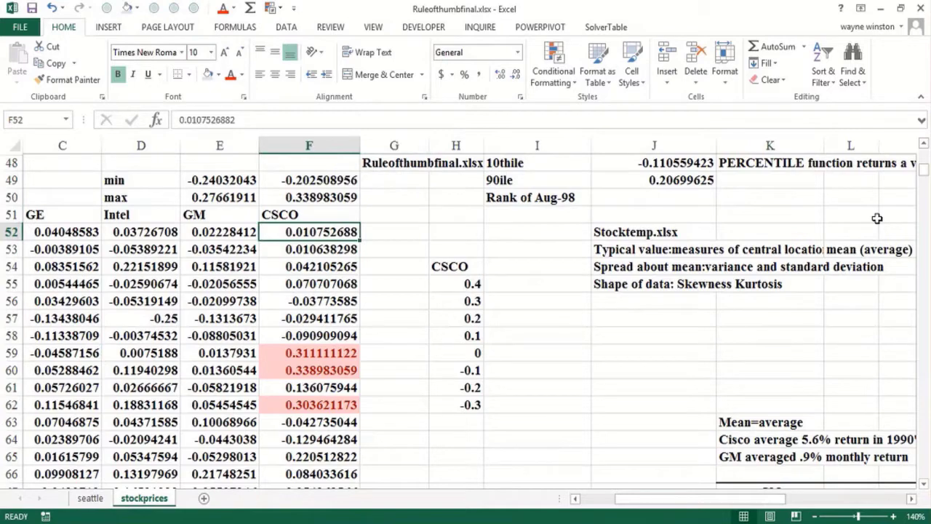
{"action": "key", "text": "ctrl+shift+Down"}
{"action": "left_click", "coordinate": [878, 218]}
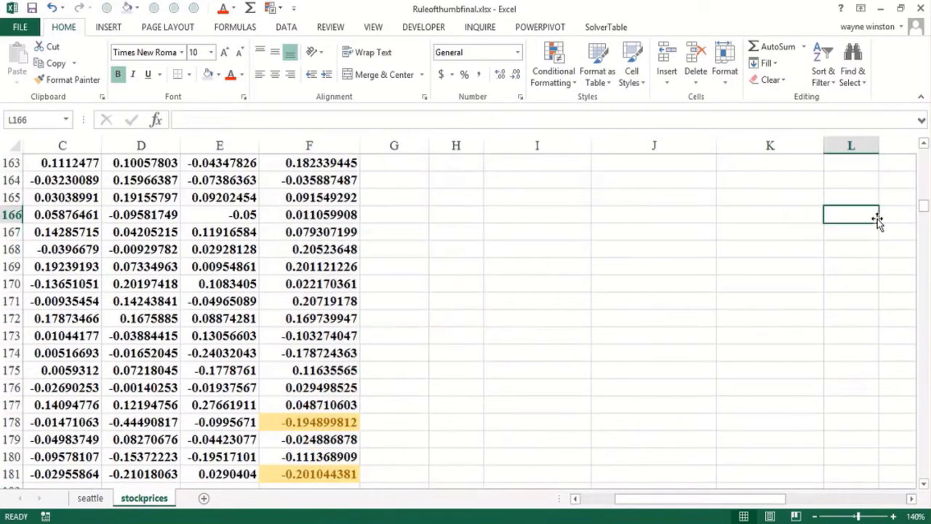
{"action": "key", "text": "Page_Up"}
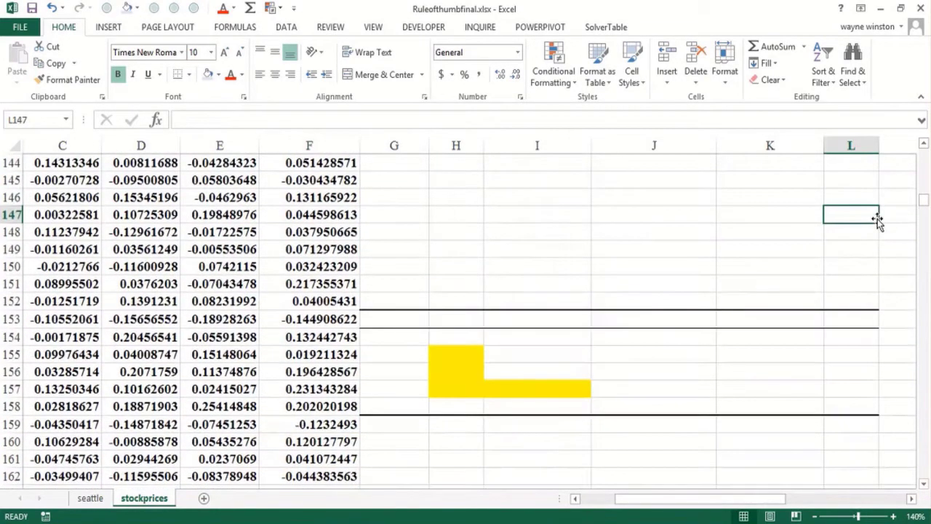
{"action": "left_click", "coordinate": [333, 323]}
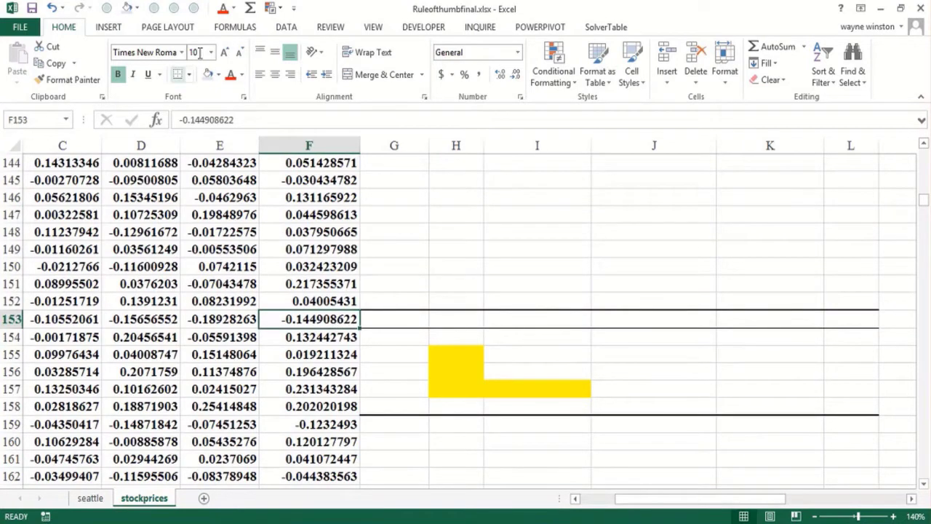
{"action": "left_click", "coordinate": [224, 8]}
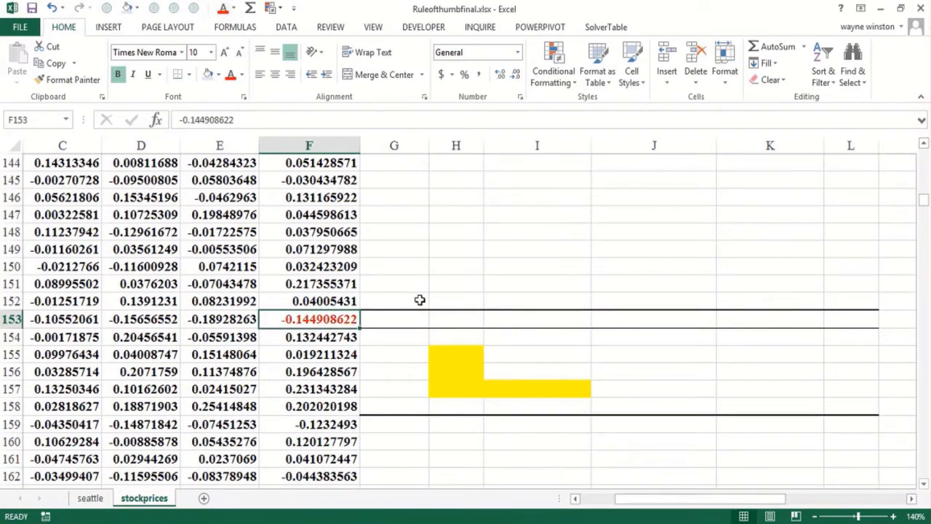
Calculate the percentile rank of the August 1998 CSCO return in J50 with =PERCENTRANK.EXC(CSCO,F153).
{"action": "key", "text": "Page_Up"}
{"action": "key", "text": "Page_Up"}
{"action": "key", "text": "Page_Up"}
{"action": "key", "text": "Page_Up"}
{"action": "key", "text": "Page_Up"}
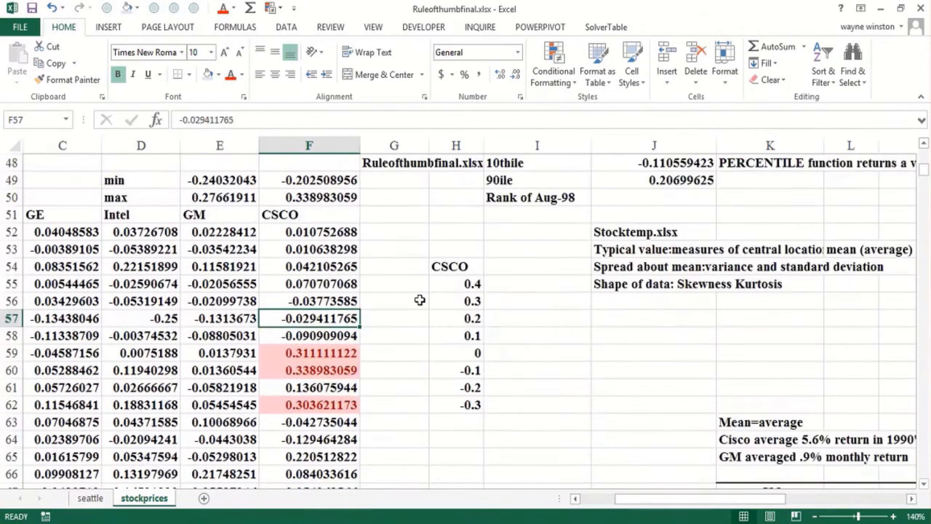
{"action": "left_click", "coordinate": [611, 200]}
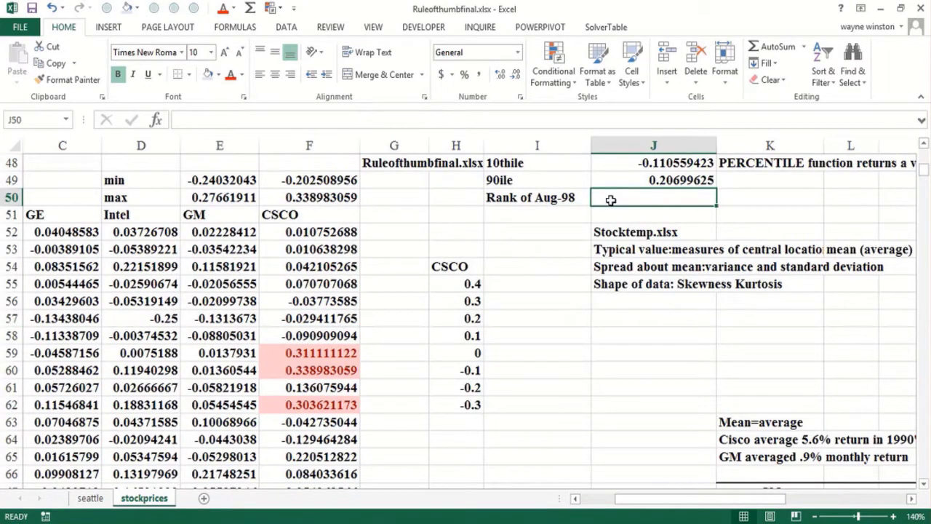
{"action": "type", "text": "=per"}
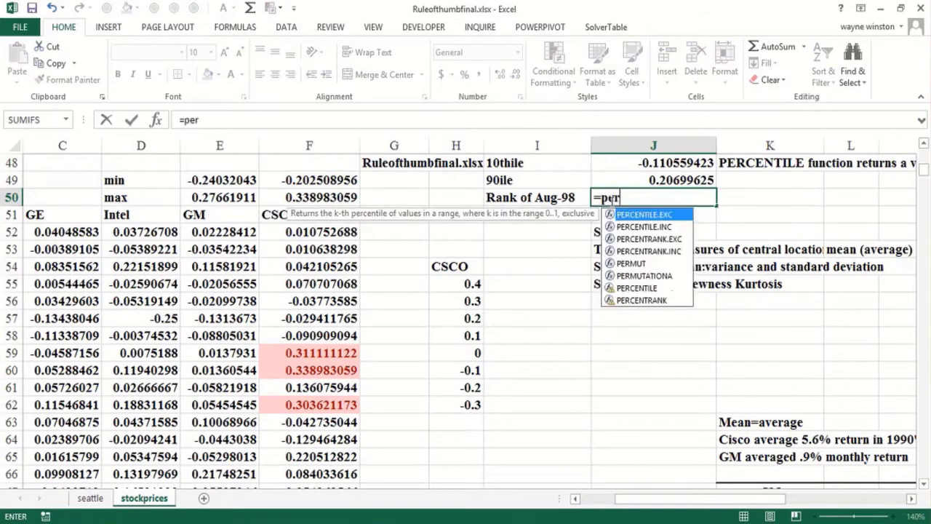
{"action": "double_click", "coordinate": [630, 239]}
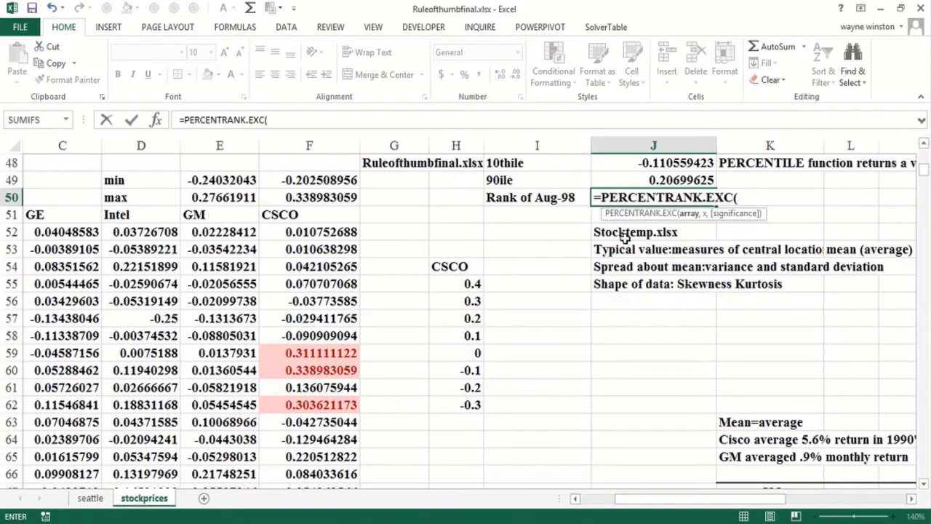
{"action": "key", "text": "F3"}
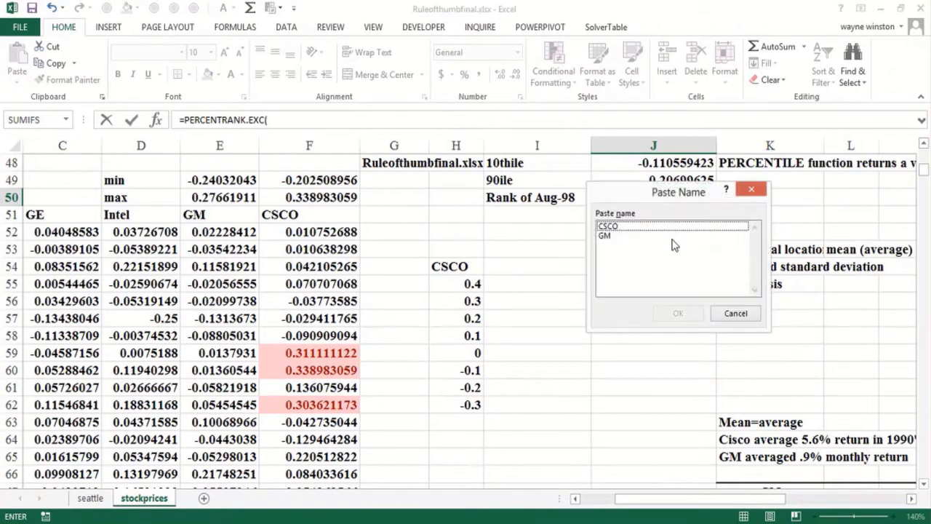
{"action": "left_click", "coordinate": [615, 227]}
{"action": "left_click", "coordinate": [677, 313]}
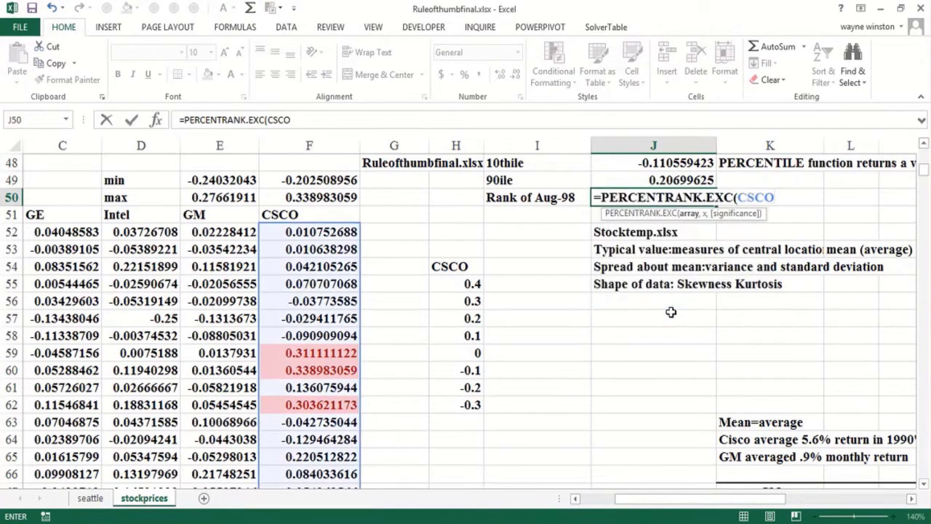
{"action": "type", "text": ",f"}
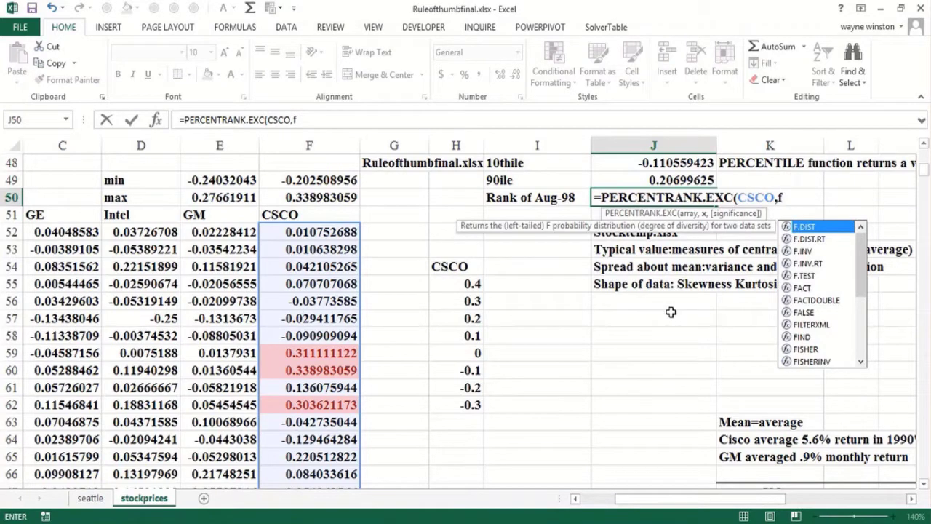
{"action": "type", "text": "153"}
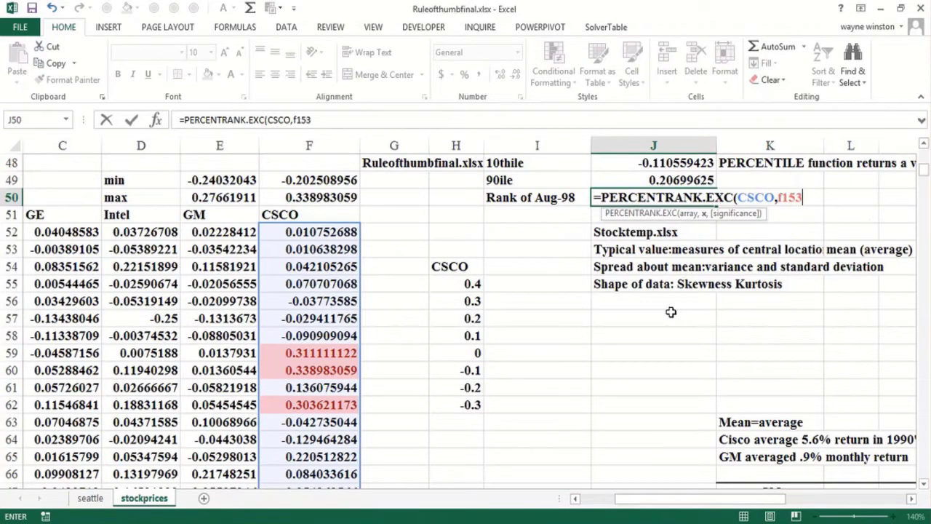
{"action": "type", "text": ")"}
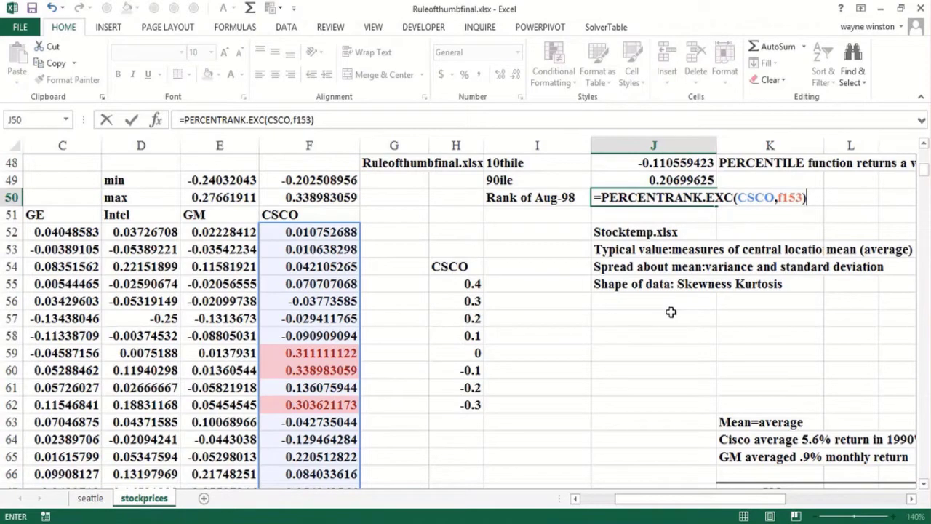
{"action": "key", "text": "Return"}
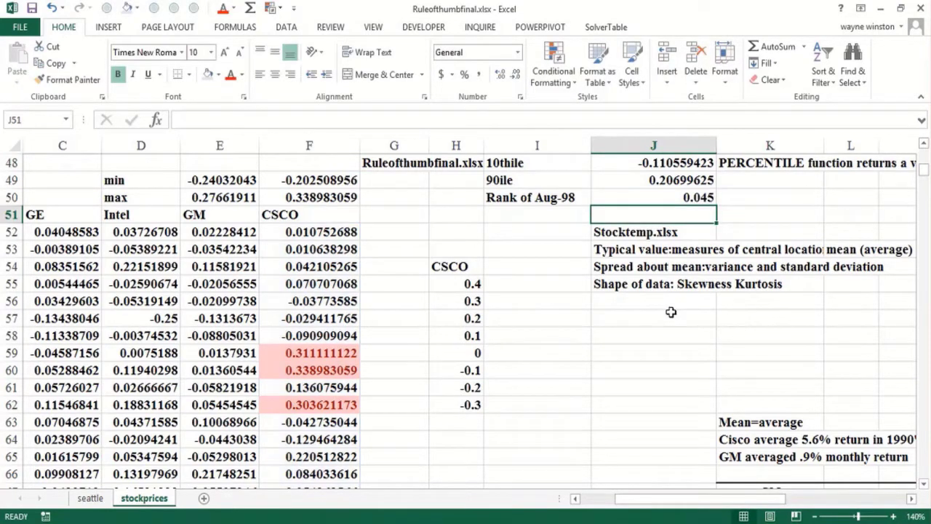
Enter the note "losing 14.4% in a month was the 4.5% ile of the montly returns" in K50.
{"action": "key", "text": "Up"}
{"action": "key", "text": "Right"}
{"action": "scroll", "coordinate": [670, 312], "scroll_direction": "right", "scroll_amount": 3}
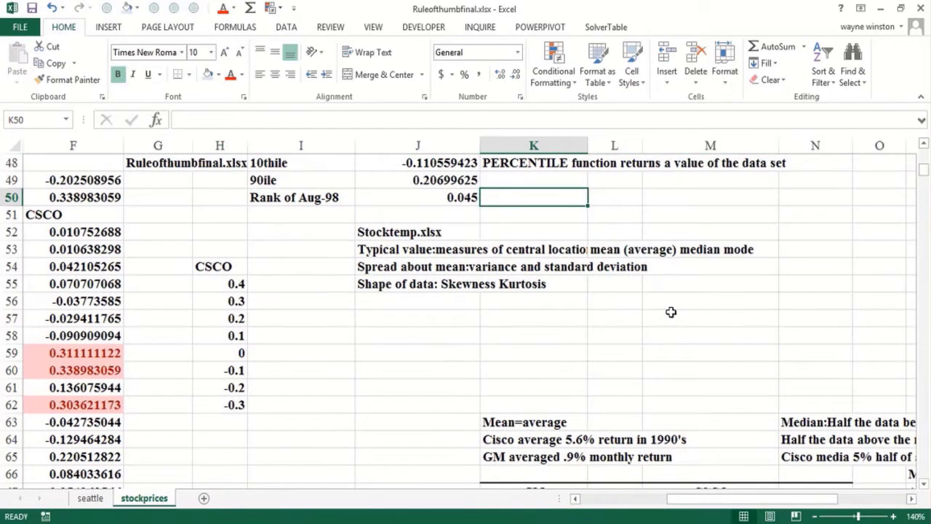
{"action": "type", "text": "losing 14."}
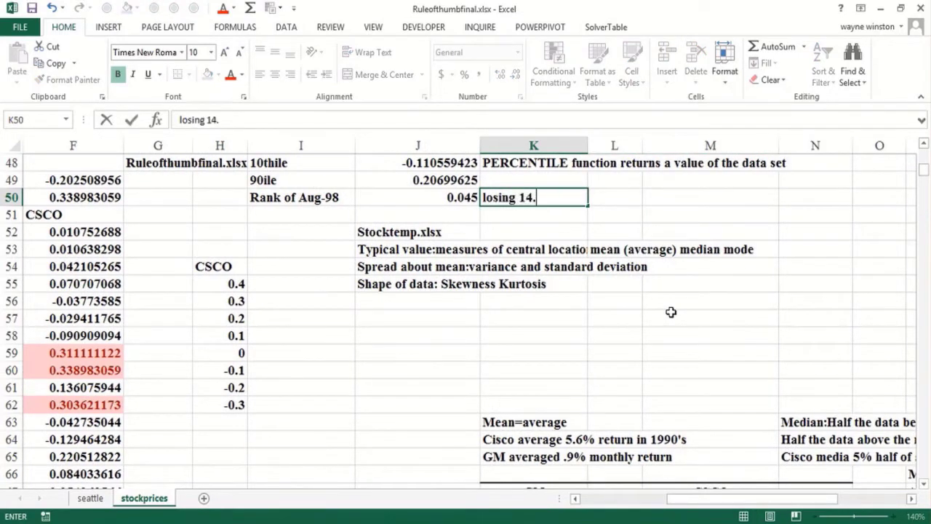
{"action": "type", "text": "4% in a "}
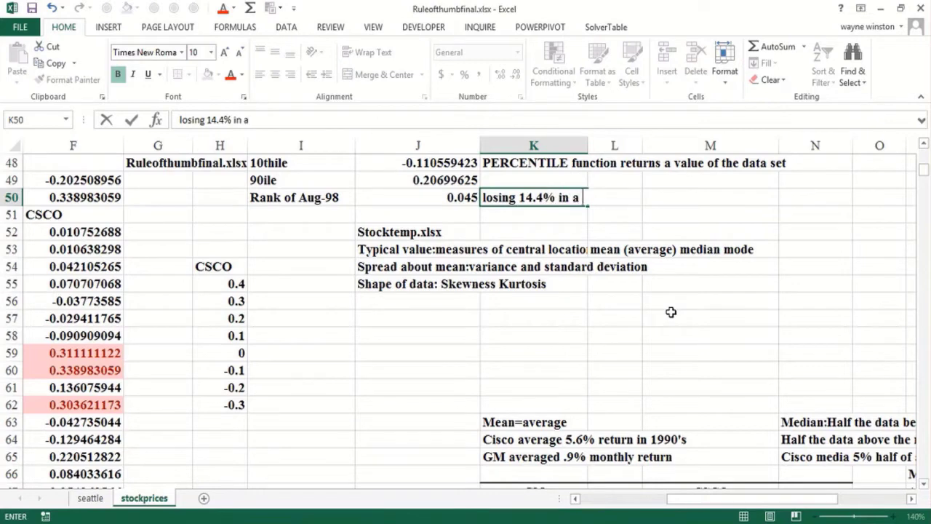
{"action": "type", "text": "month was the "}
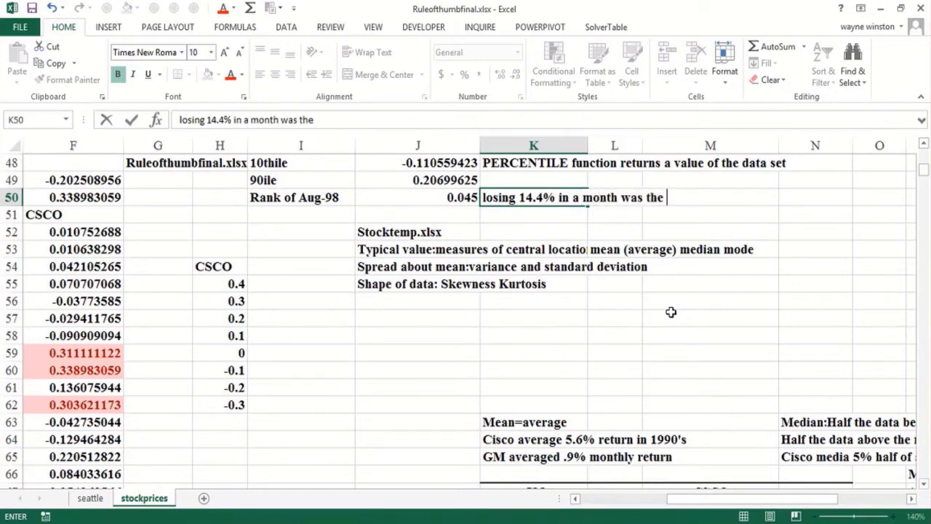
{"action": "type", "text": "4.5% i"}
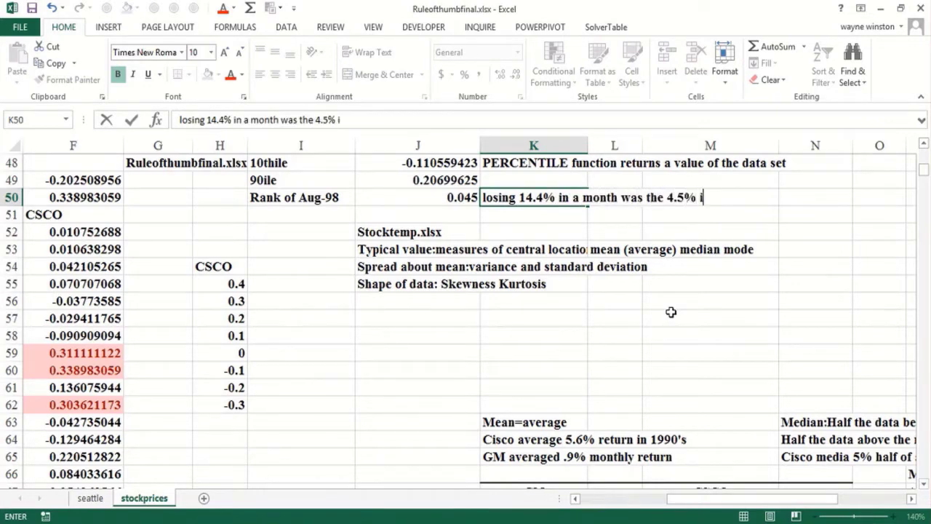
{"action": "type", "text": "le of the m"}
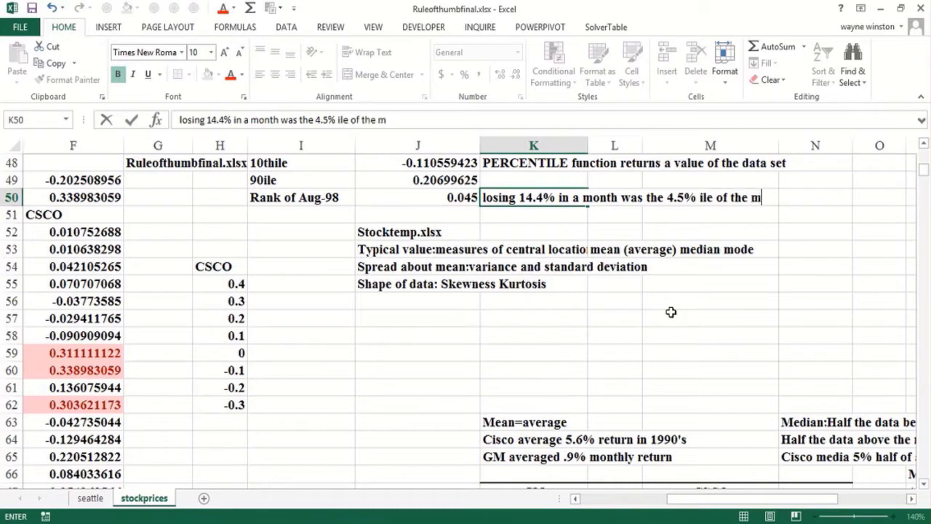
{"action": "type", "text": "ontly retu"}
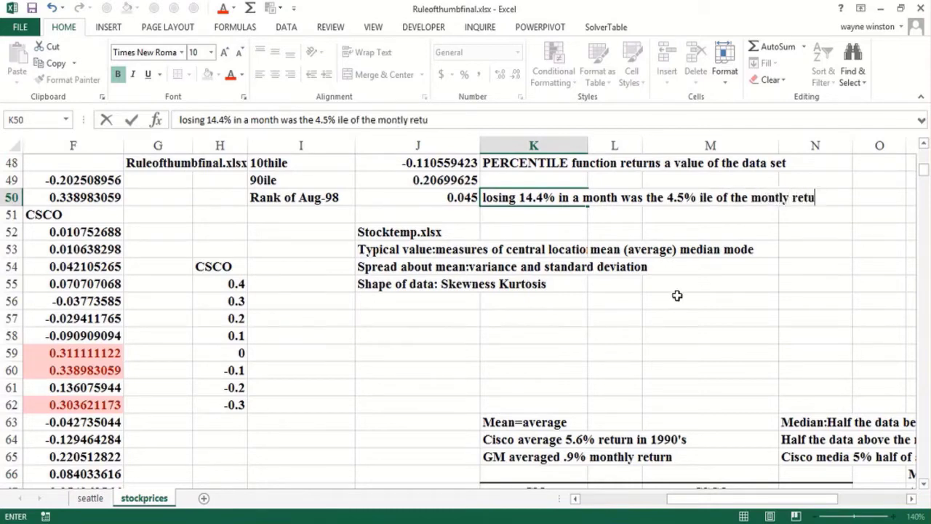
{"action": "type", "text": "rns"}
{"action": "key", "text": "Left"}
{"action": "key", "text": "Left"}
{"action": "key", "text": "Left"}
{"action": "key", "text": "Left"}
{"action": "key", "text": "Left"}
{"action": "key", "text": "Left"}
{"action": "key", "text": "Left"}
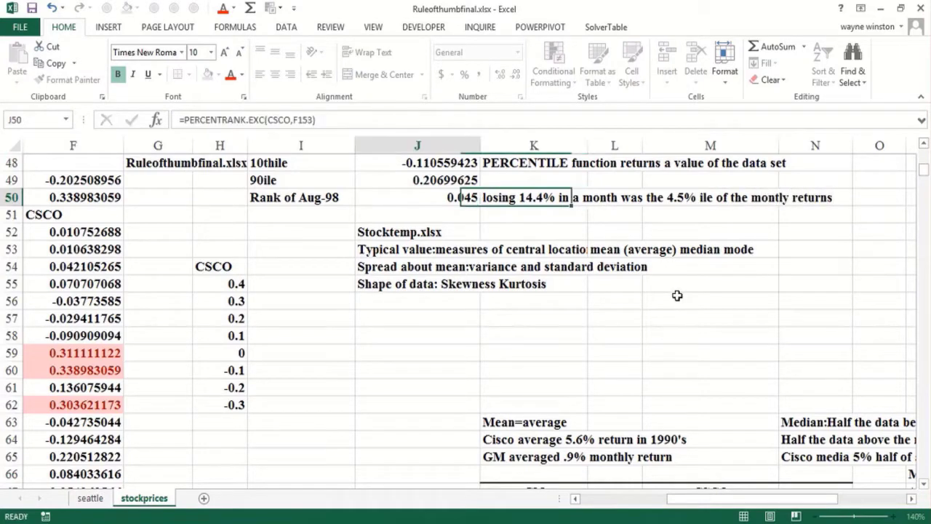
{"action": "key", "text": "Left"}
{"action": "key", "text": "Left"}
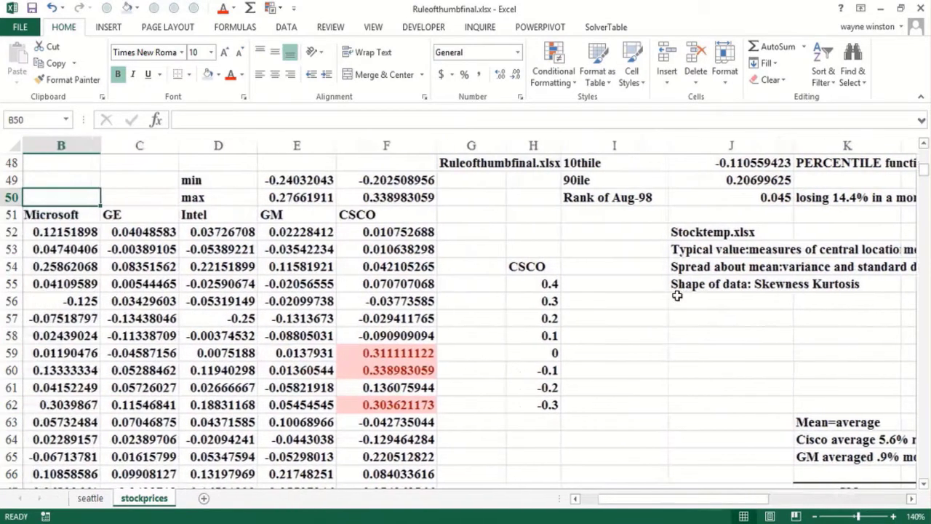
{"action": "key", "text": "Right"}
{"action": "key", "text": "Right"}
{"action": "key", "text": "Right"}
{"action": "key", "text": "Right"}
{"action": "key", "text": "Right"}
{"action": "key", "text": "Right"}
{"action": "key", "text": "Right"}
{"action": "key", "text": "Right"}
{"action": "key", "text": "Right"}
{"action": "key", "text": "Right"}
{"action": "key", "text": "Right"}
{"action": "key", "text": "Right"}
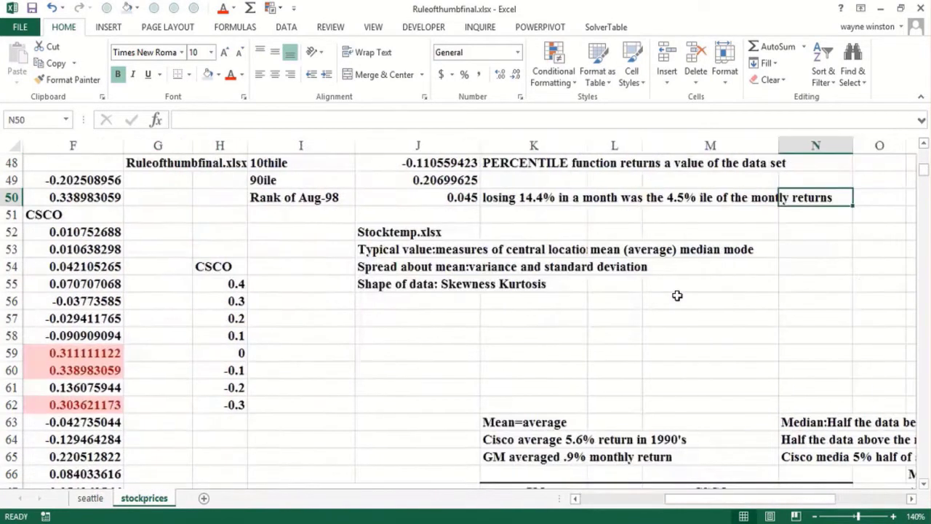
Enter the label "Rank of October 1990" in I51, below the Rank of Aug-98 label.
{"action": "key", "text": "Left"}
{"action": "key", "text": "Left"}
{"action": "key", "text": "Left"}
{"action": "key", "text": "Left"}
{"action": "key", "text": "Left"}
{"action": "key", "text": "Left"}
{"action": "key", "text": "Down"}
{"action": "key", "text": "Right"}
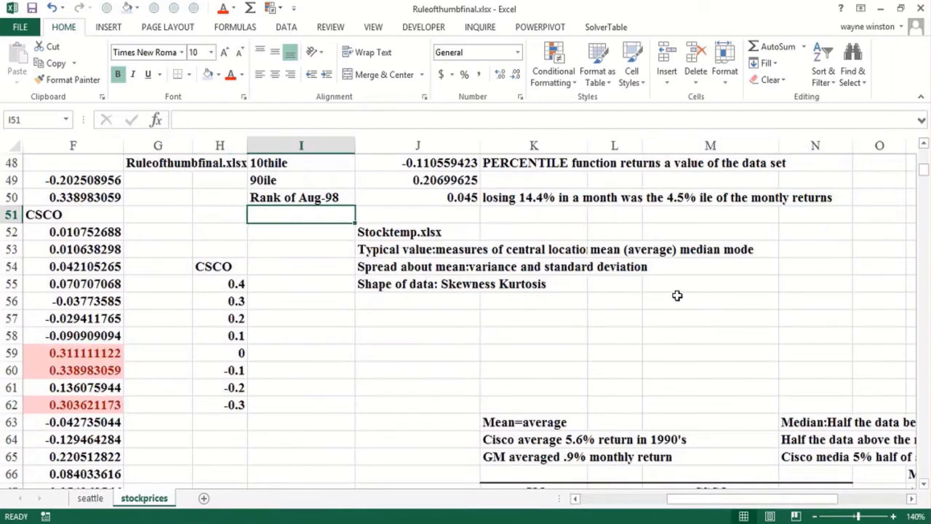
{"action": "type", "text": "Rank of "}
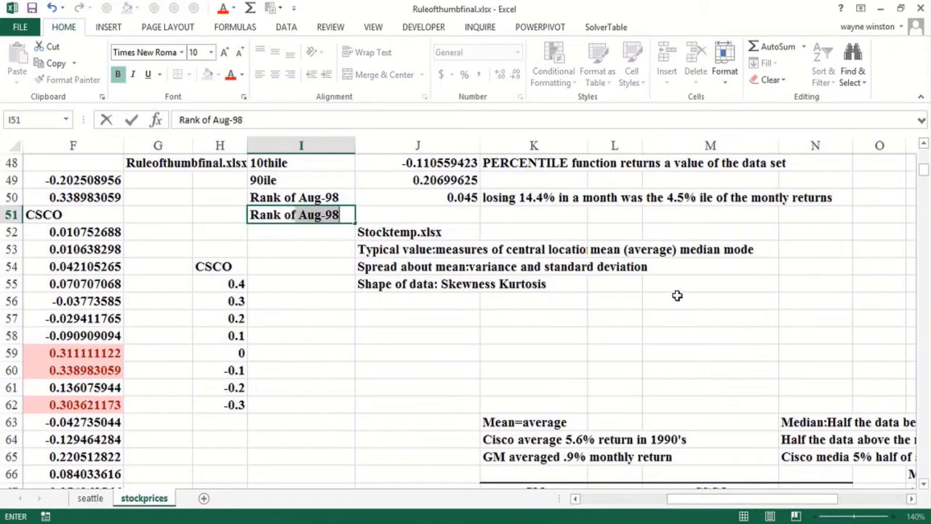
{"action": "type", "text": "October 1990"}
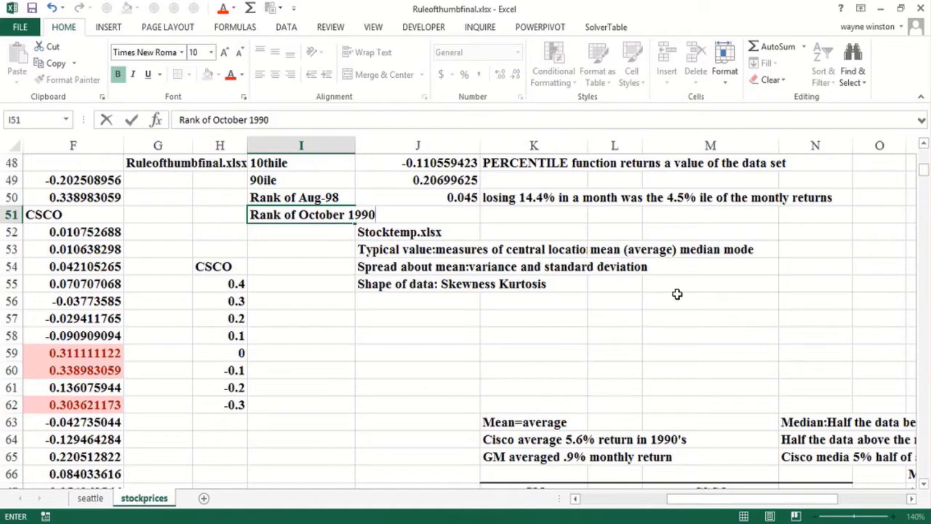
{"action": "key", "text": "Return"}
Calculate the percentile rank of the October 1990 CSCO return in J51 with =PERCENTRANK.EXC(Csco,F59).
{"action": "key", "text": "Right"}
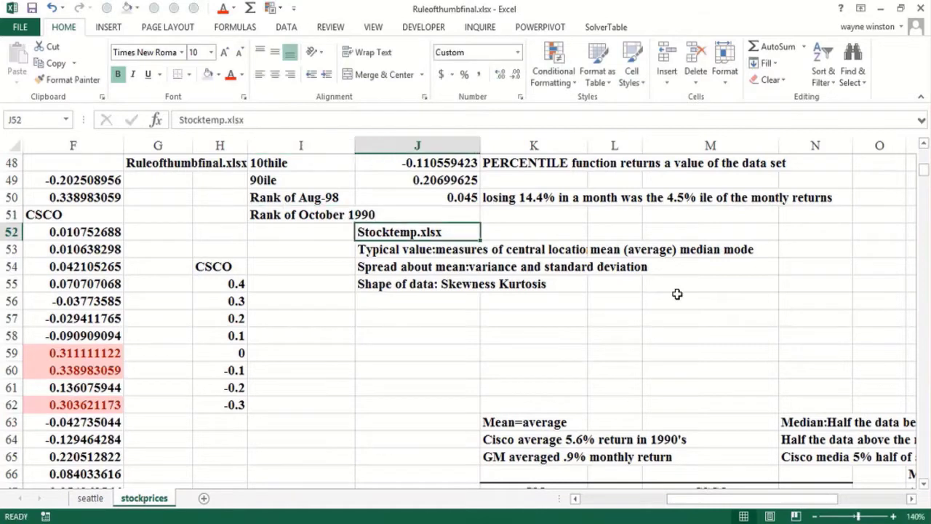
{"action": "key", "text": "Up"}
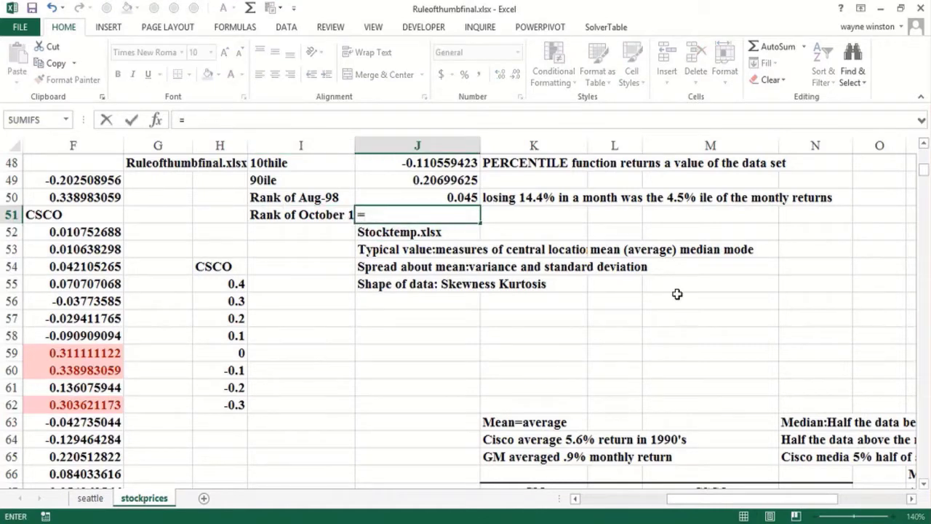
{"action": "type", "text": "per"}
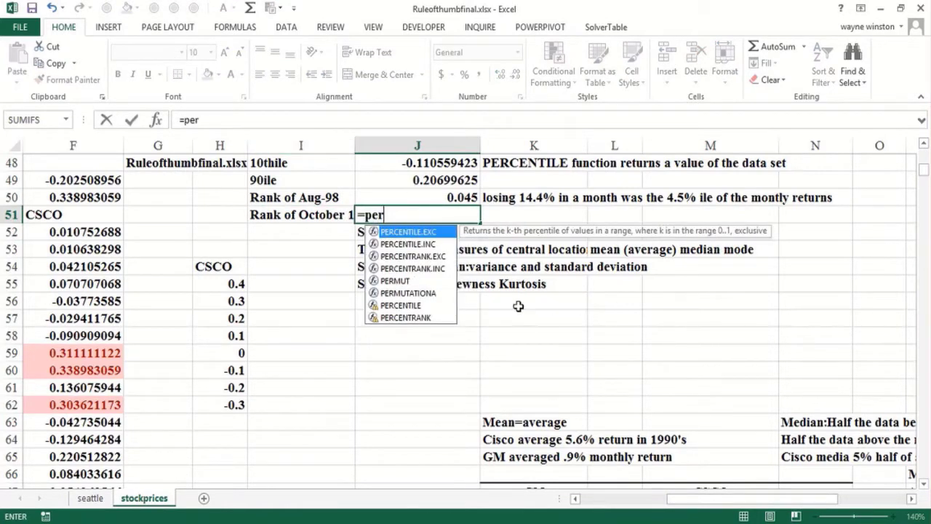
{"action": "left_click", "coordinate": [412, 256]}
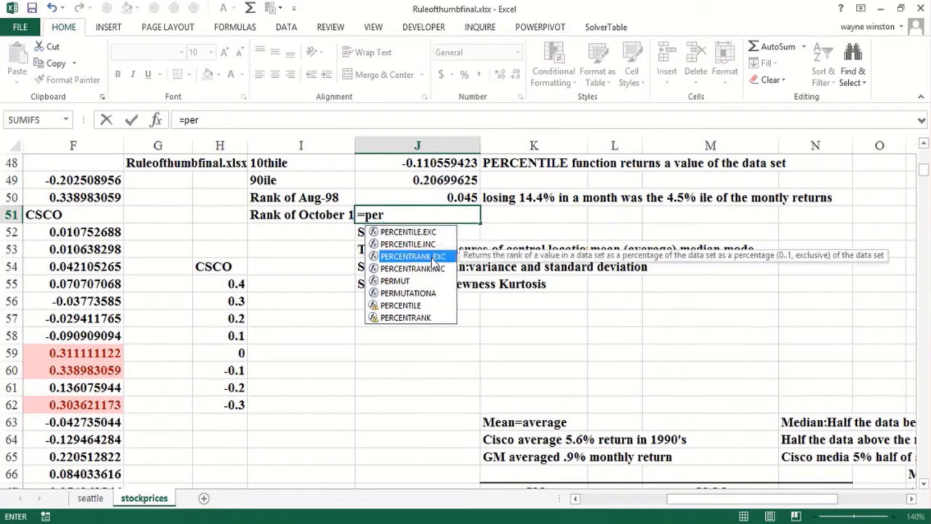
{"action": "key", "text": "Tab"}
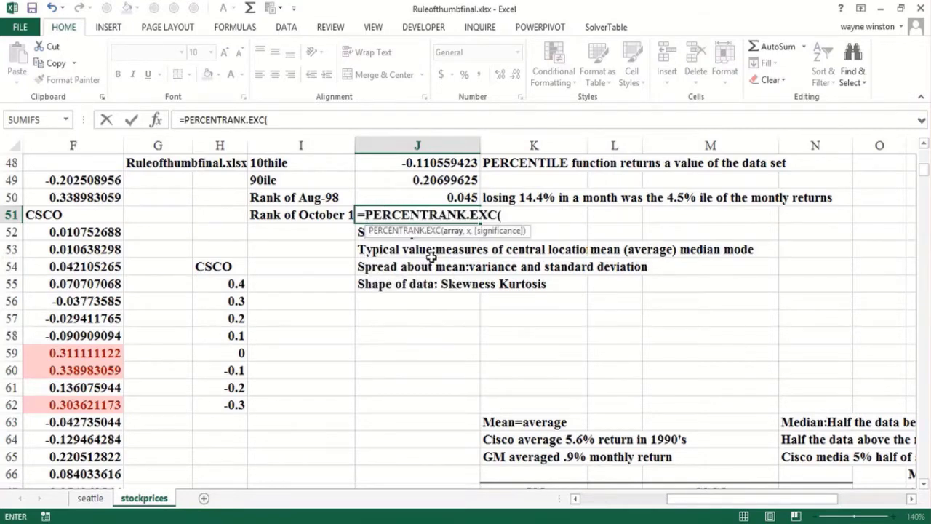
{"action": "left_click", "coordinate": [110, 356]}
{"action": "key", "text": "BackSpace"}
{"action": "key", "text": "BackSpace"}
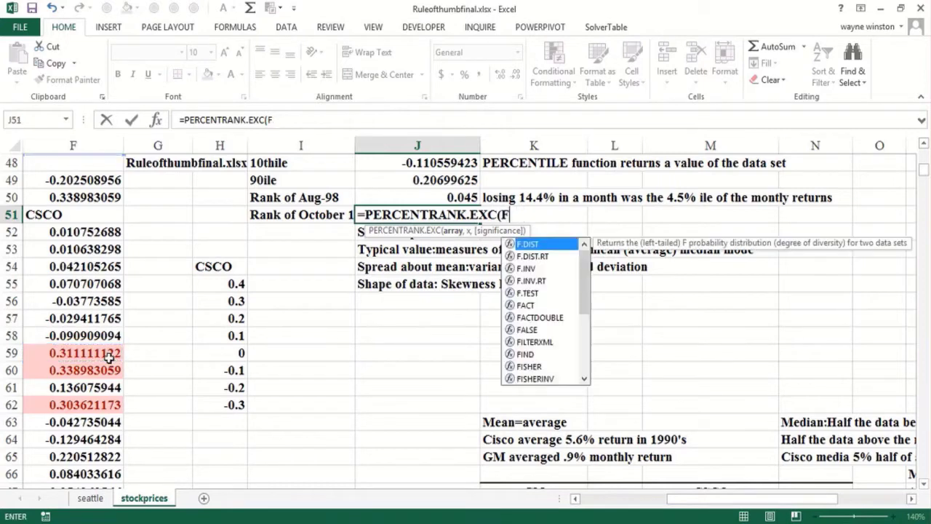
{"action": "key", "text": "BackSpace"}
{"action": "type", "text": "Csco,"}
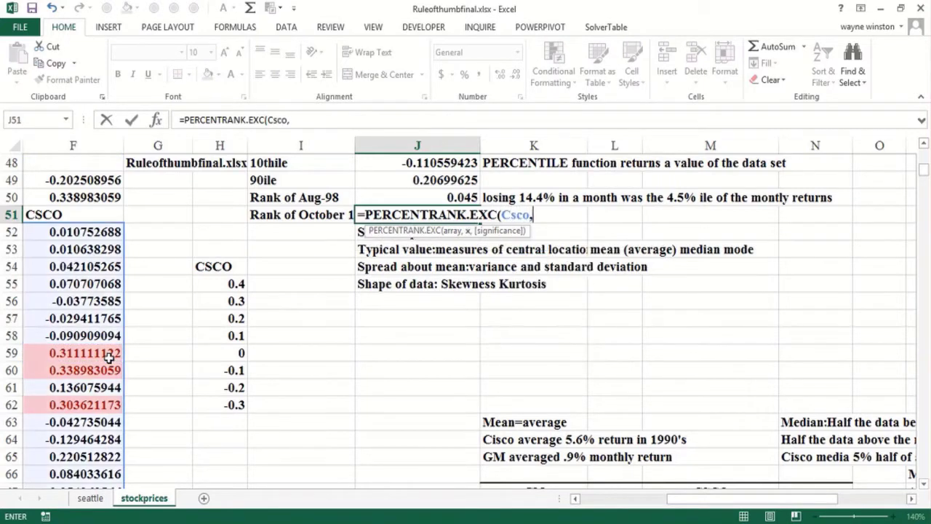
{"action": "left_click", "coordinate": [99, 354]}
{"action": "type", "text": ")"}
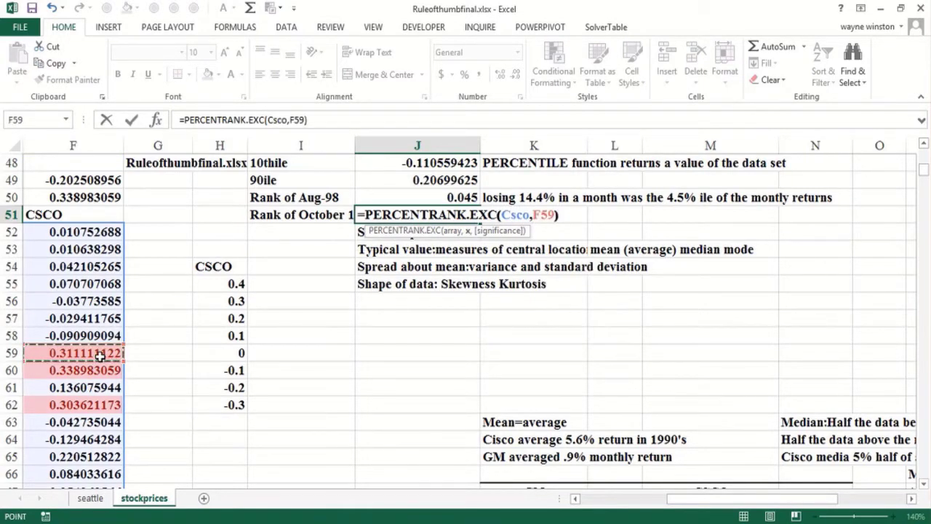
{"action": "key", "text": "Return"}
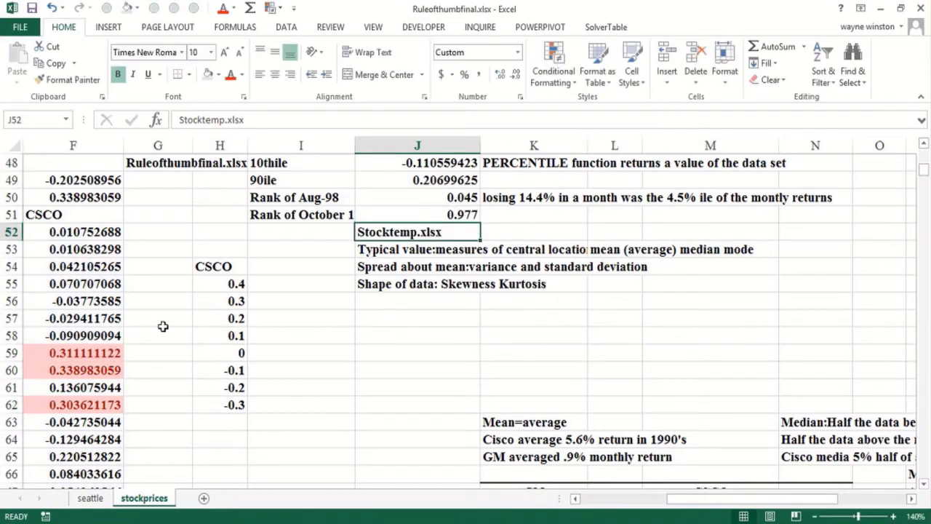
Widen column I so the full "Rank of October 1990" label fits.
{"action": "left_click", "coordinate": [355, 155]}
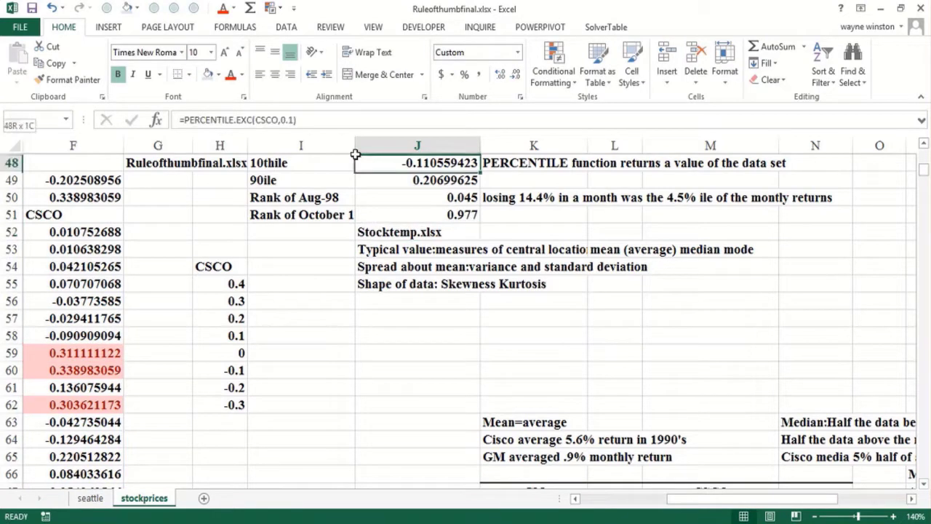
{"action": "left_click_drag", "start_coordinate": [356, 149], "coordinate": [419, 162]}
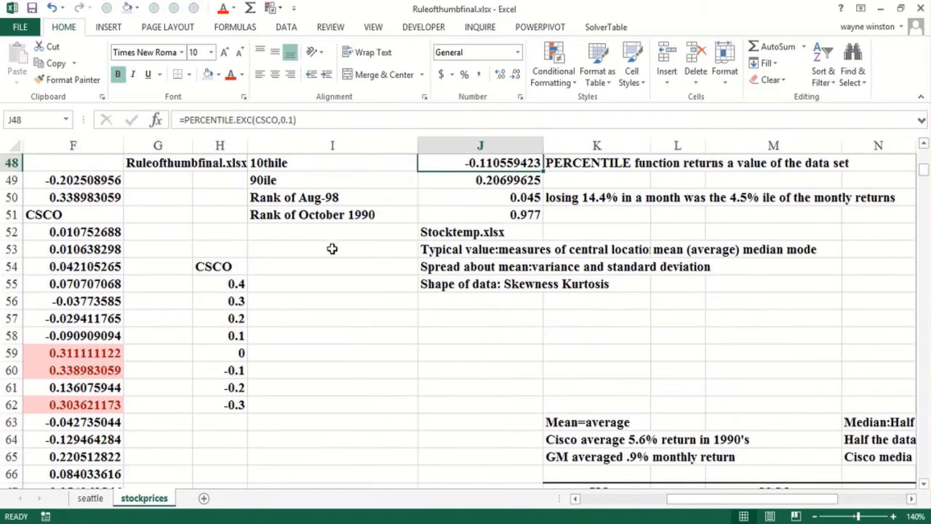
{"action": "left_click", "coordinate": [330, 250]}
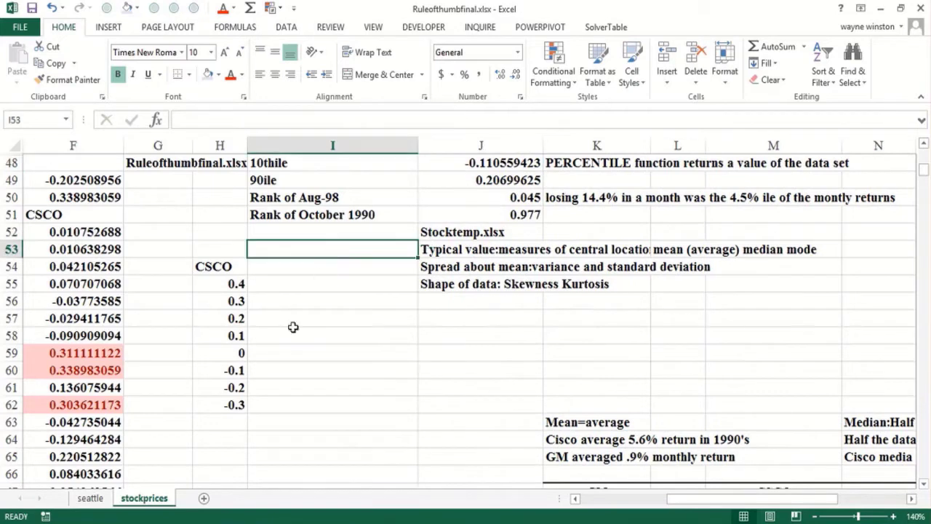
{"action": "left_click", "coordinate": [175, 334]}
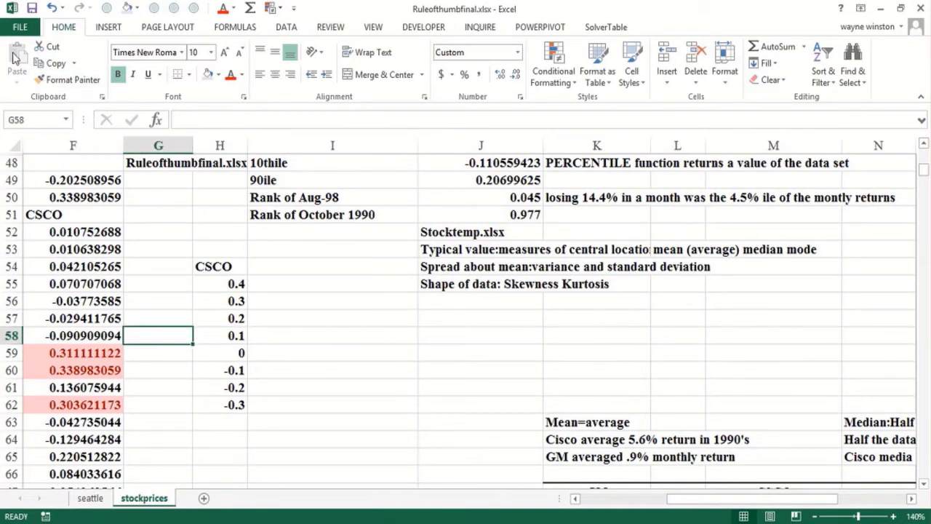
Save the workbook as Ruleofthumbfinalpercentile.xlsx in the Descstats folder and close it.
{"action": "left_click", "coordinate": [26, 28]}
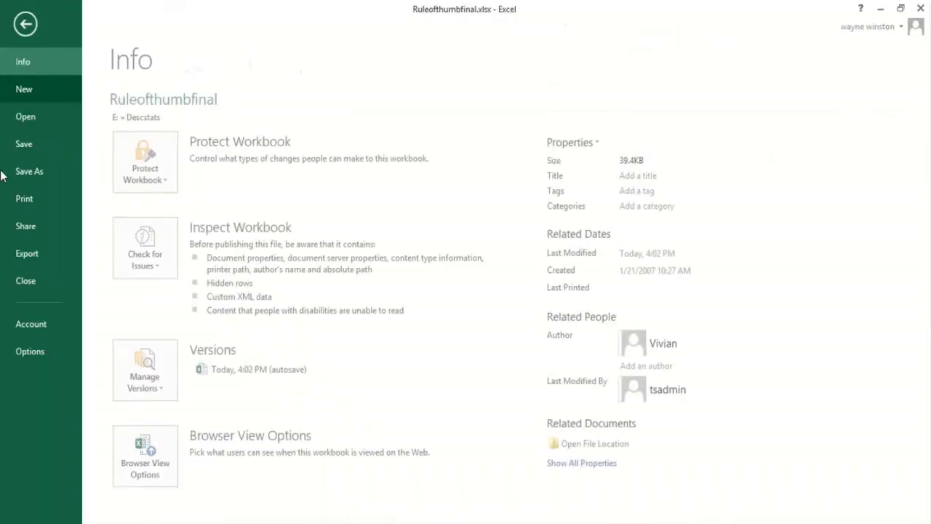
{"action": "left_click", "coordinate": [40, 172]}
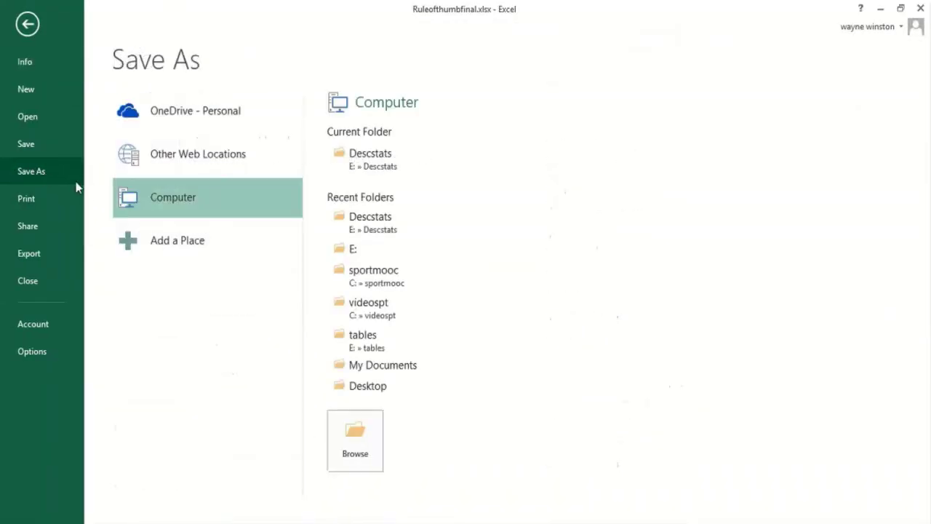
{"action": "left_click", "coordinate": [376, 155]}
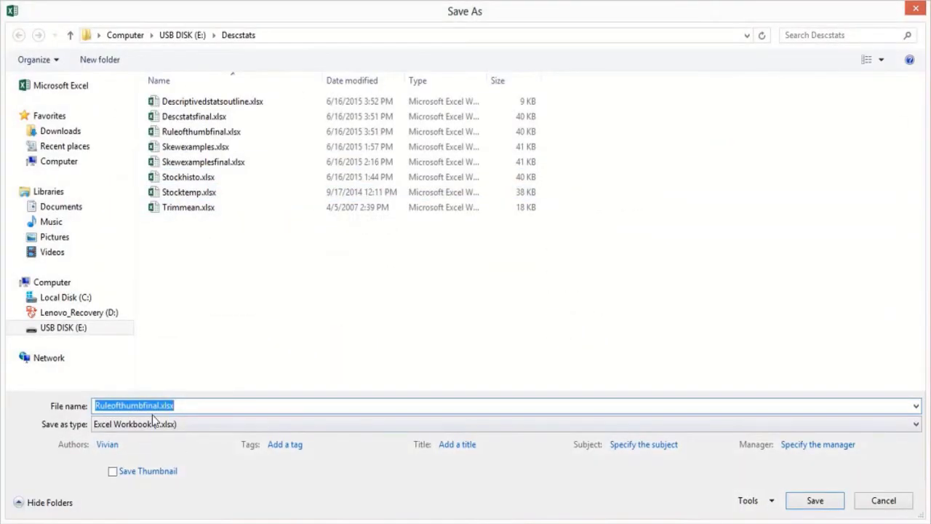
{"action": "left_click", "coordinate": [159, 406]}
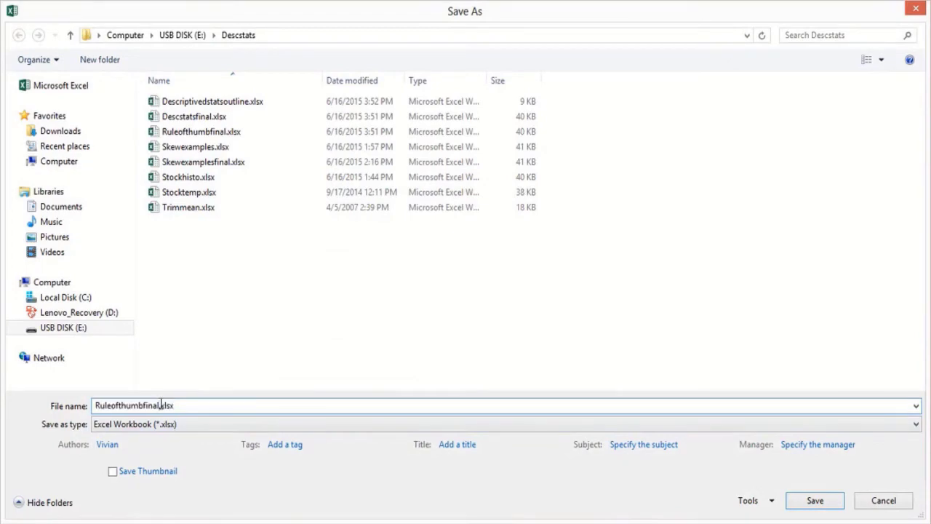
{"action": "type", "text": "percentile"}
{"action": "key", "text": "Return"}
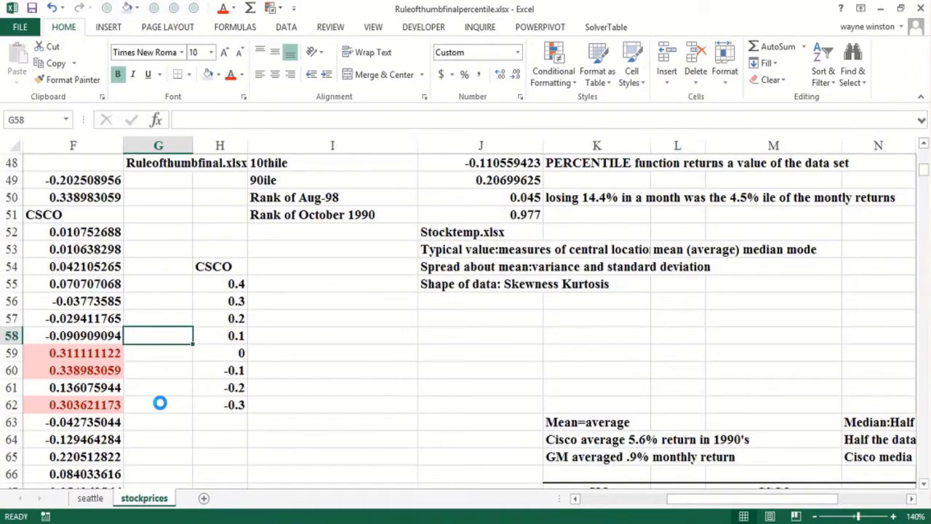
{"action": "left_click", "coordinate": [21, 32]}
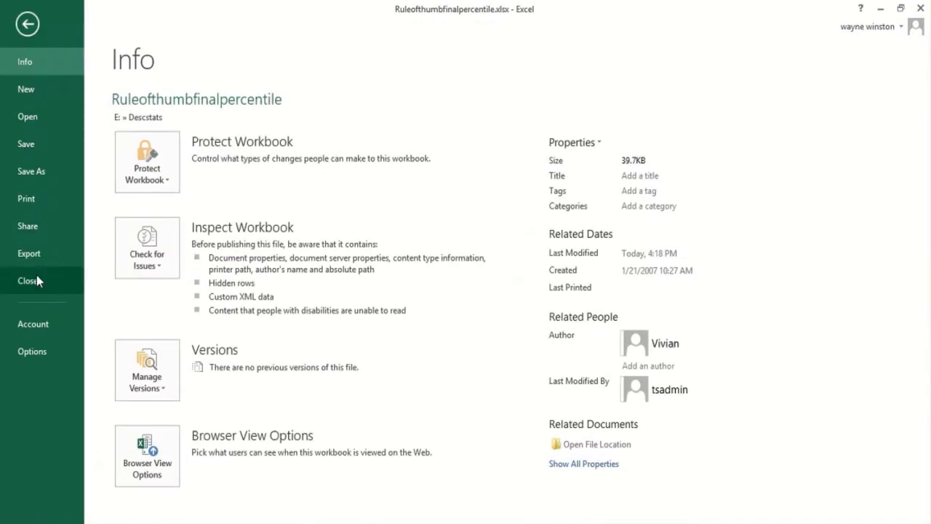
{"action": "left_click", "coordinate": [36, 277]}
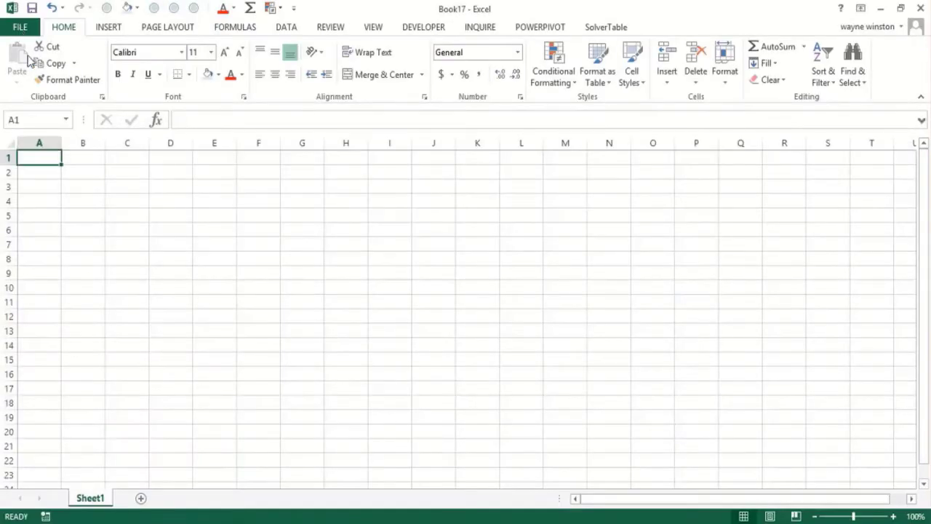
Open the workbook Trimmean.xlsx from the Descstats folder.
{"action": "left_click", "coordinate": [24, 33]}
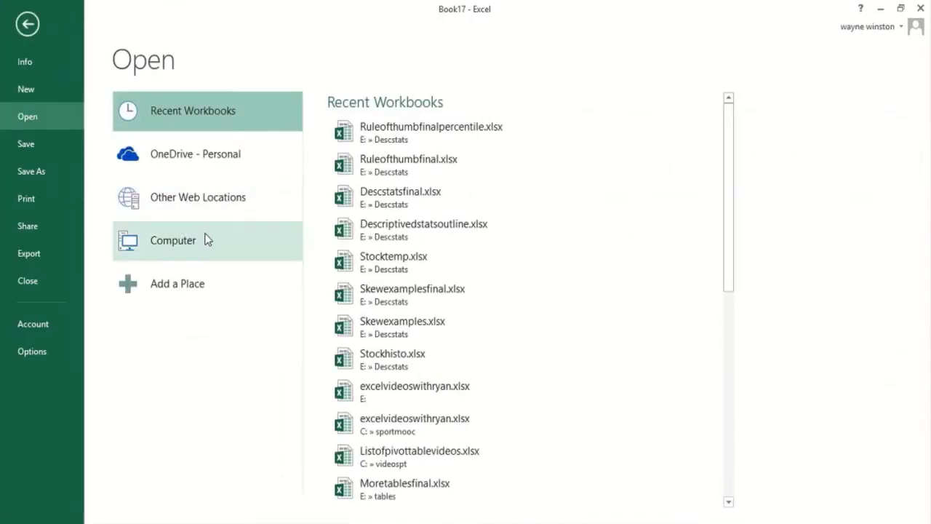
{"action": "left_click", "coordinate": [207, 240]}
{"action": "left_click", "coordinate": [369, 157]}
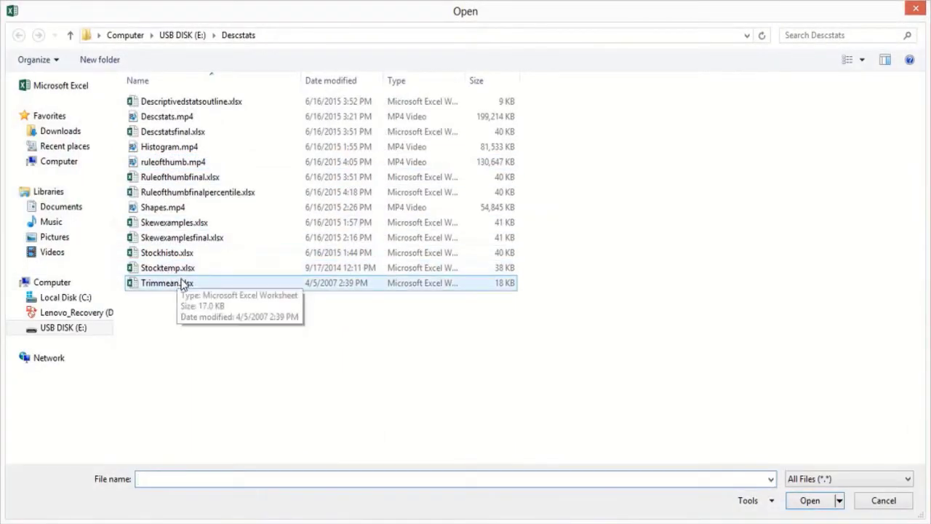
{"action": "double_click", "coordinate": [182, 283]}
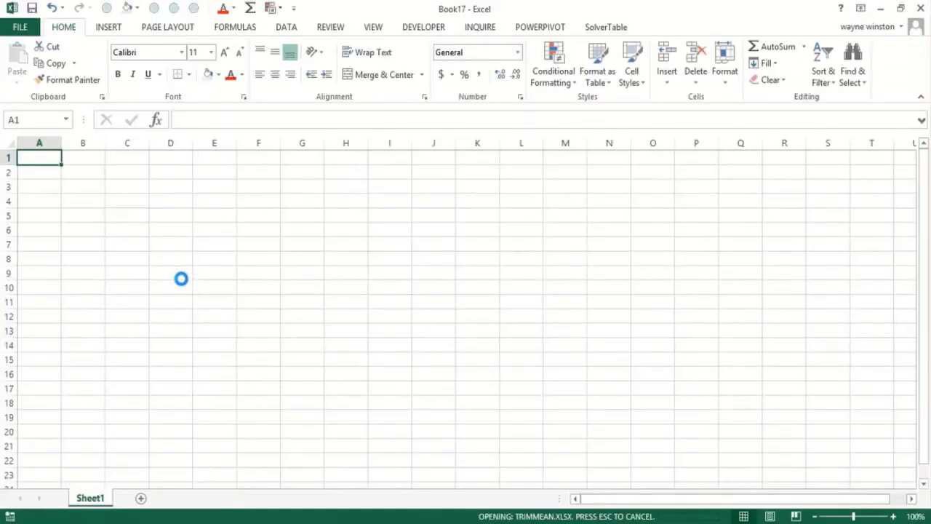
{"action": "left_click", "coordinate": [181, 279]}
Clear all RANK formulas below the Rank heading, from D4 down to the end of the column.
{"action": "scroll", "coordinate": [182, 278], "scroll_direction": "up", "scroll_amount": 3}
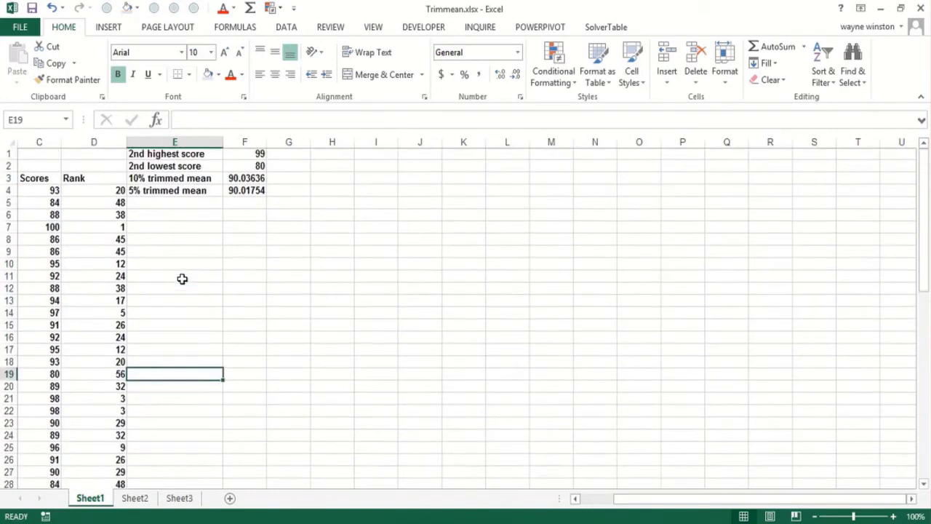
{"action": "key", "text": "Left"}
{"action": "key", "text": "Left"}
{"action": "key", "text": "Left"}
{"action": "key", "text": "Left"}
{"action": "key", "text": "Up"}
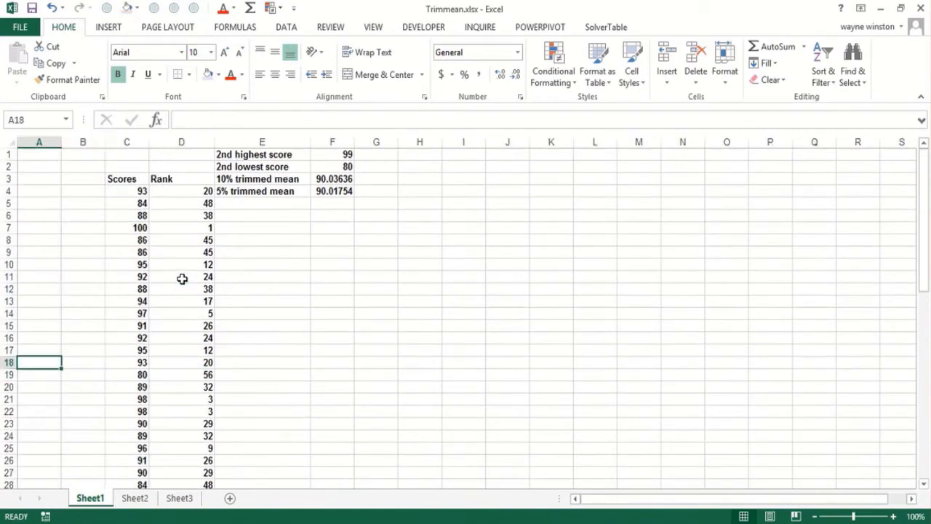
{"action": "key", "text": "Up"}
{"action": "key", "text": "Up"}
{"action": "key", "text": "Up"}
{"action": "key", "text": "Up"}
{"action": "key", "text": "Up"}
{"action": "key", "text": "Up"}
{"action": "key", "text": "Up"}
{"action": "key", "text": "Up"}
{"action": "key", "text": "Up"}
{"action": "key", "text": "Up"}
{"action": "key", "text": "Up"}
{"action": "key", "text": "Up"}
{"action": "key", "text": "Up"}
{"action": "key", "text": "Right"}
{"action": "key", "text": "Up"}
{"action": "key", "text": "Right"}
{"action": "key", "text": "Right"}
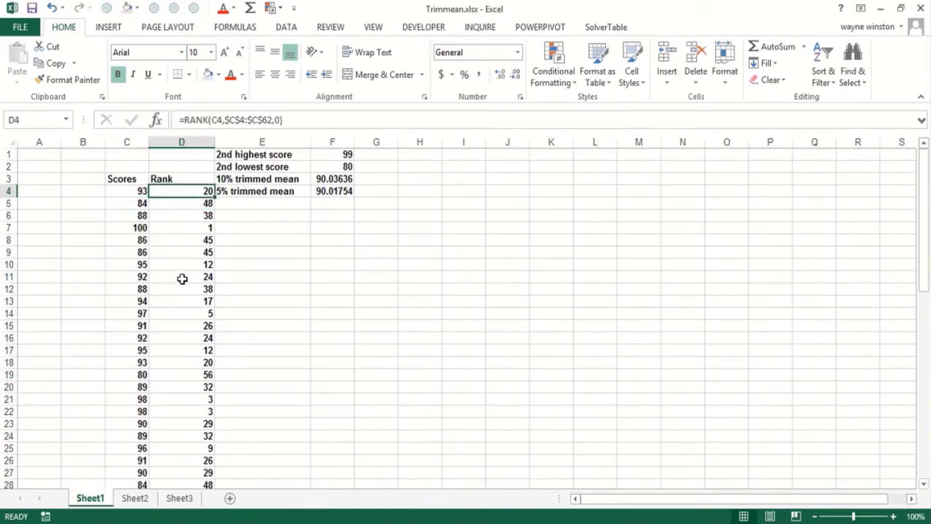
{"action": "key", "text": "ctrl+shift+Down"}
{"action": "key", "text": "Delete"}
{"action": "scroll", "coordinate": [182, 279], "scroll_direction": "up", "scroll_amount": 11}
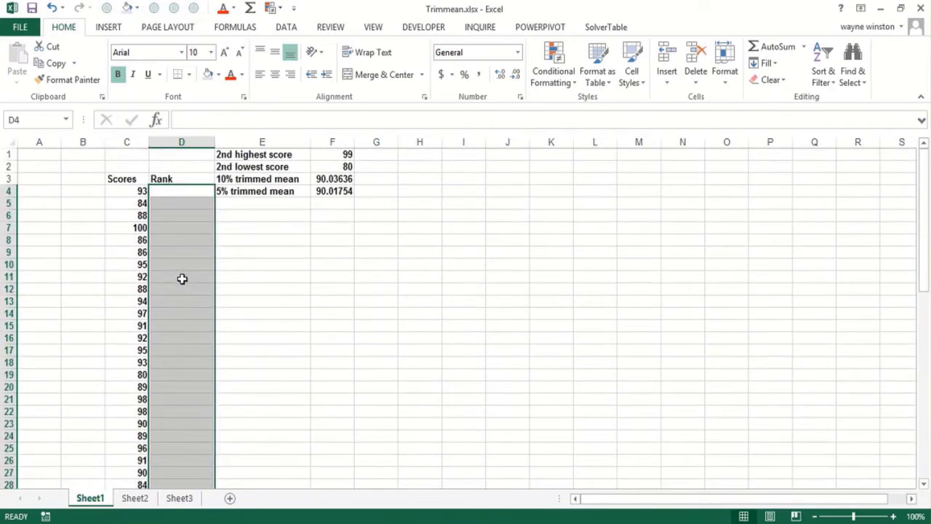
Clear the trimmed mean results in F3:F4 and the 2nd highest and 2nd lowest score results in F1:F2.
{"action": "key", "text": "Up"}
{"action": "key", "text": "Up"}
{"action": "key", "text": "Up"}
{"action": "key", "text": "Down"}
{"action": "key", "text": "Down"}
{"action": "key", "text": "Right"}
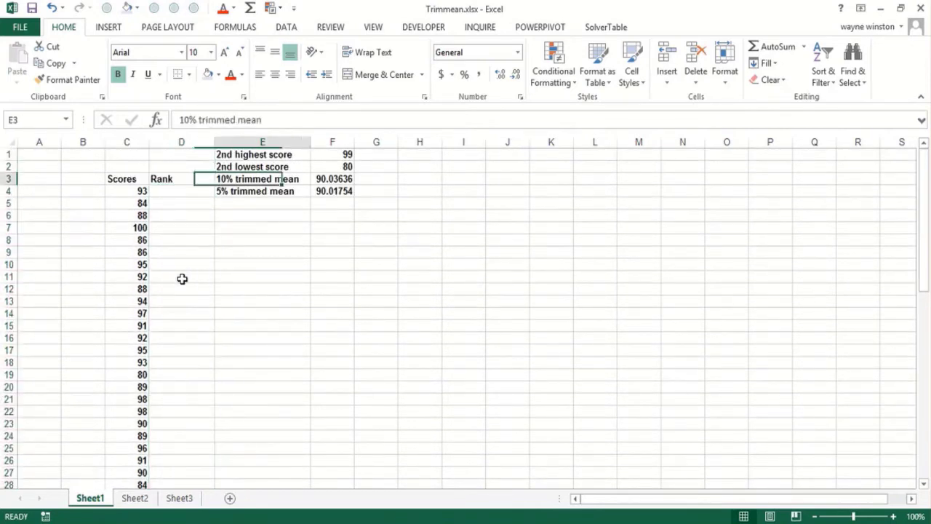
{"action": "key", "text": "Right"}
{"action": "key", "text": "shift+Down"}
{"action": "key", "text": "Delete"}
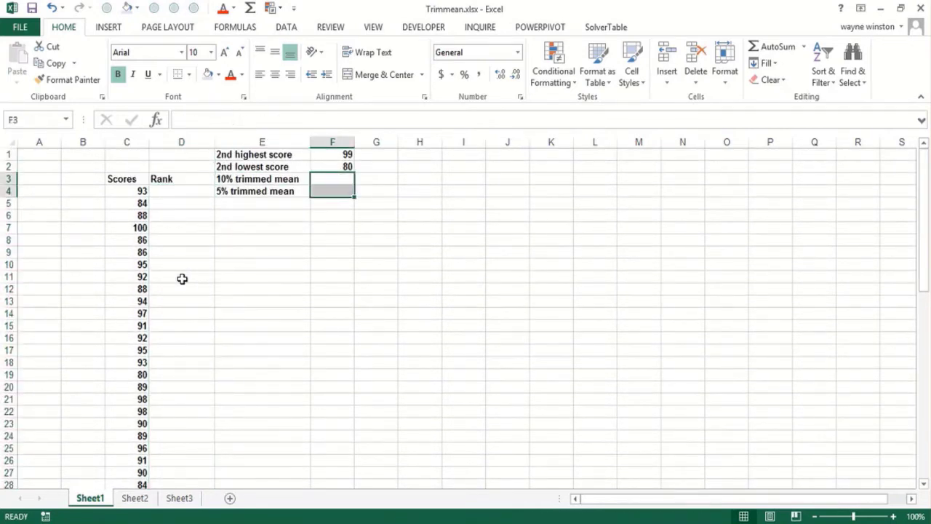
{"action": "left_click_drag", "start_coordinate": [336, 155], "coordinate": [343, 165]}
{"action": "key", "text": "Delete"}
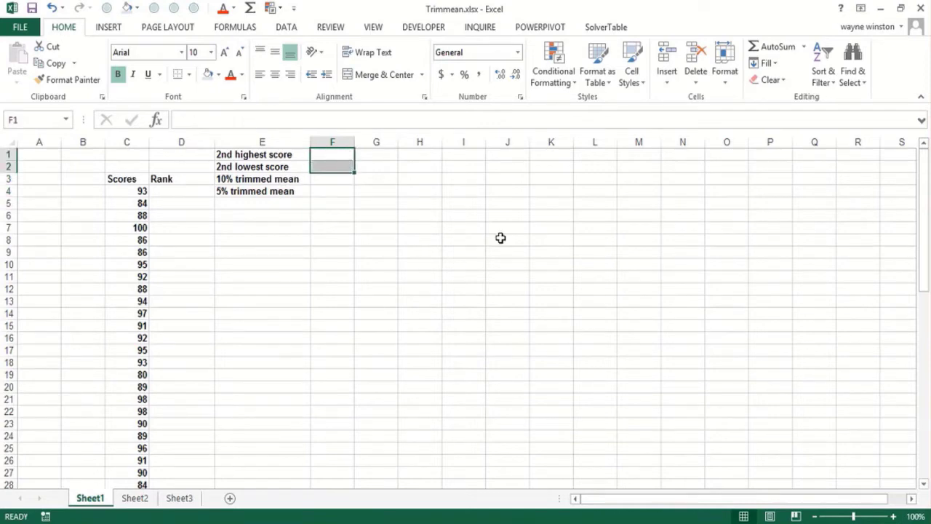
Enlarge the Sheet1 view to 130% and deselect the cleared cells.
{"action": "left_click", "coordinate": [893, 515]}
{"action": "left_click", "coordinate": [894, 515]}
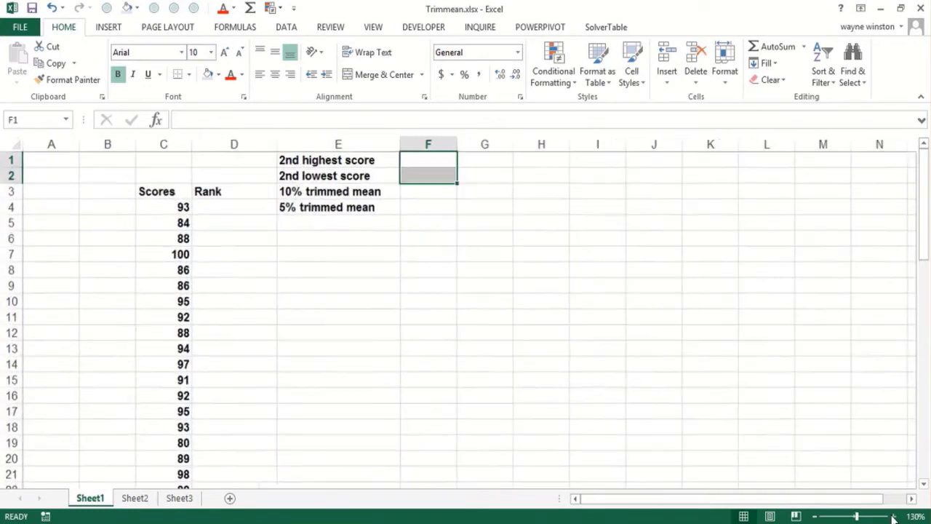
{"action": "left_click", "coordinate": [894, 516]}
{"action": "left_click", "coordinate": [454, 305]}
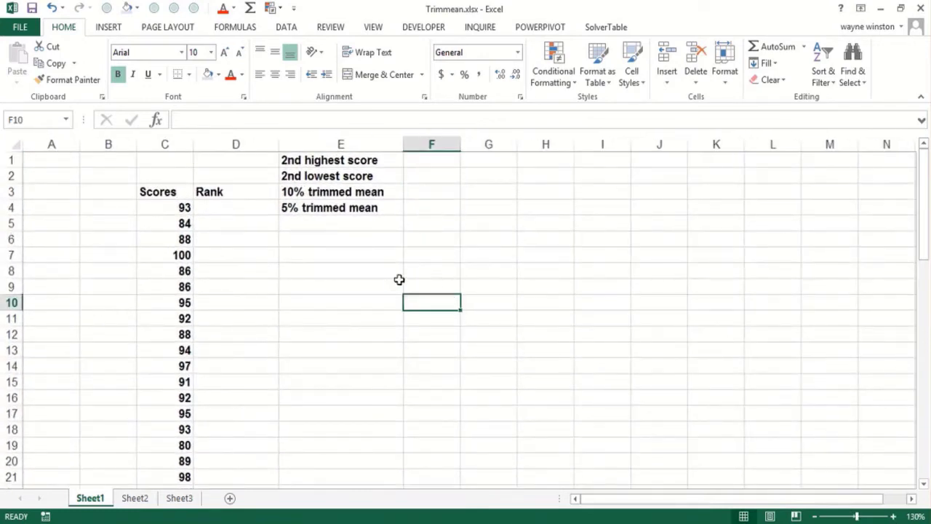
Create the range name Scores for the scores in column C, down to row 62, from the top-row heading in C3.
{"action": "left_click", "coordinate": [172, 196]}
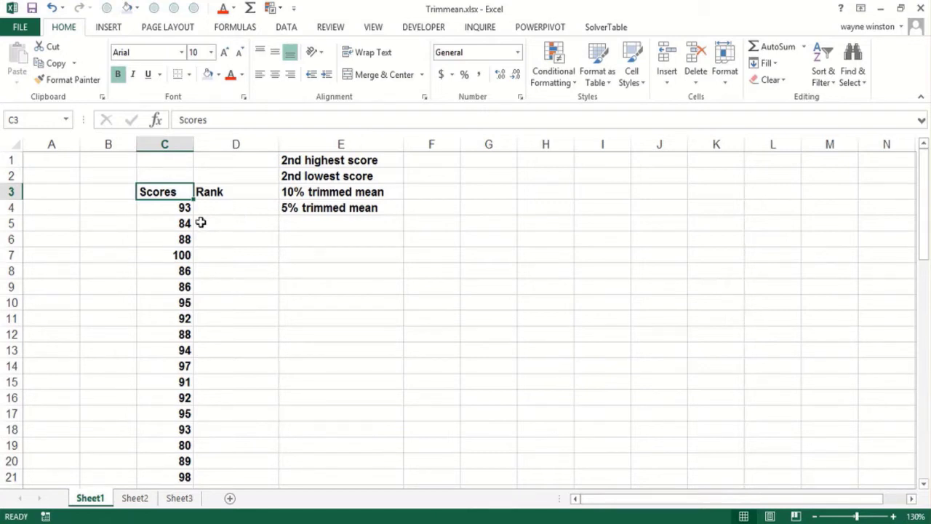
{"action": "left_click", "coordinate": [67, 119]}
{"action": "left_click", "coordinate": [163, 211]}
{"action": "left_click", "coordinate": [163, 206]}
{"action": "left_click", "coordinate": [162, 195]}
{"action": "key", "text": "ctrl+shift+Down"}
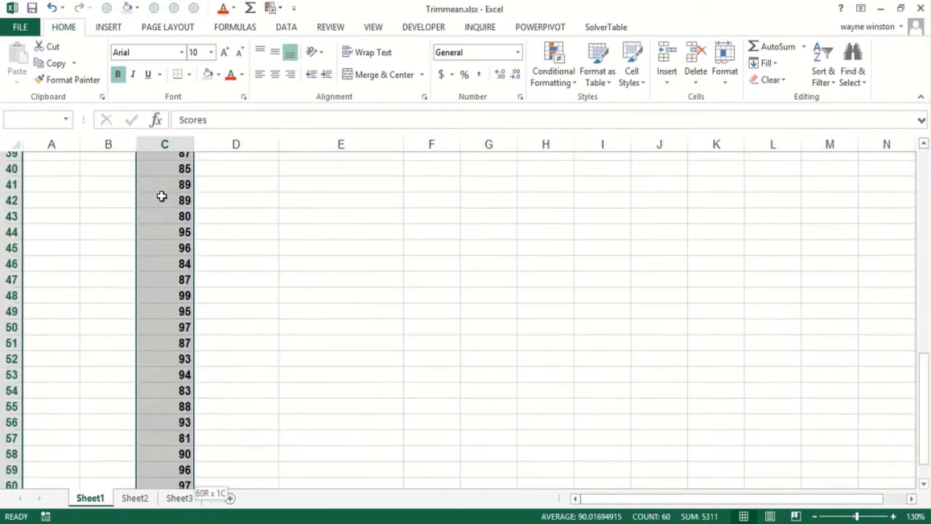
{"action": "left_click", "coordinate": [229, 27]}
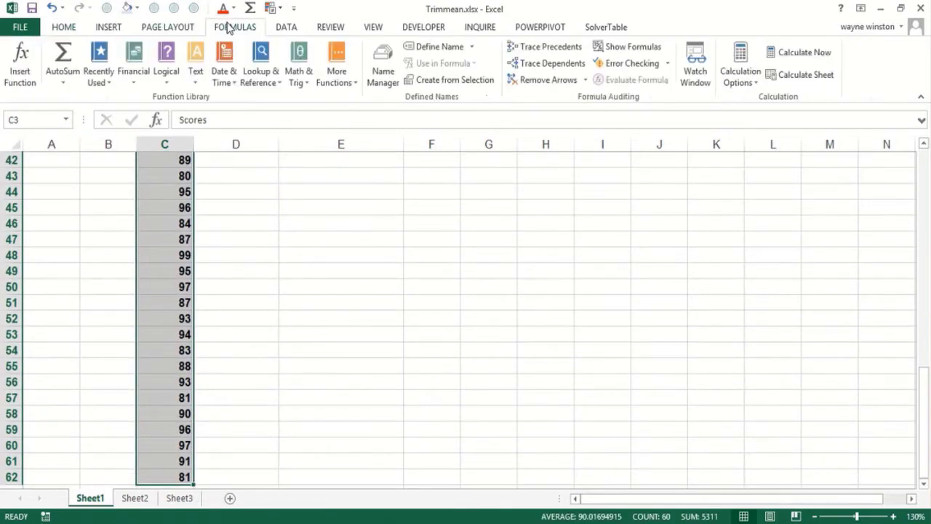
{"action": "left_click", "coordinate": [485, 86]}
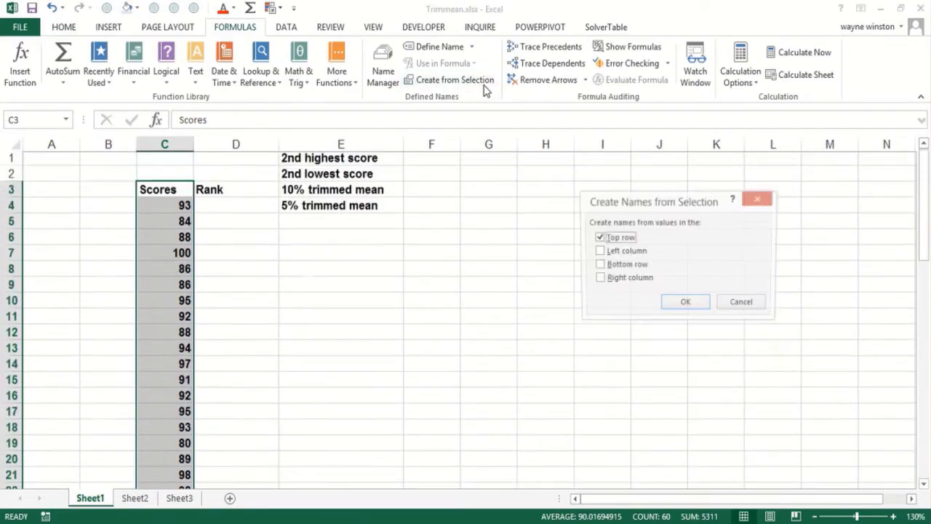
{"action": "left_click", "coordinate": [686, 305]}
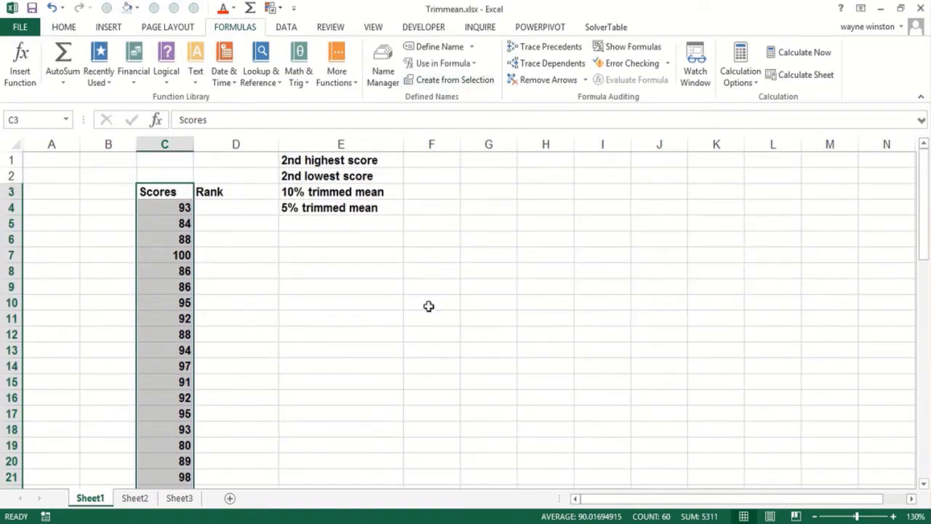
{"action": "left_click", "coordinate": [326, 288]}
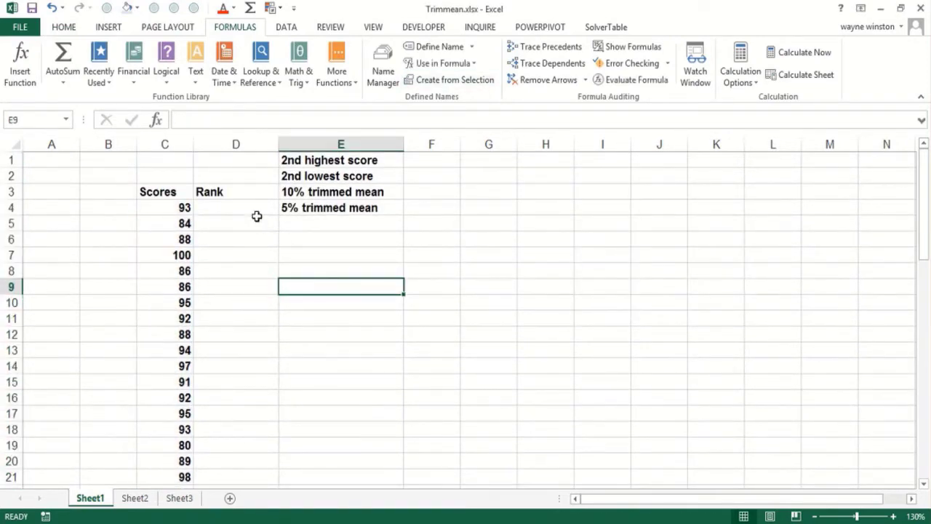
Calculate the 2nd highest score in F1 with =LARGE(Scores,2), using the named range Scores.
{"action": "left_click", "coordinate": [259, 220]}
{"action": "left_click", "coordinate": [259, 211]}
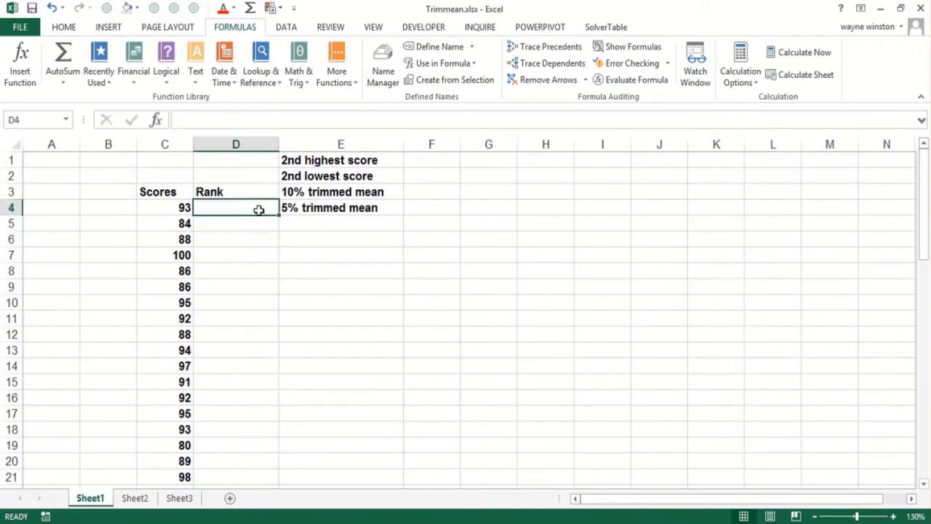
{"action": "left_click", "coordinate": [418, 162]}
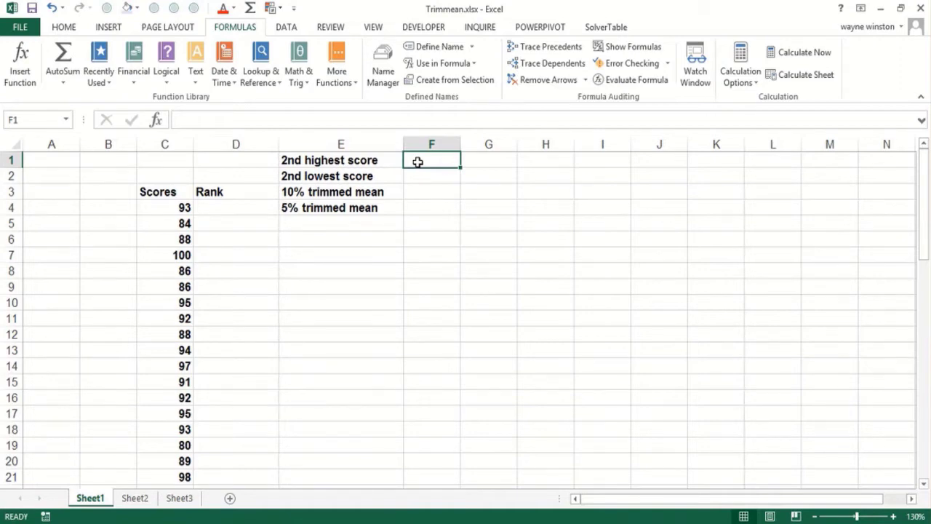
{"action": "key", "text": "Right"}
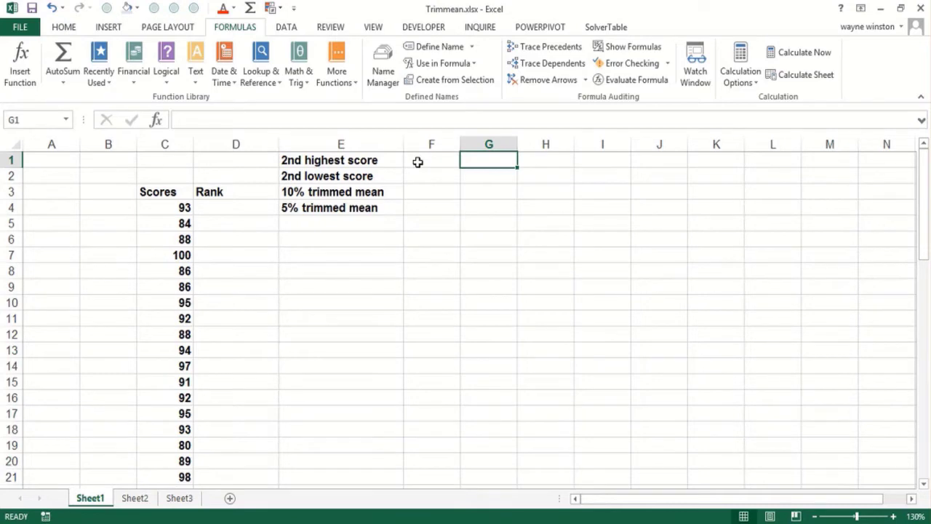
{"action": "left_click", "coordinate": [418, 162]}
{"action": "type", "text": "=large("}
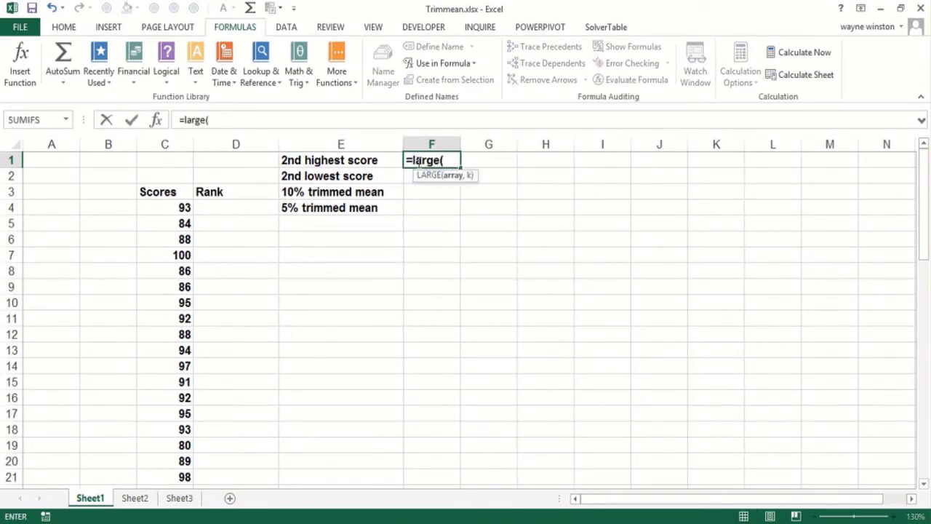
{"action": "key", "text": "F3"}
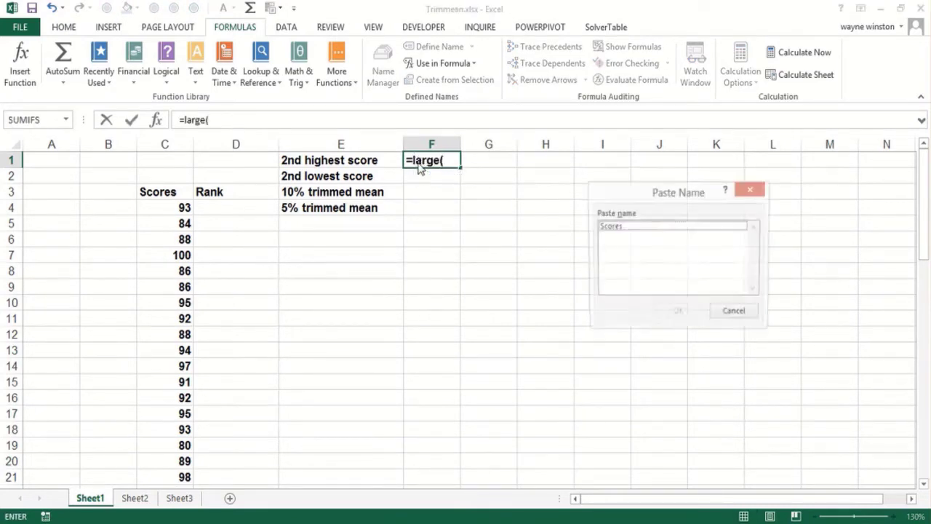
{"action": "left_click", "coordinate": [613, 226]}
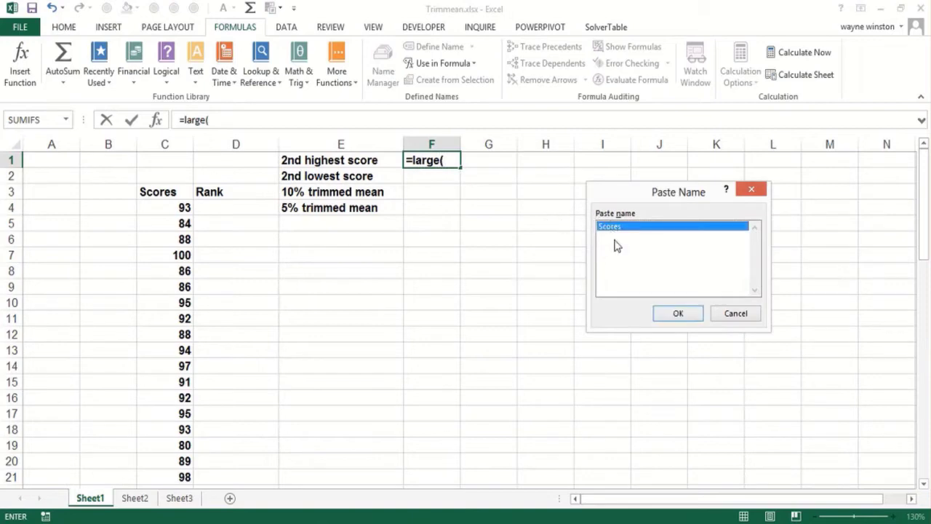
{"action": "left_click", "coordinate": [678, 314]}
{"action": "type", "text": ",2)"}
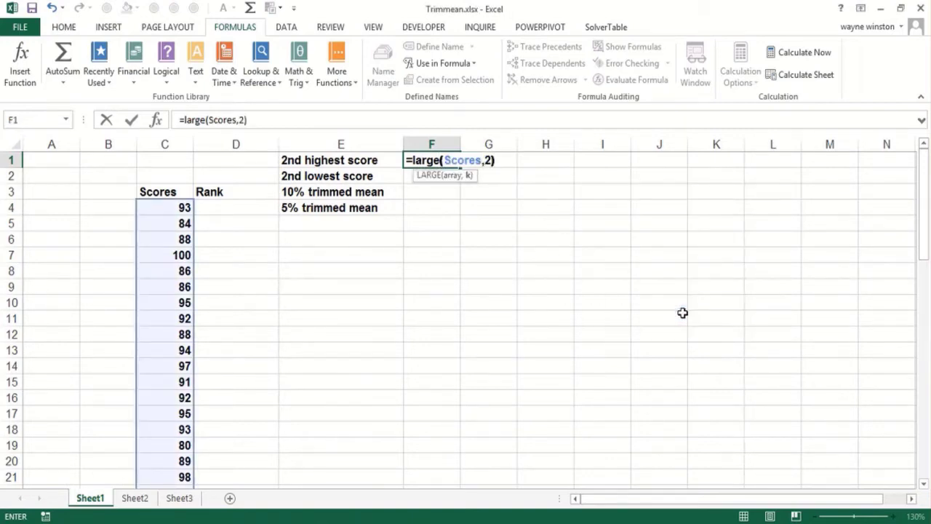
{"action": "key", "text": "Return"}
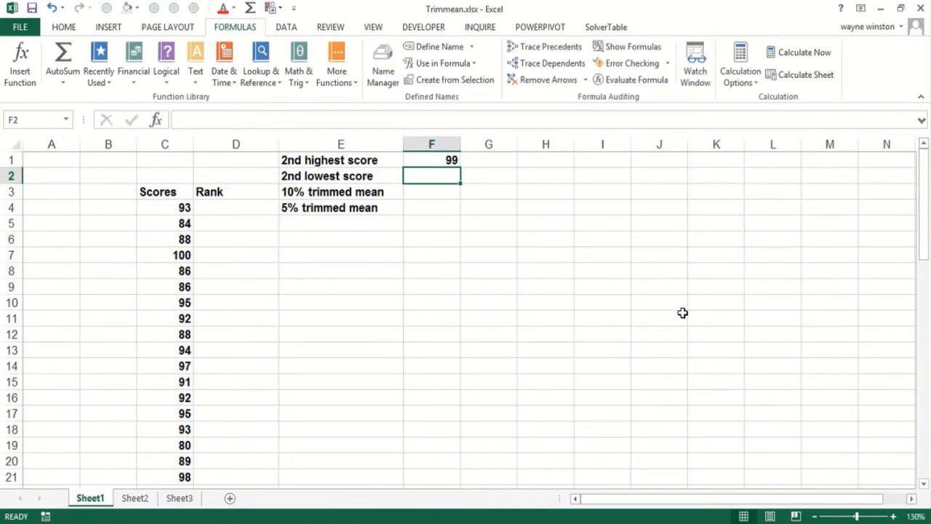
Calculate the 2nd lowest score in F2 with =SMALL(Scores,2).
{"action": "type", "text": "=smal"}
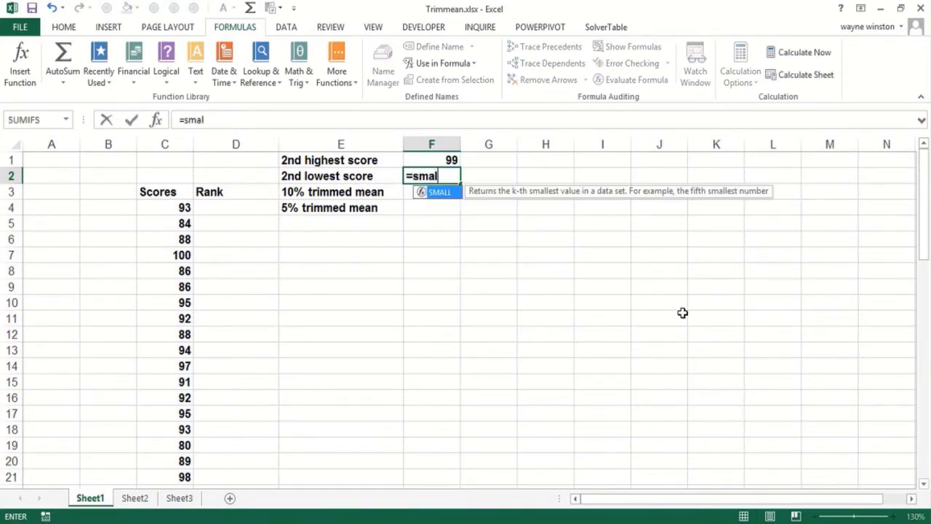
{"action": "type", "text": "l(sco"}
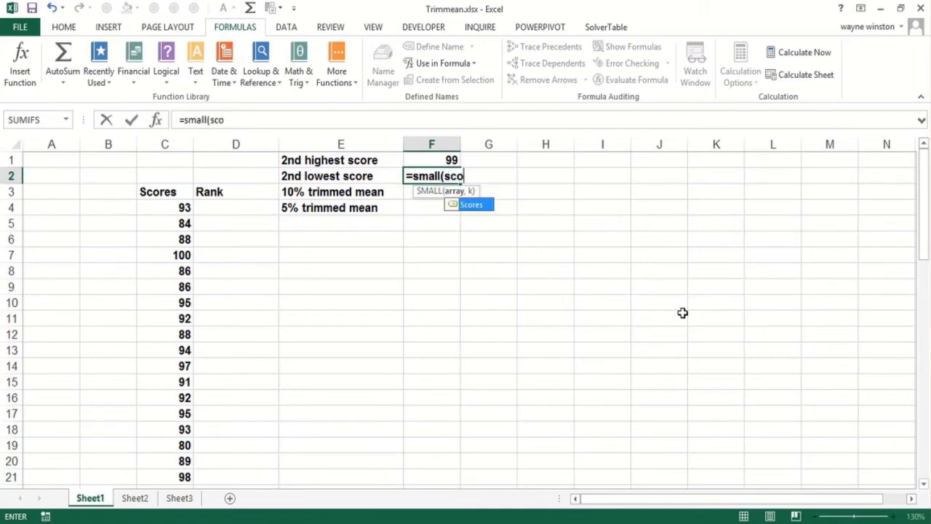
{"action": "type", "text": "res,2"}
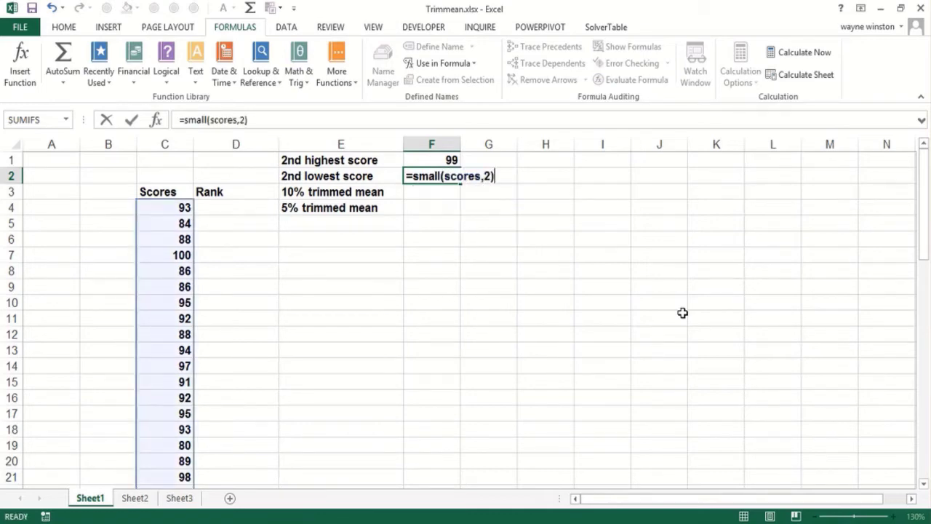
{"action": "key", "text": "Return"}
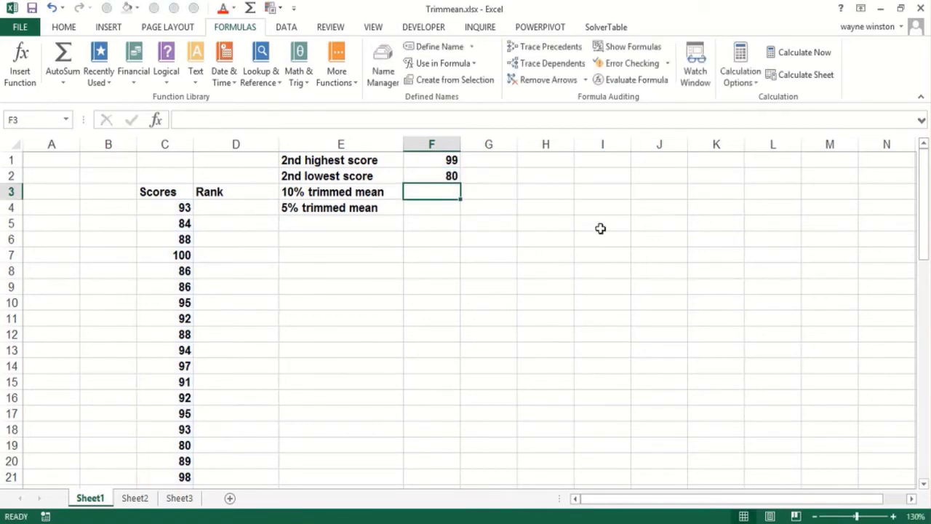
{"action": "left_click", "coordinate": [448, 175]}
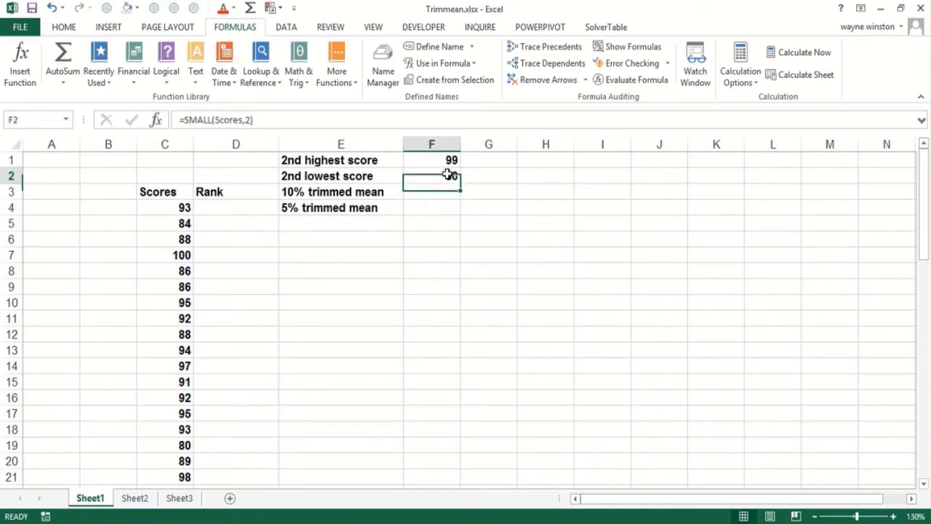
Change the heading in D3 to "rank exam" and enter the heading "rank golf" in B3.
{"action": "left_click", "coordinate": [219, 191]}
{"action": "type", "text": "rank e"}
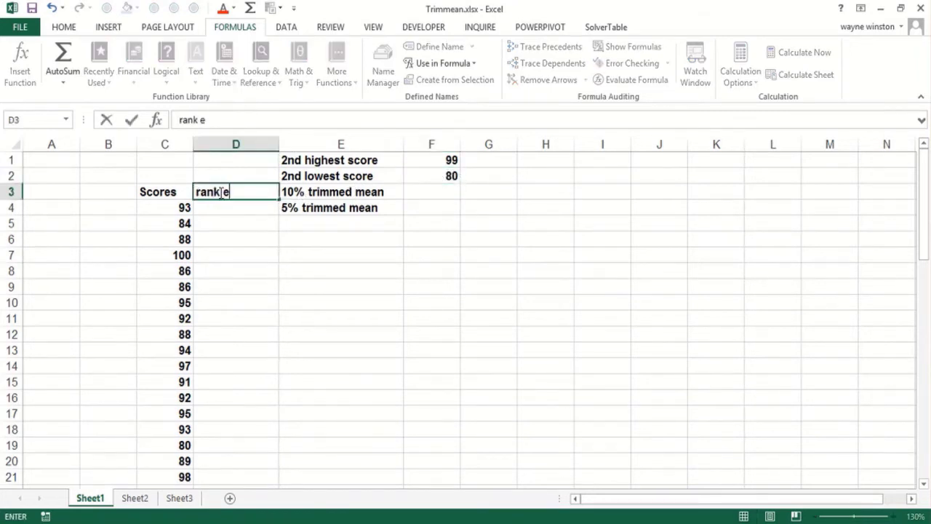
{"action": "type", "text": "xam"}
{"action": "key", "text": "Left"}
{"action": "key", "text": "Left"}
{"action": "type", "text": "rank gol"}
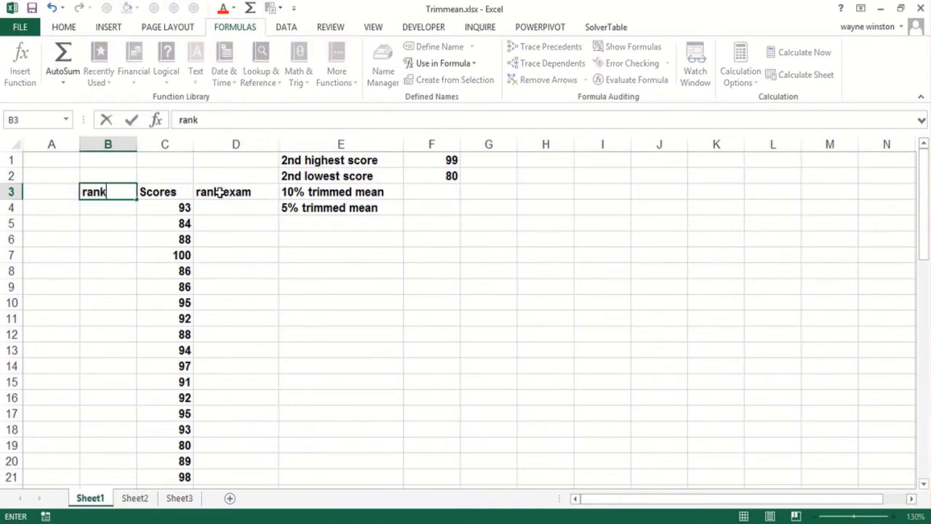
{"action": "key", "text": "Return"}
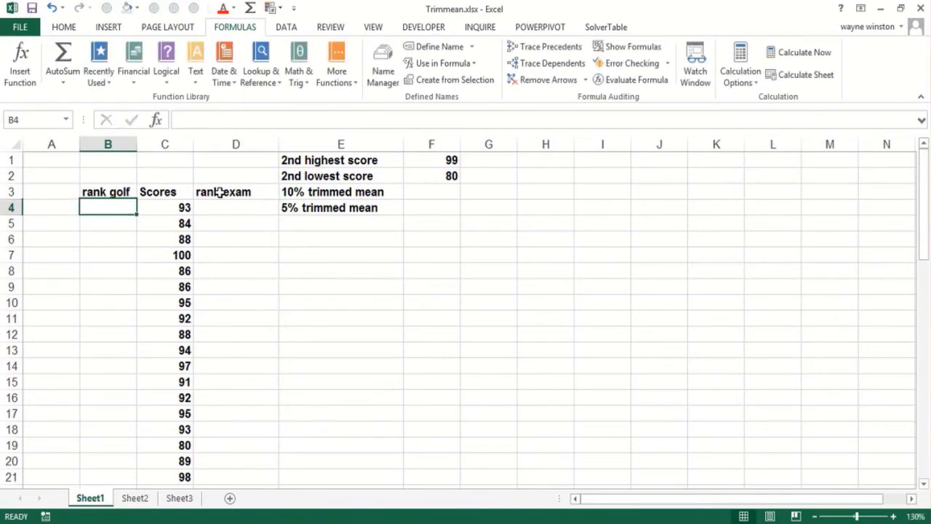
Enter =RANK(C4,Scores,0) in D4 to rank the first exam score in descending order.
{"action": "key", "text": "Right"}
{"action": "key", "text": "Right"}
{"action": "type", "text": "=r"}
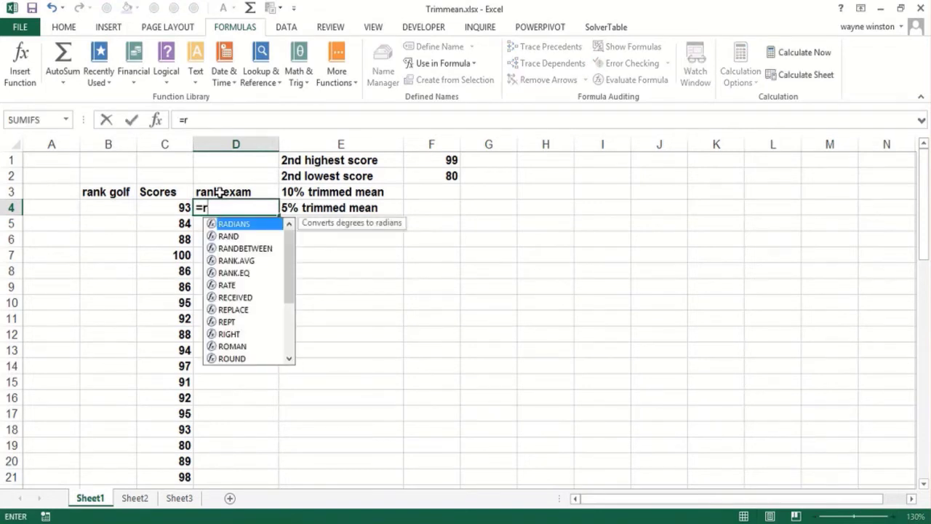
{"action": "type", "text": "an"}
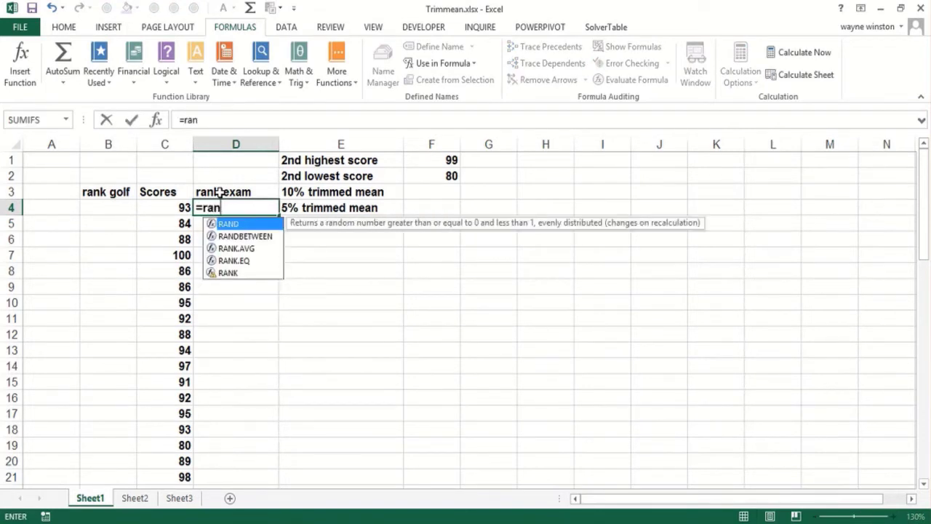
{"action": "type", "text": "k"}
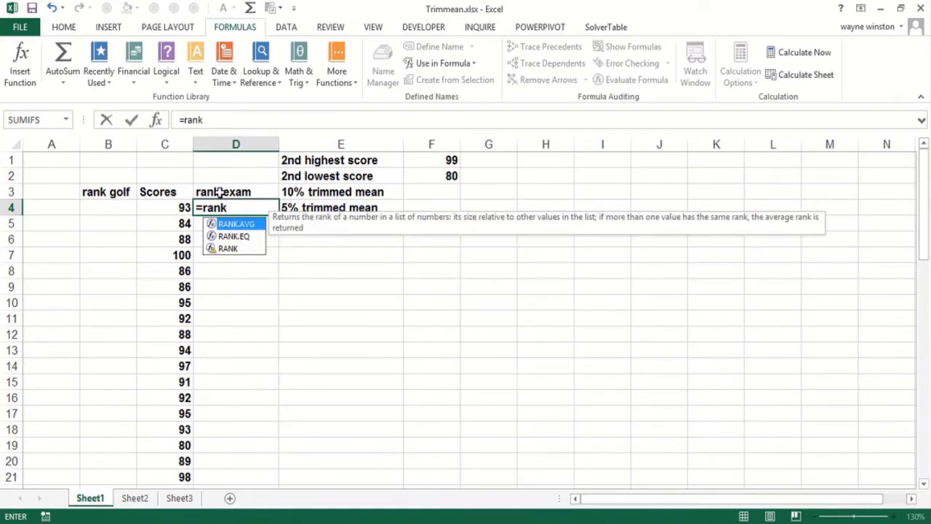
{"action": "type", "text": "("}
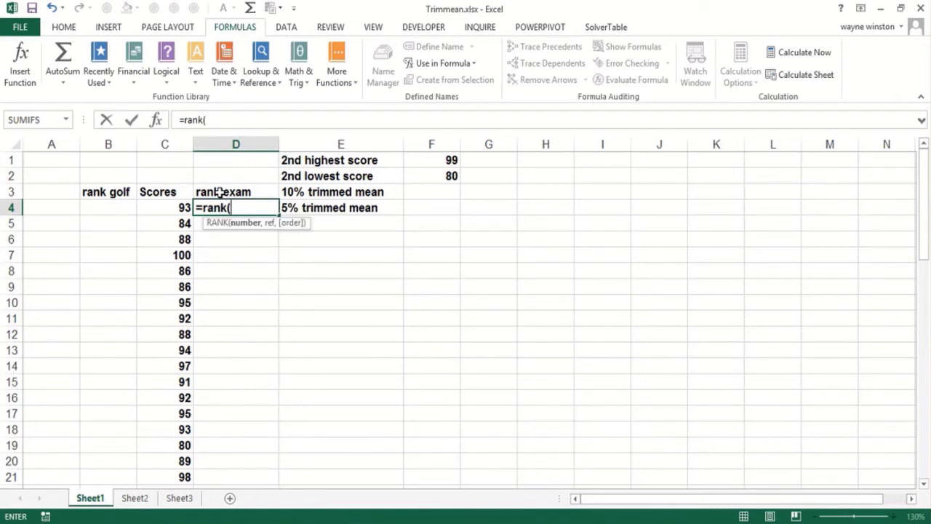
{"action": "left_click", "coordinate": [166, 205]}
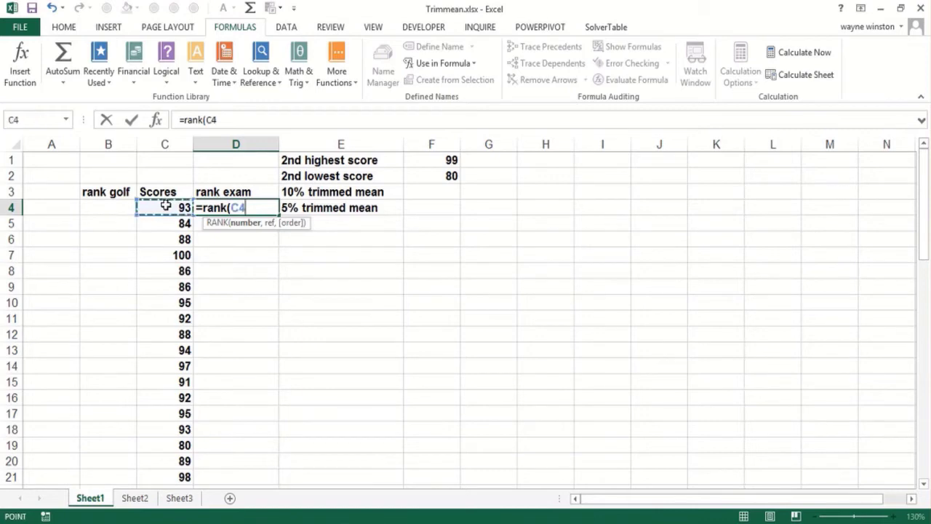
{"action": "type", "text": ","}
{"action": "key", "text": "F3"}
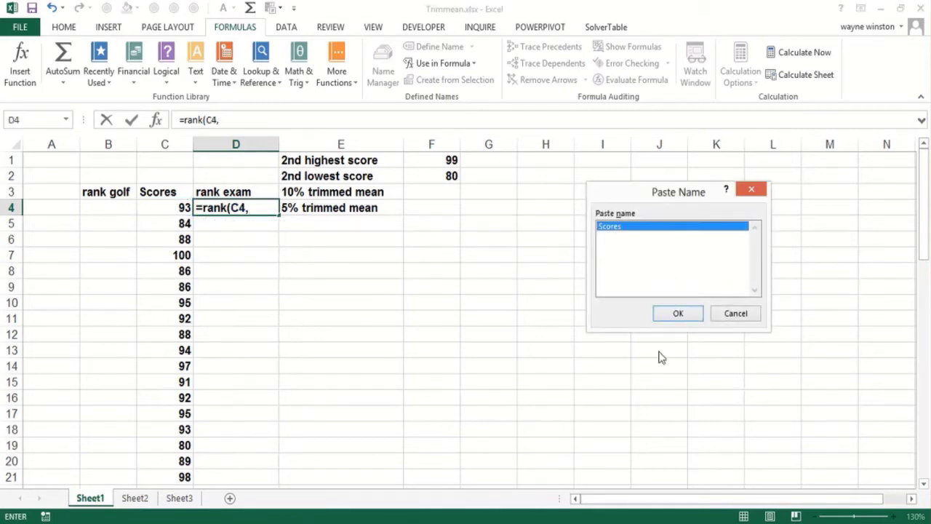
{"action": "left_click", "coordinate": [684, 313]}
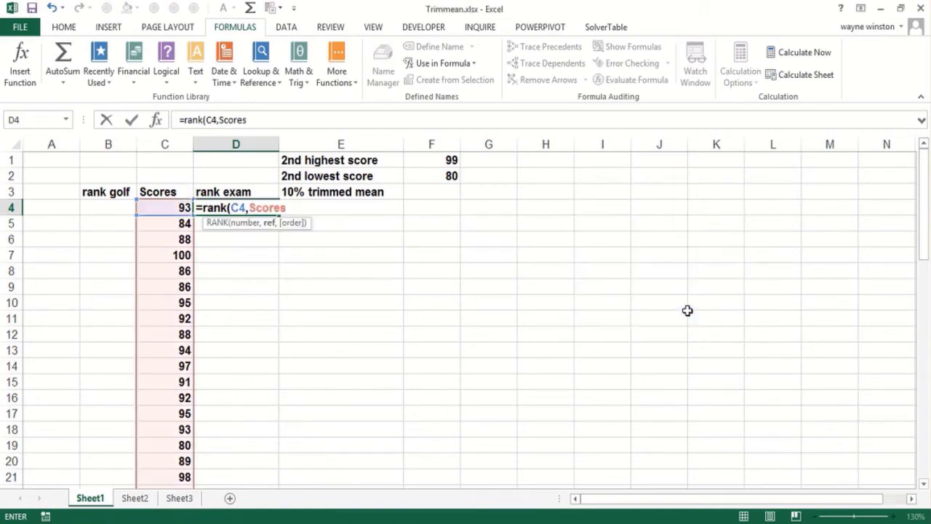
{"action": "type", "text": ","}
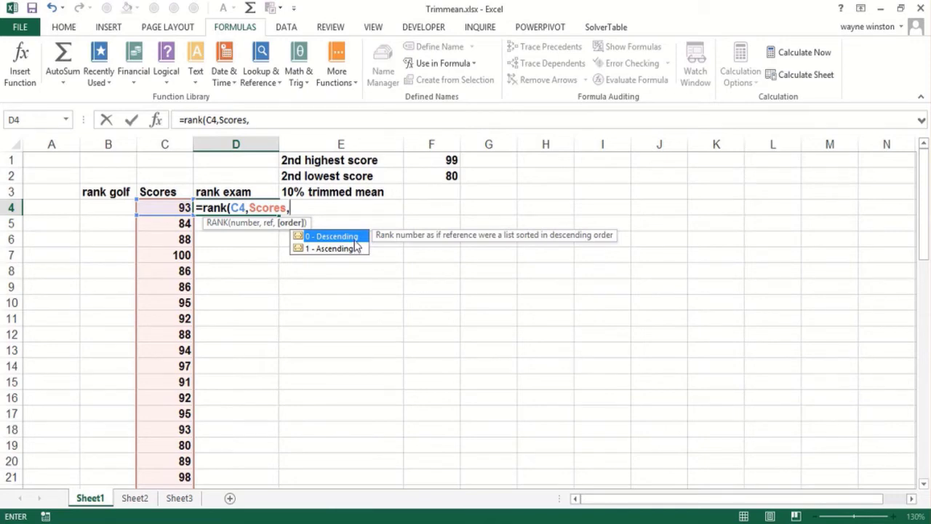
{"action": "type", "text": "0)"}
{"action": "key", "text": "Return"}
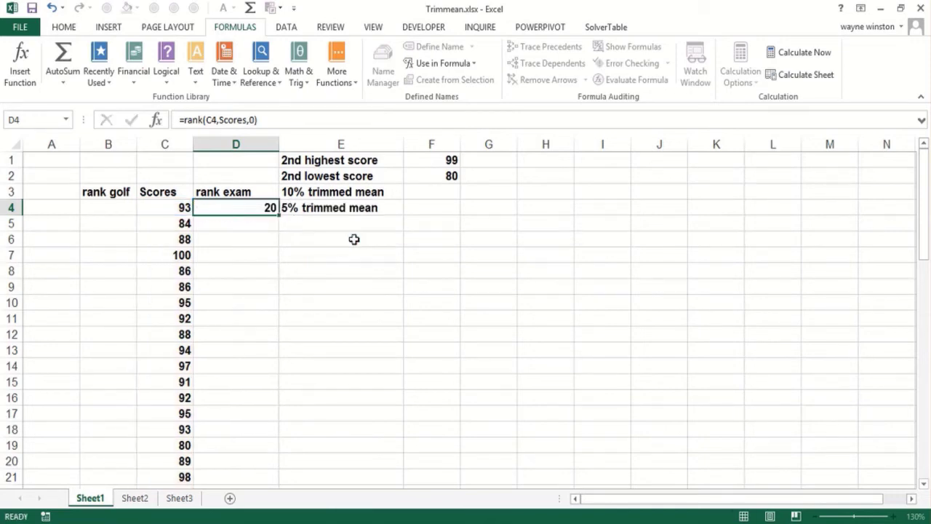
Copy the RANK formula in D4 down the rank exam column for all scores.
{"action": "left_click", "coordinate": [275, 210]}
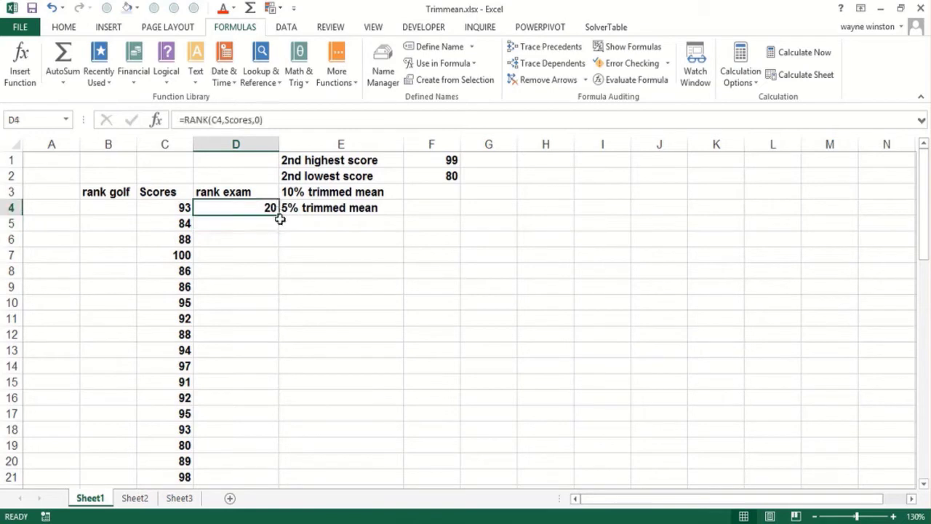
{"action": "double_click", "coordinate": [278, 216]}
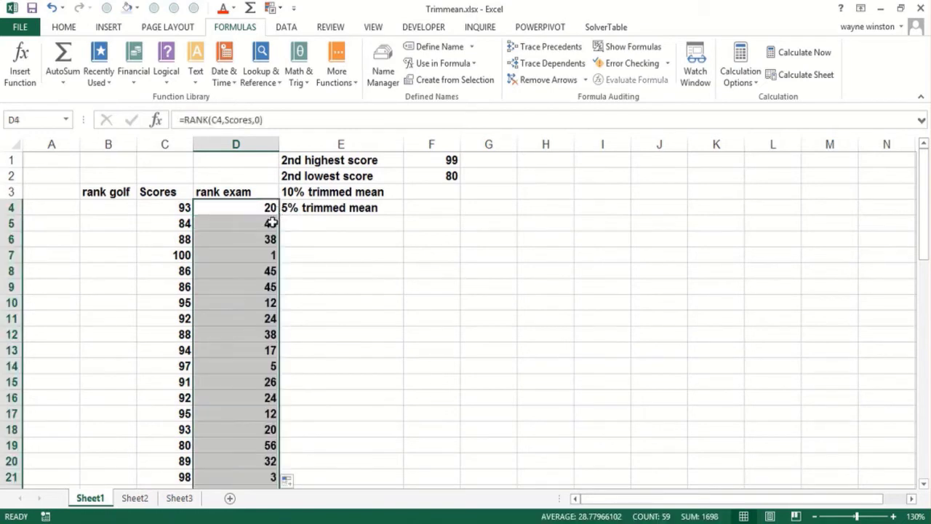
{"action": "left_click", "coordinate": [249, 256]}
Enter the note "last arg 0" in D2 above rank exam and "last arg 1" in B2 above rank golf.
{"action": "left_click", "coordinate": [236, 177]}
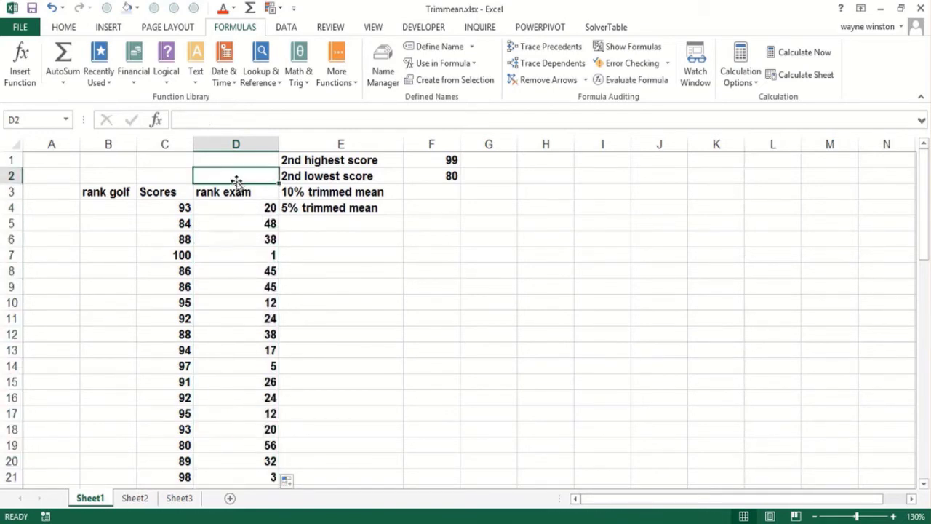
{"action": "type", "text": "last arg "}
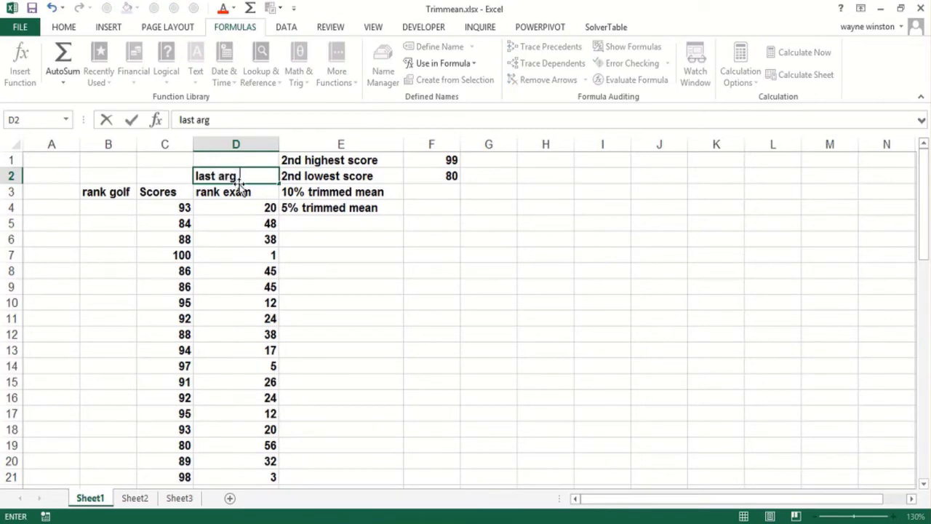
{"action": "type", "text": "0"}
{"action": "key", "text": "Return"}
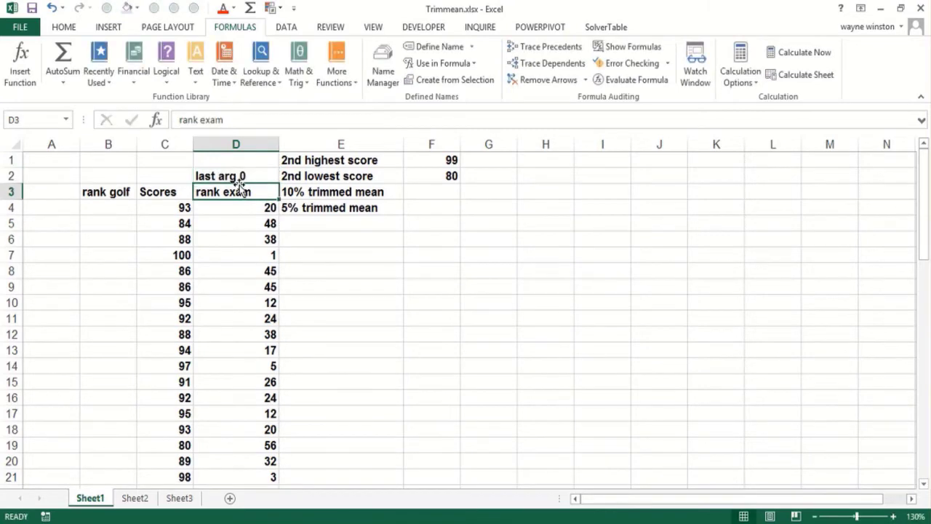
{"action": "left_click", "coordinate": [238, 255]}
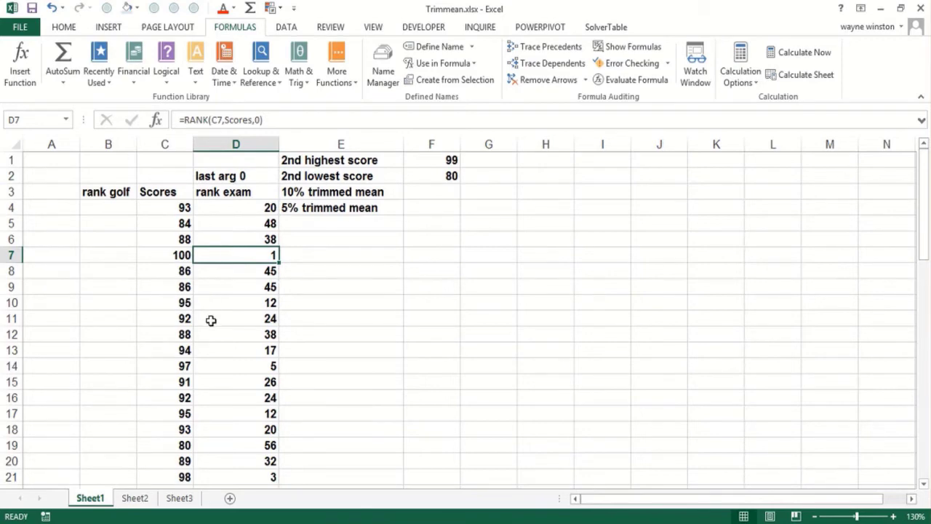
{"action": "left_click", "coordinate": [237, 220]}
{"action": "left_click", "coordinate": [97, 177]}
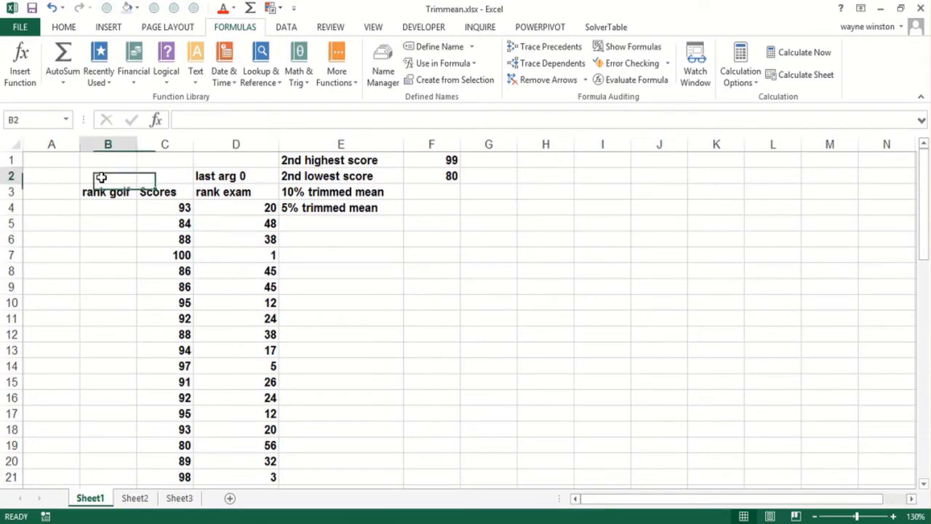
{"action": "type", "text": "last arg 1"}
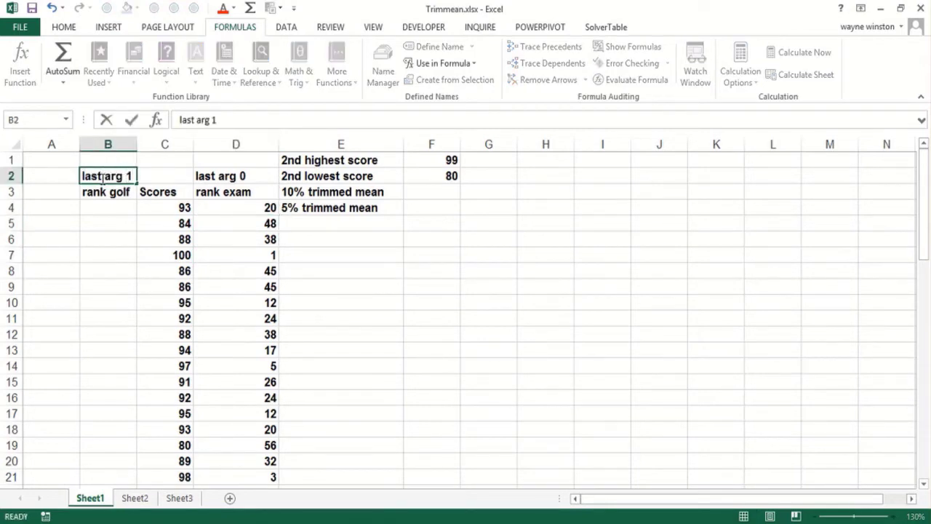
{"action": "key", "text": "Return"}
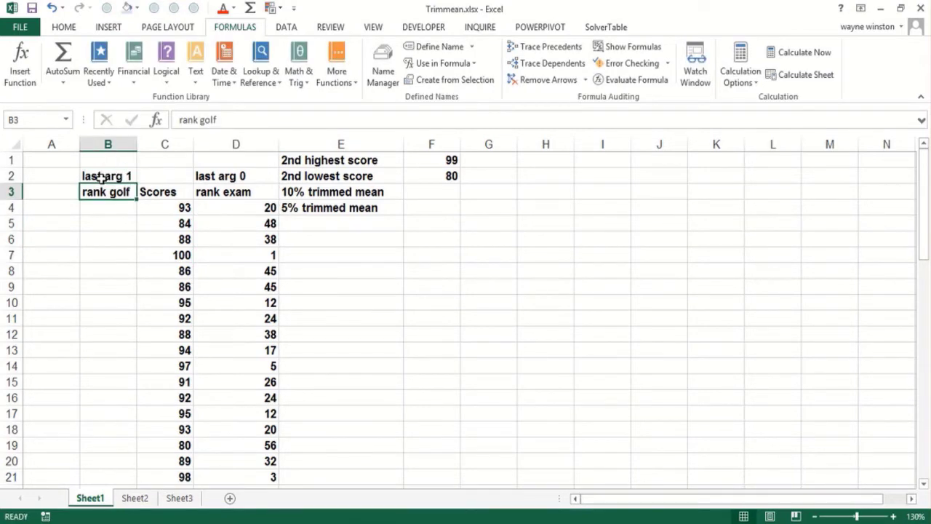
Enter =RANK(C4,Scores,1) in B4 to rank the first golf score in ascending order.
{"action": "key", "text": "Return"}
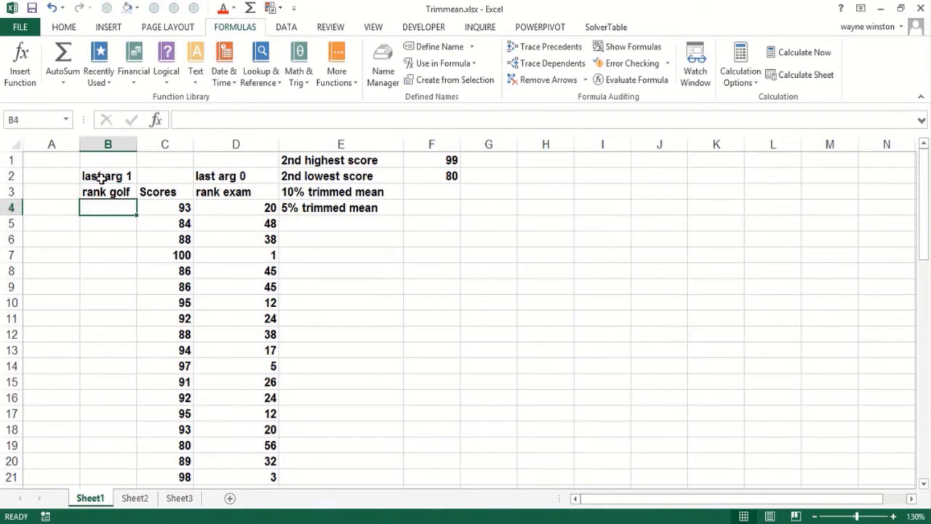
{"action": "type", "text": "=rank("}
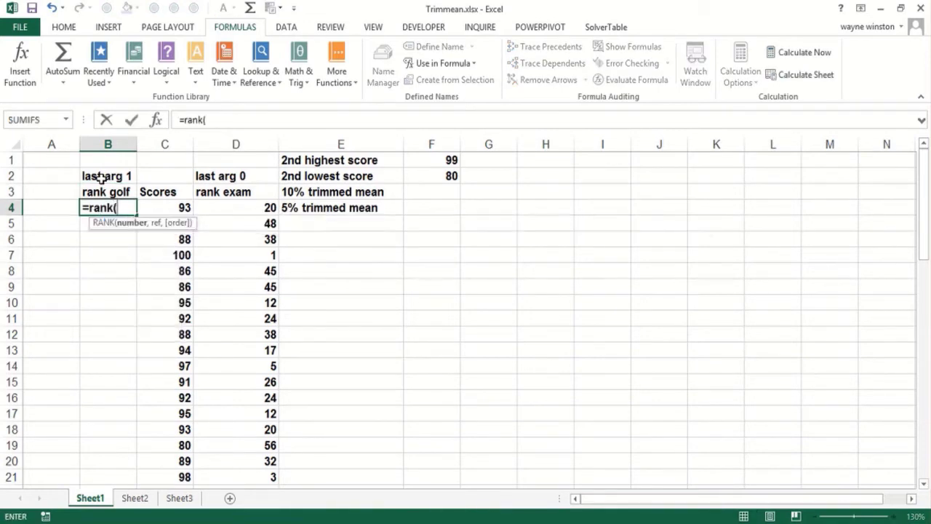
{"action": "left_click", "coordinate": [171, 208]}
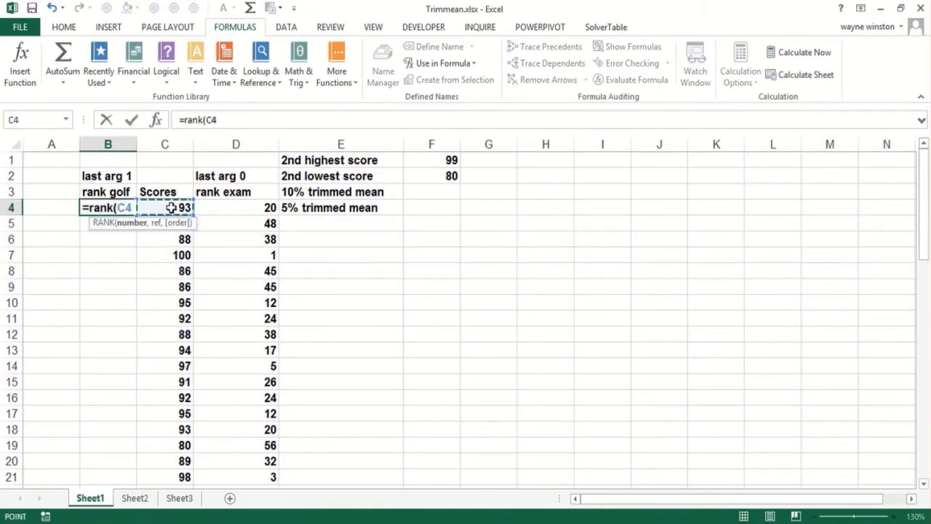
{"action": "type", "text": ","}
{"action": "key", "text": "F3"}
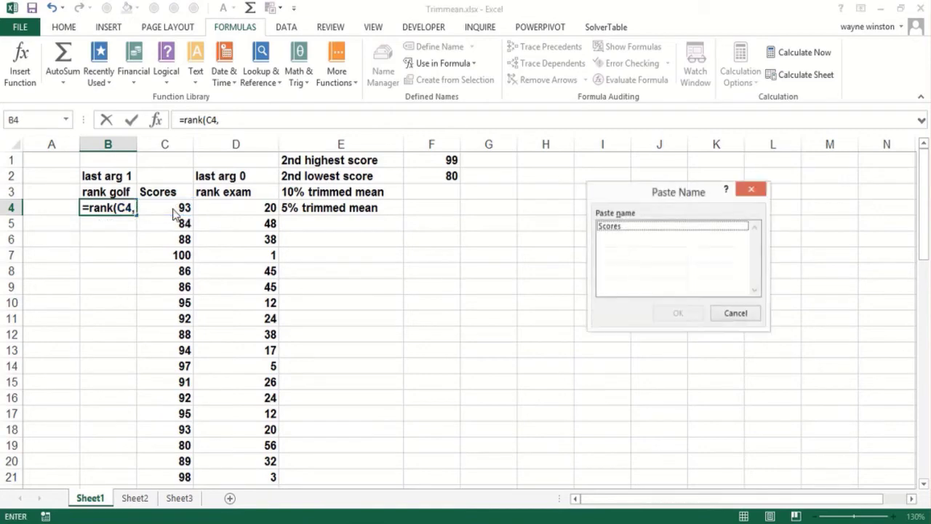
{"action": "left_click", "coordinate": [605, 228]}
{"action": "left_click", "coordinate": [672, 314]}
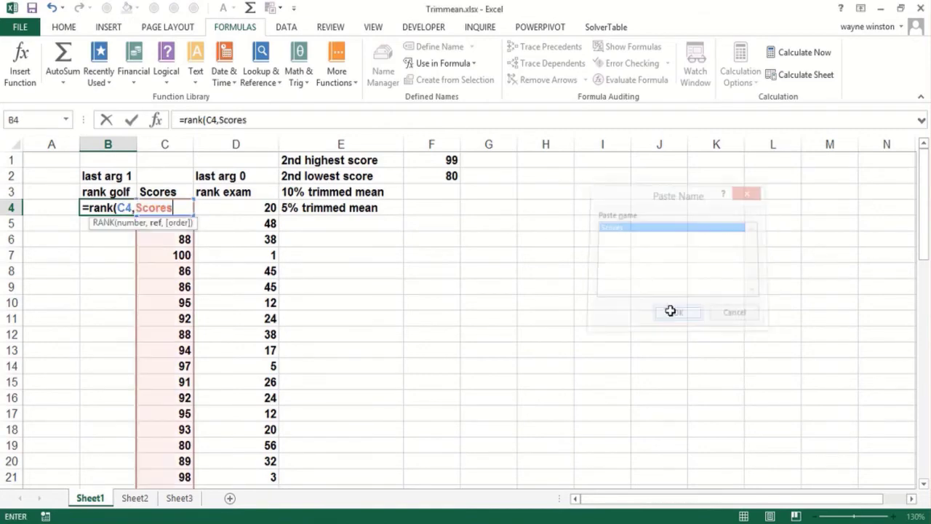
{"action": "type", "text": ",1)"}
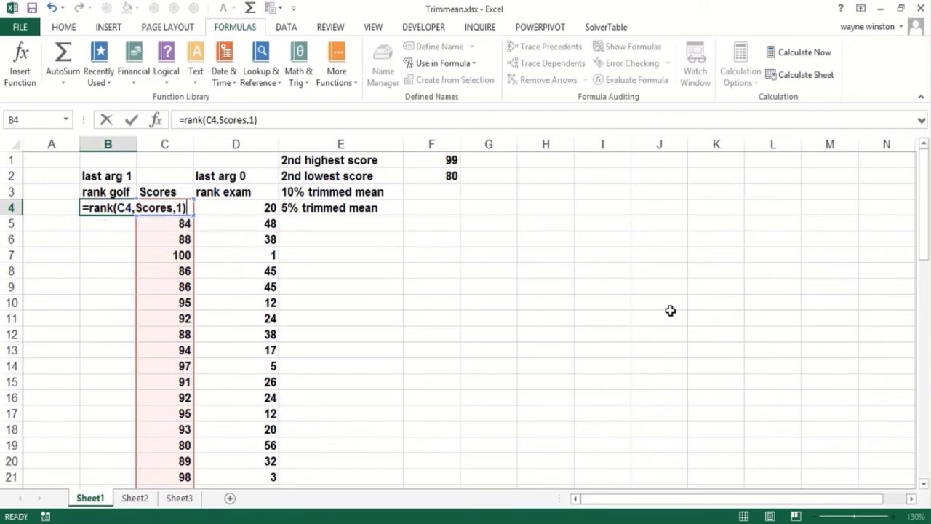
{"action": "key", "text": "Return"}
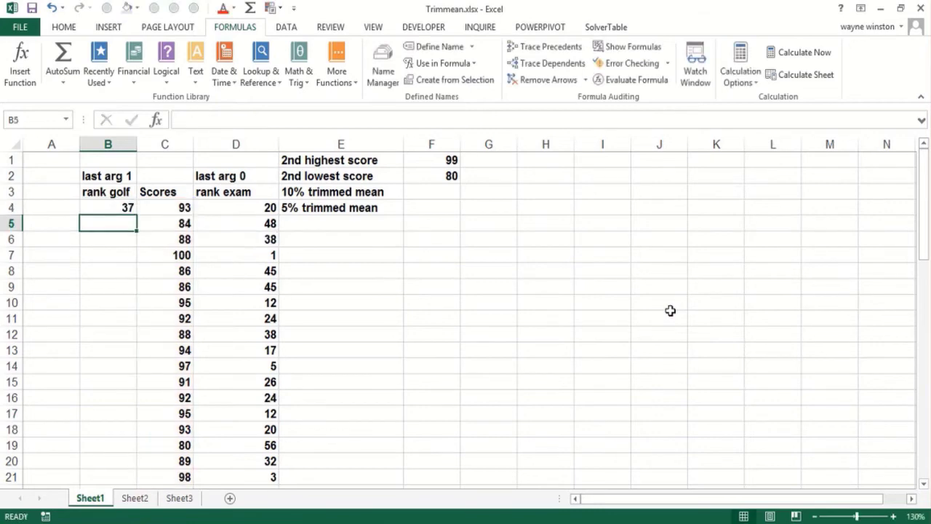
Copy the RANK formula in B4 down the rank golf column for all scores.
{"action": "left_click", "coordinate": [128, 208]}
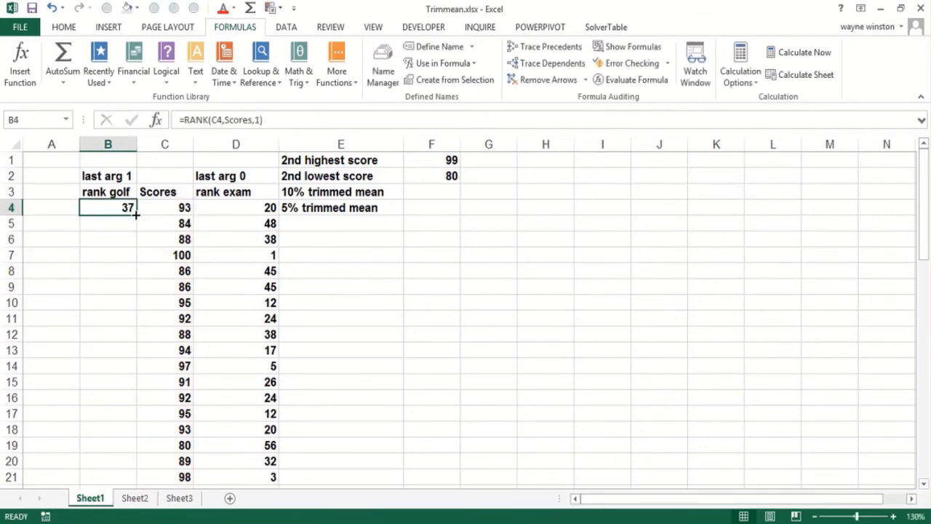
{"action": "double_click", "coordinate": [135, 214]}
{"action": "left_click", "coordinate": [114, 249]}
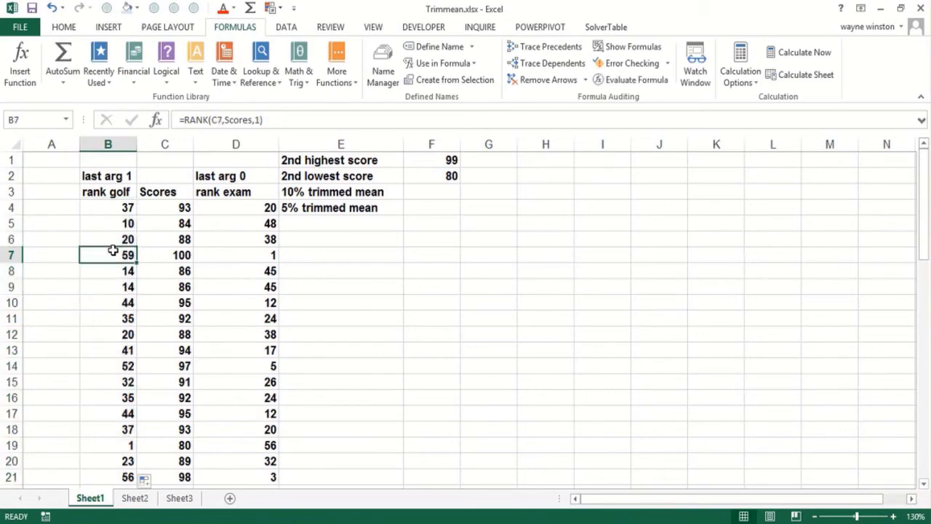
{"action": "left_click", "coordinate": [339, 268]}
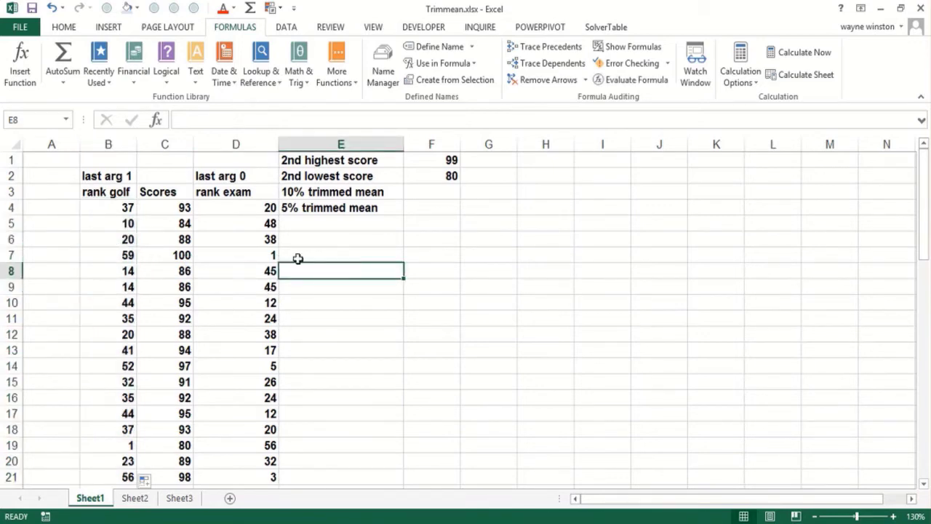
Start a =rank formula in the empty cell I9 to view the available RANK function variants.
{"action": "left_click", "coordinate": [582, 283]}
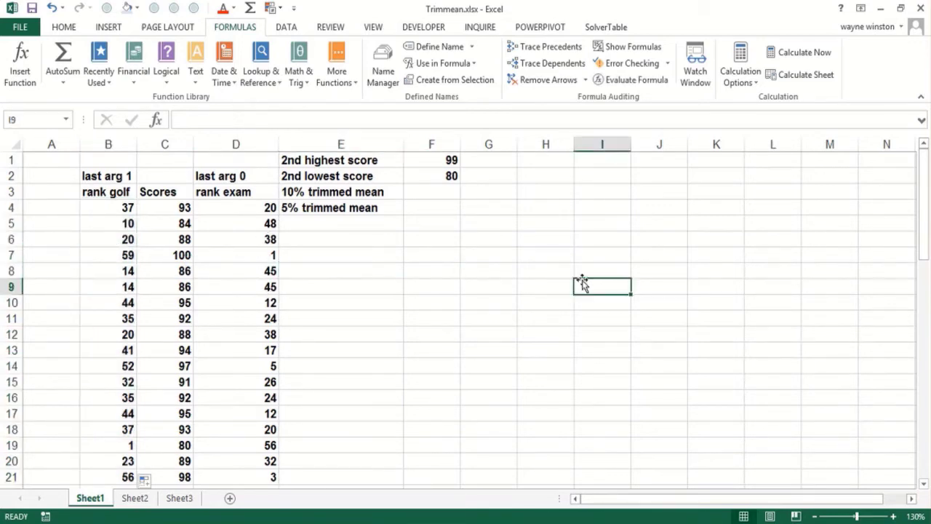
{"action": "type", "text": "=rank"}
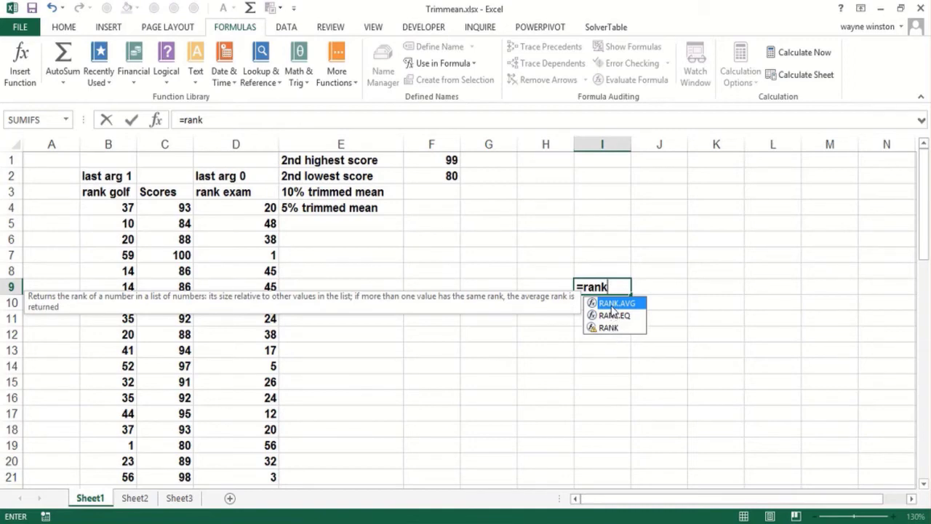
{"action": "key", "text": "Escape"}
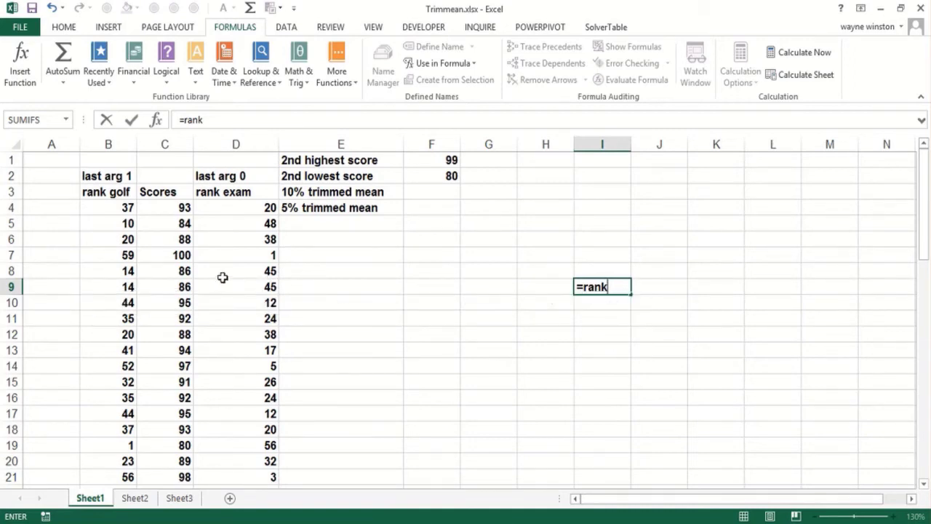
{"action": "left_click", "coordinate": [166, 457]}
Highlight the two tied scores of 86 in C8:C9 with a light blue fill and check their ranks.
{"action": "left_click_drag", "start_coordinate": [166, 272], "coordinate": [170, 279]}
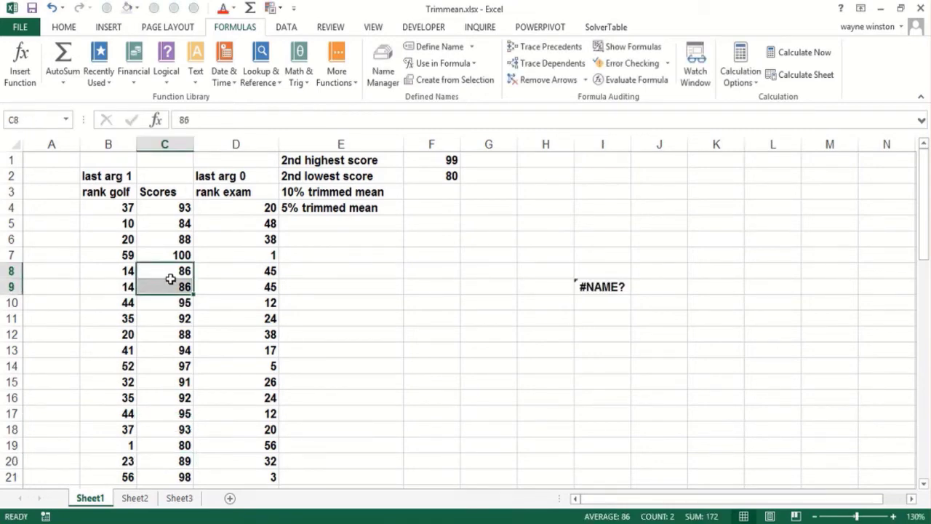
{"action": "left_click", "coordinate": [126, 8]}
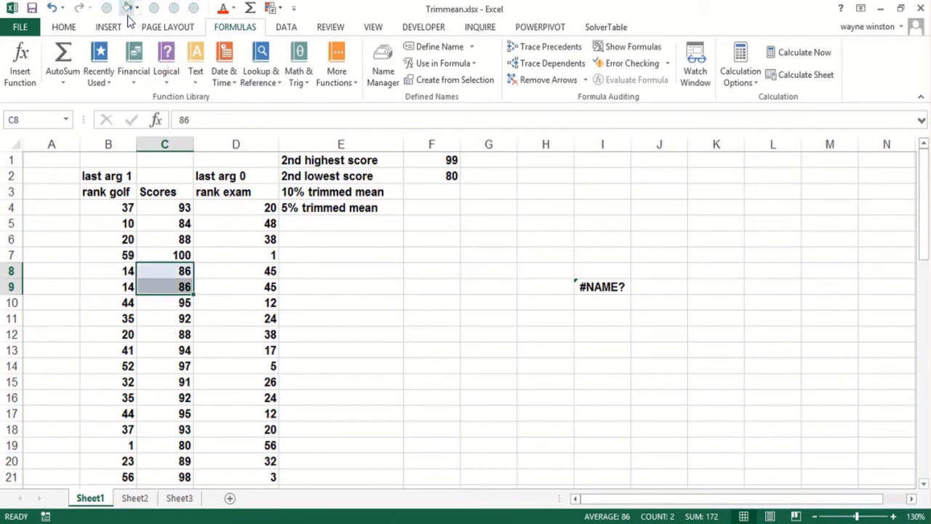
{"action": "left_click", "coordinate": [232, 286]}
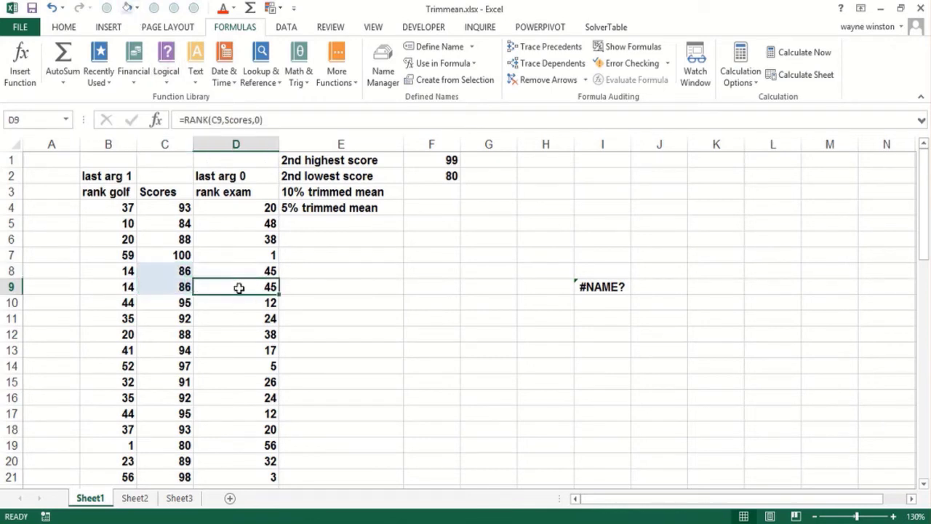
{"action": "left_click", "coordinate": [121, 276]}
Clear the leftover =rank entry from I9 and review the golf ranks of the tied scores.
{"action": "left_click", "coordinate": [613, 285]}
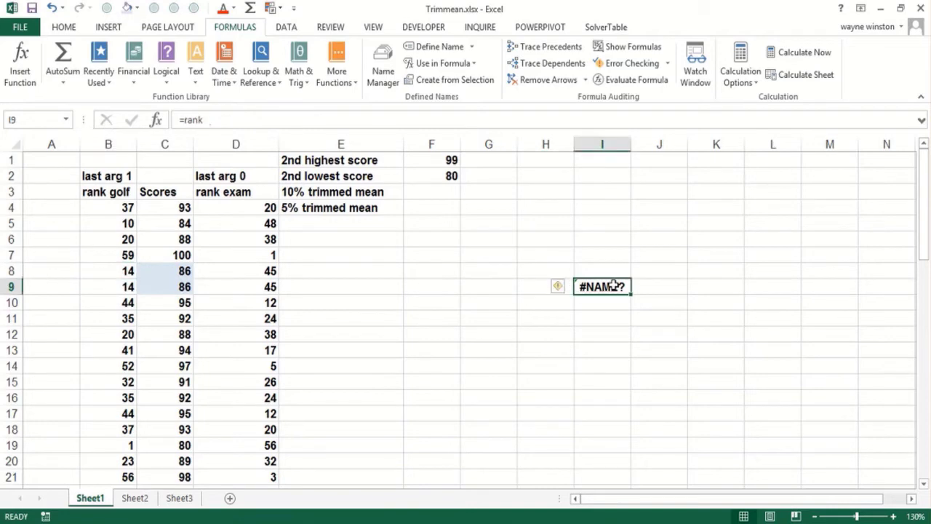
{"action": "key", "text": "Delete"}
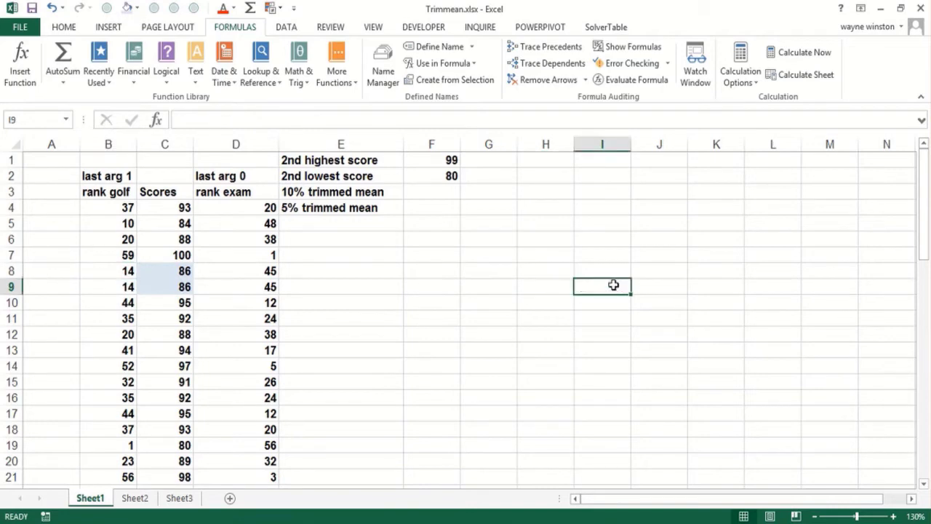
{"action": "left_click", "coordinate": [119, 286]}
{"action": "left_click", "coordinate": [118, 271]}
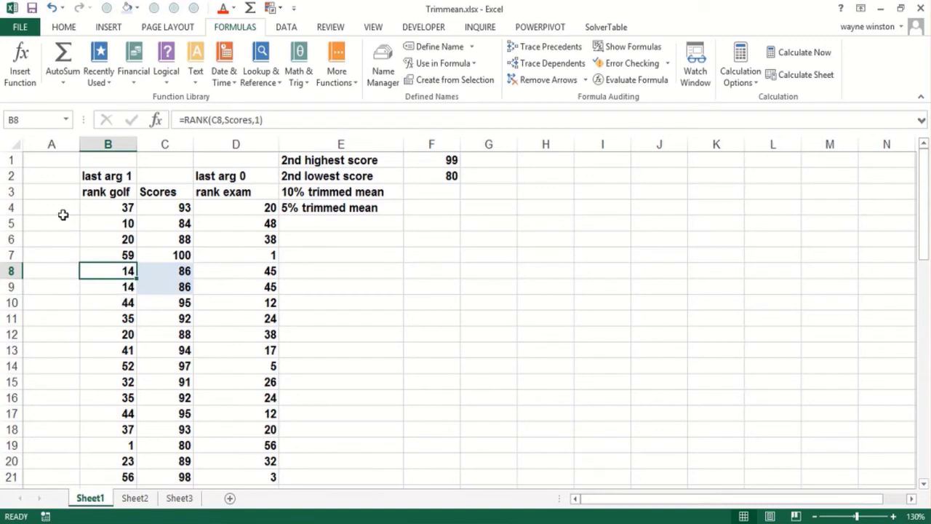
Enter the heading "rankeq" in A3 and the note "lastarg 0" above it in A2.
{"action": "left_click", "coordinate": [32, 189]}
{"action": "type", "text": "rankeq"}
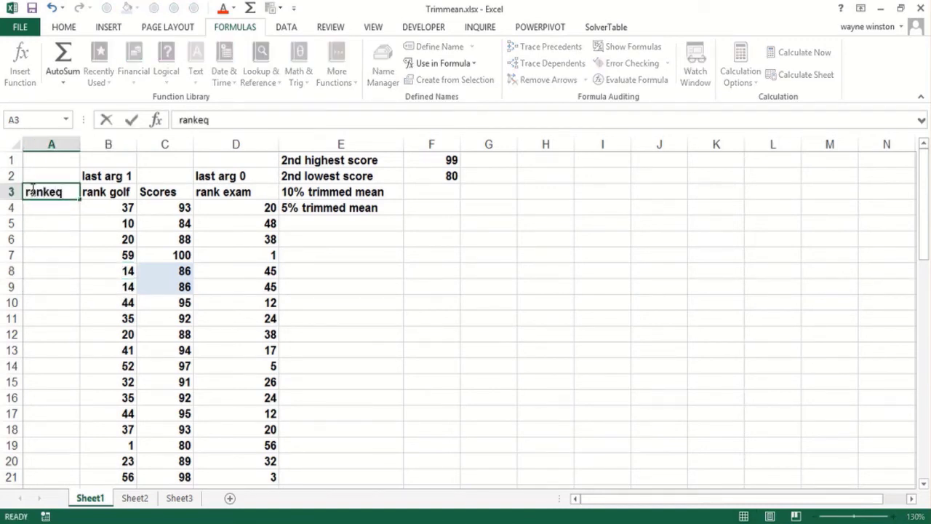
{"action": "key", "text": "Return"}
{"action": "key", "text": "Up"}
{"action": "key", "text": "Up"}
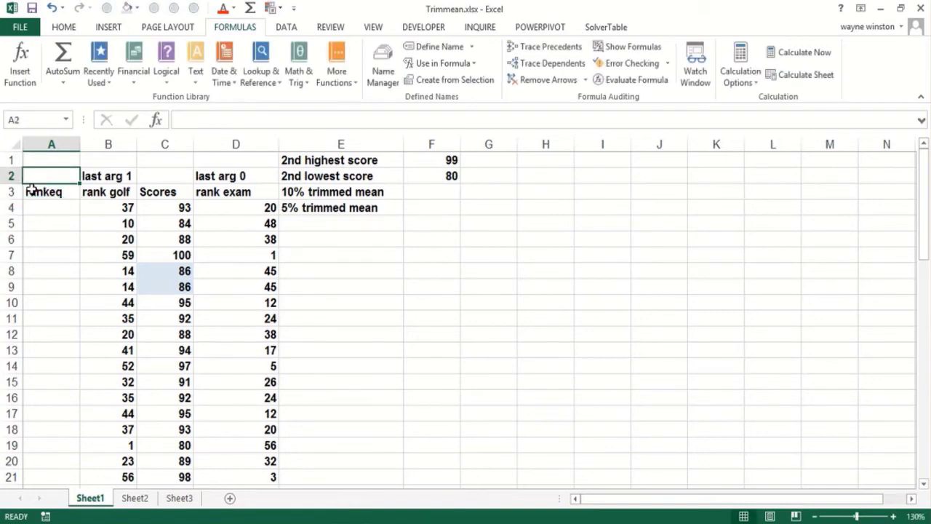
{"action": "type", "text": "lastarg 0"}
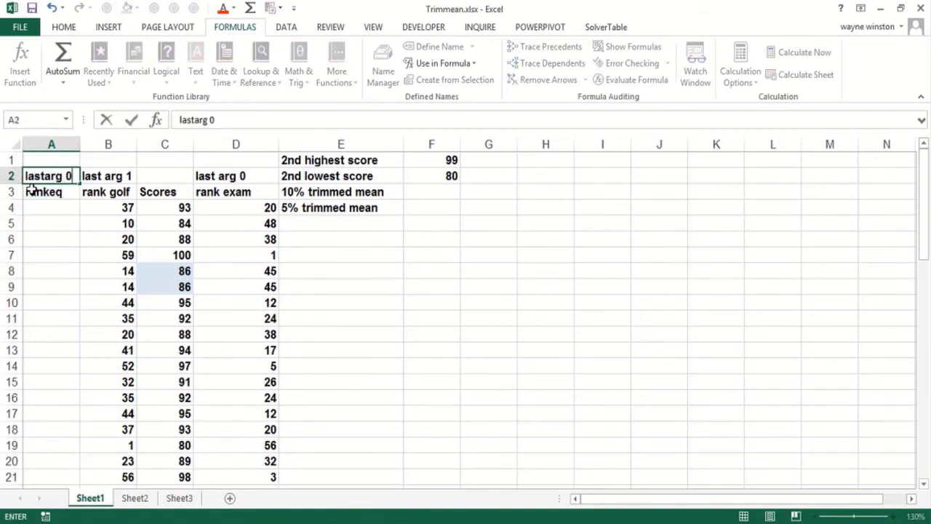
{"action": "key", "text": "Return"}
Enter a RANK.AVG formula in A4 that ranks D4 within the scores range with order 0.
{"action": "key", "text": "Down"}
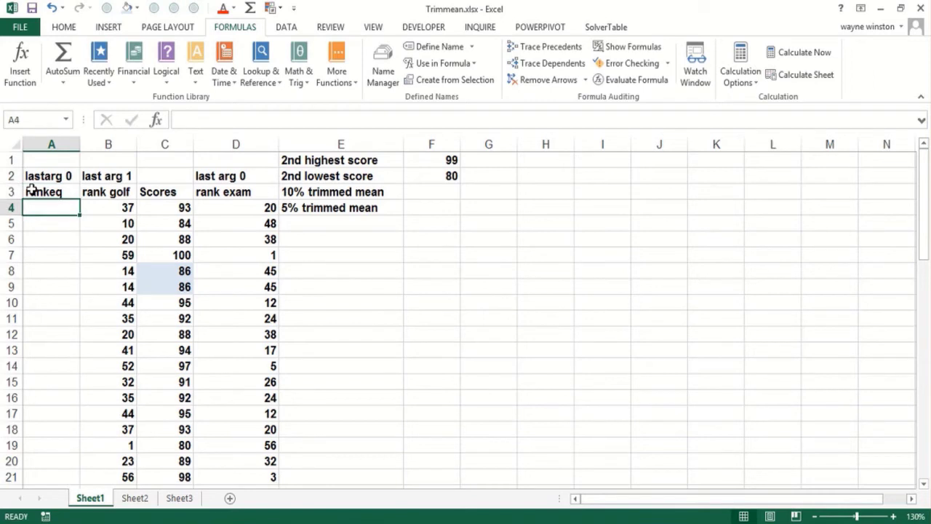
{"action": "type", "text": "=rank"}
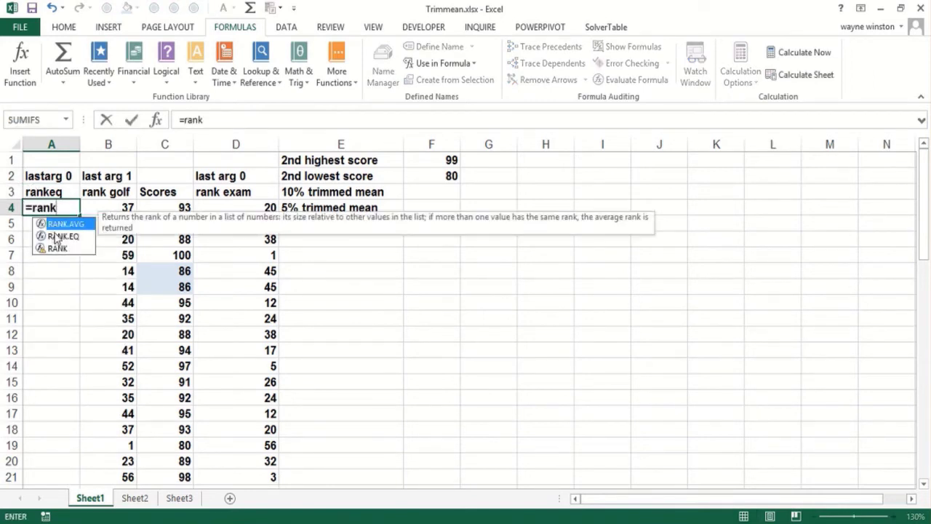
{"action": "double_click", "coordinate": [65, 224]}
{"action": "type", "text": ","}
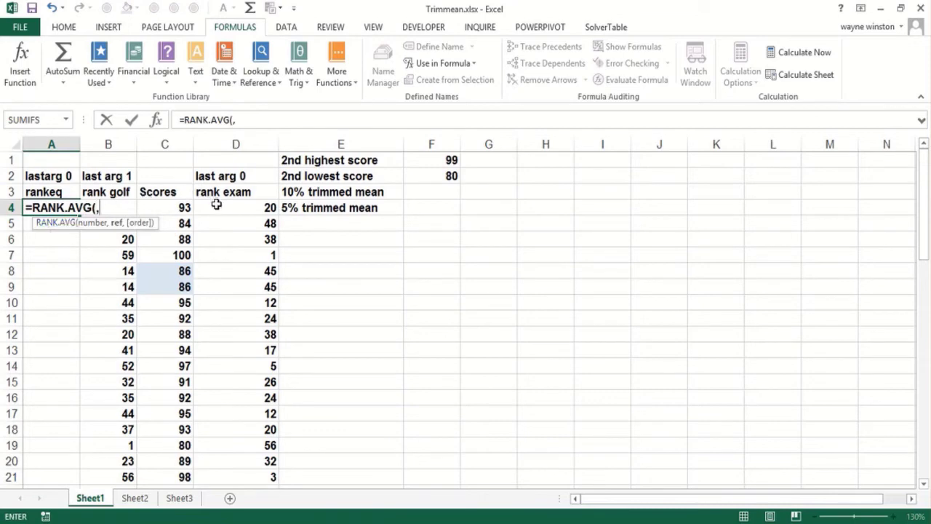
{"action": "key", "text": "BackSpace"}
{"action": "left_click", "coordinate": [216, 205]}
{"action": "type", "text": ",scoe"}
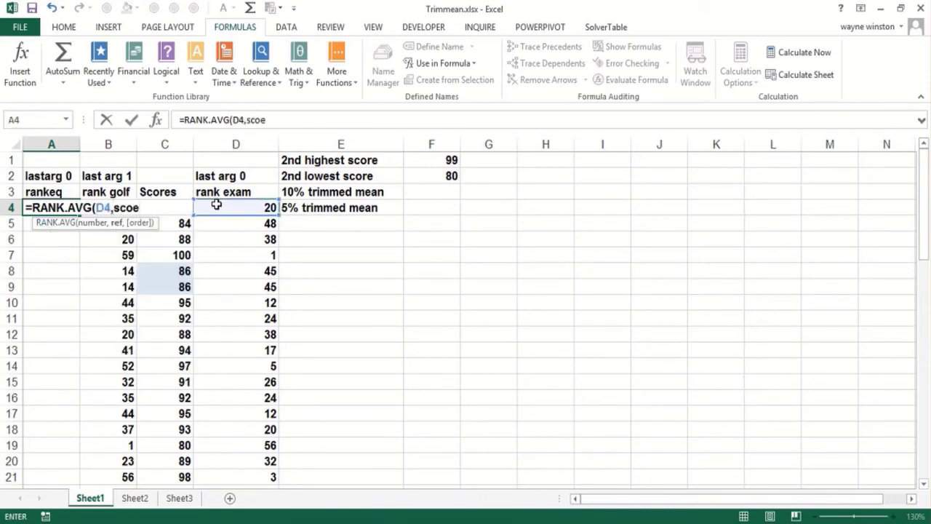
{"action": "key", "text": "BackSpace"}
{"action": "type", "text": "res"}
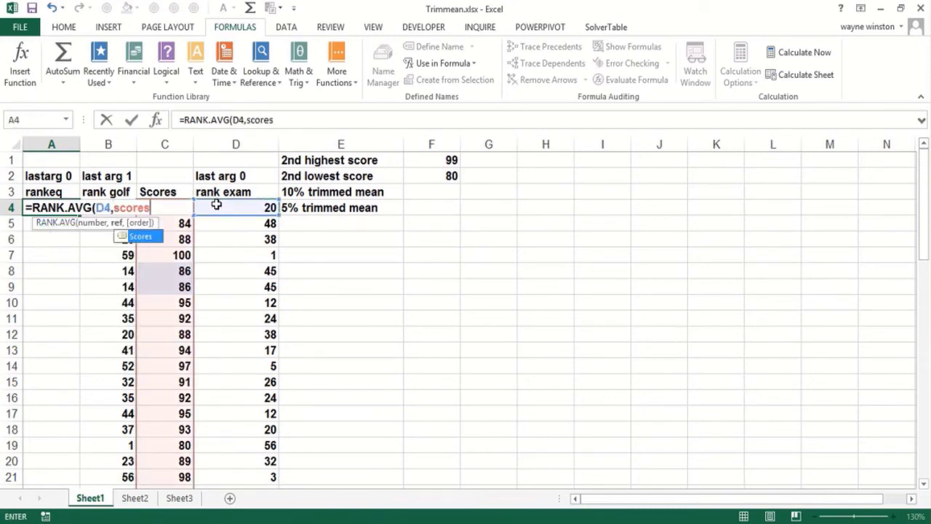
{"action": "type", "text": ",0)"}
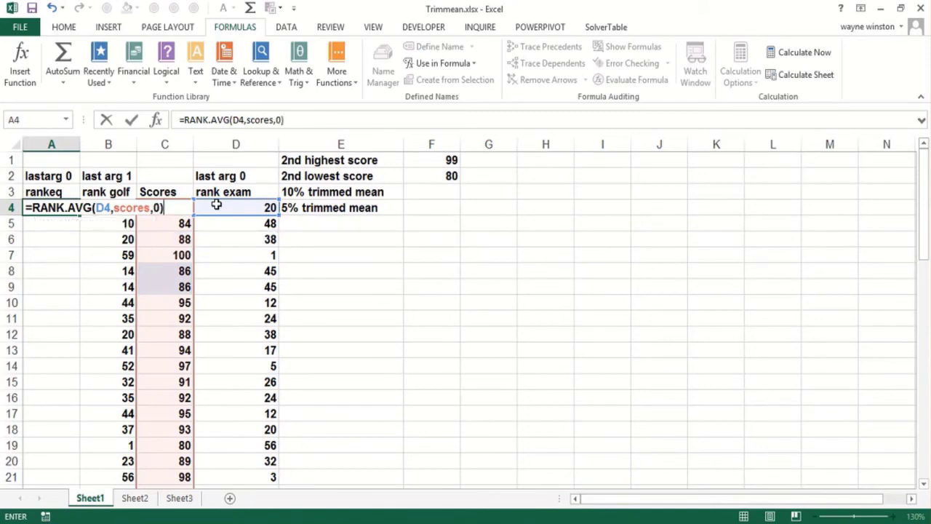
{"action": "key", "text": "Return"}
Correct the first argument of the RANK.AVG formula in A4 to C4.
{"action": "left_click", "coordinate": [63, 209]}
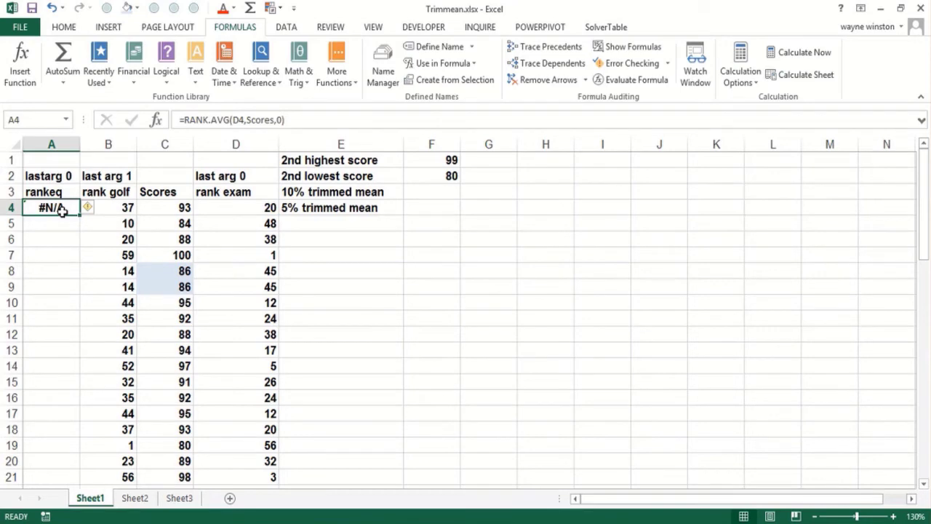
{"action": "left_click", "coordinate": [234, 119]}
{"action": "double_click", "coordinate": [236, 119]}
{"action": "type", "text": "c4"}
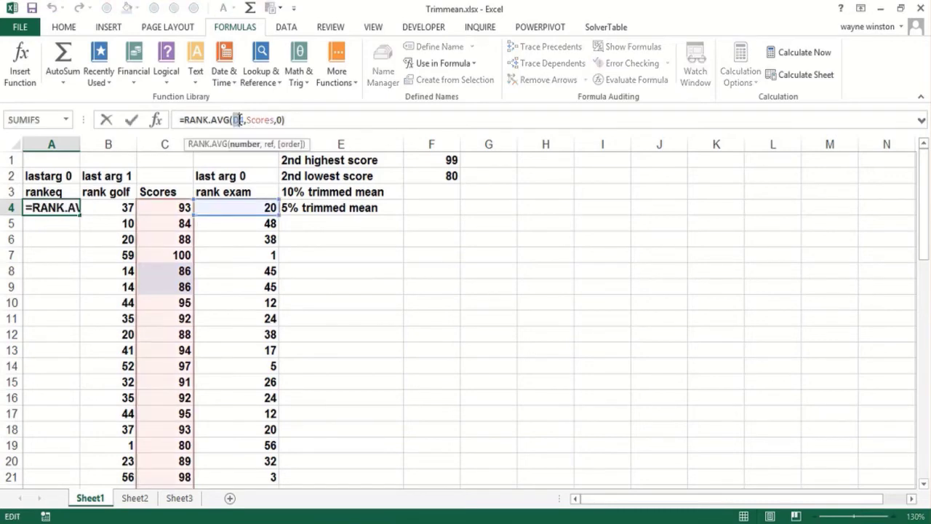
{"action": "key", "text": "Return"}
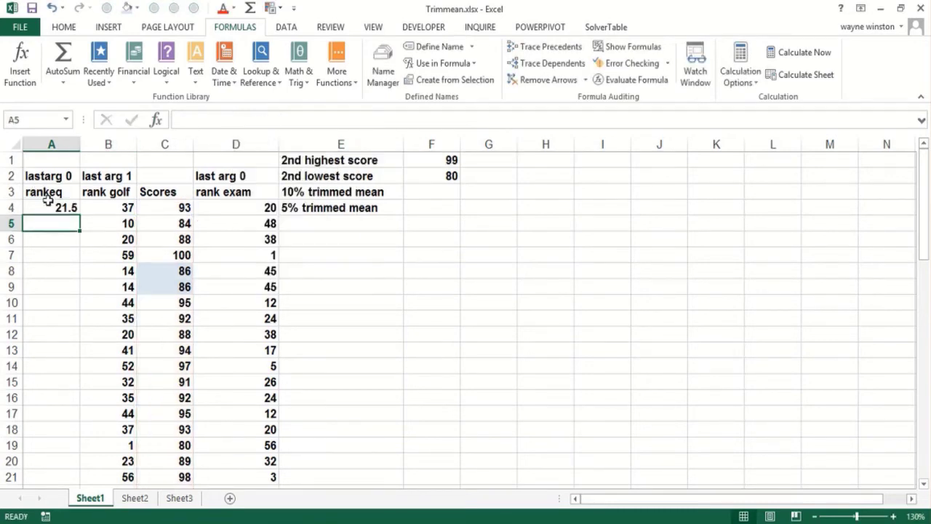
Fill the RANK.AVG formula from A4 down the column alongside all the scores.
{"action": "left_click", "coordinate": [145, 207]}
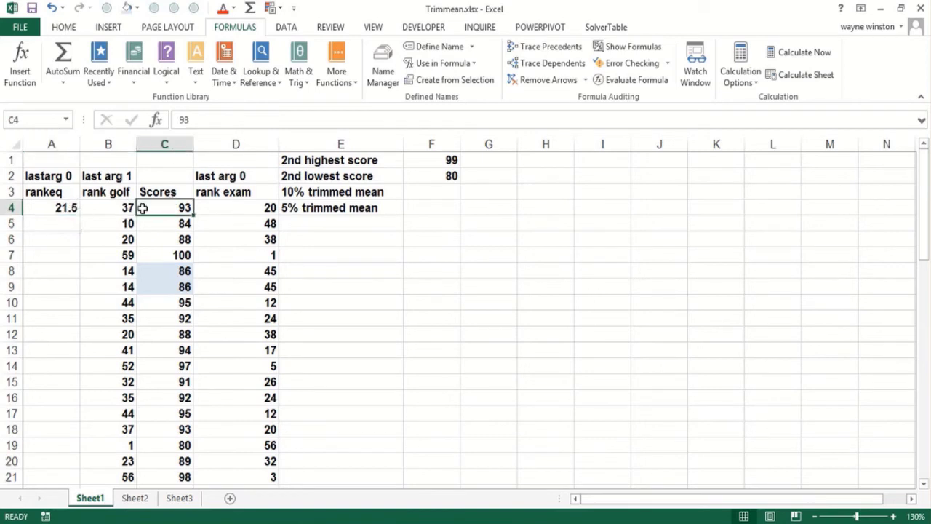
{"action": "left_click", "coordinate": [63, 208]}
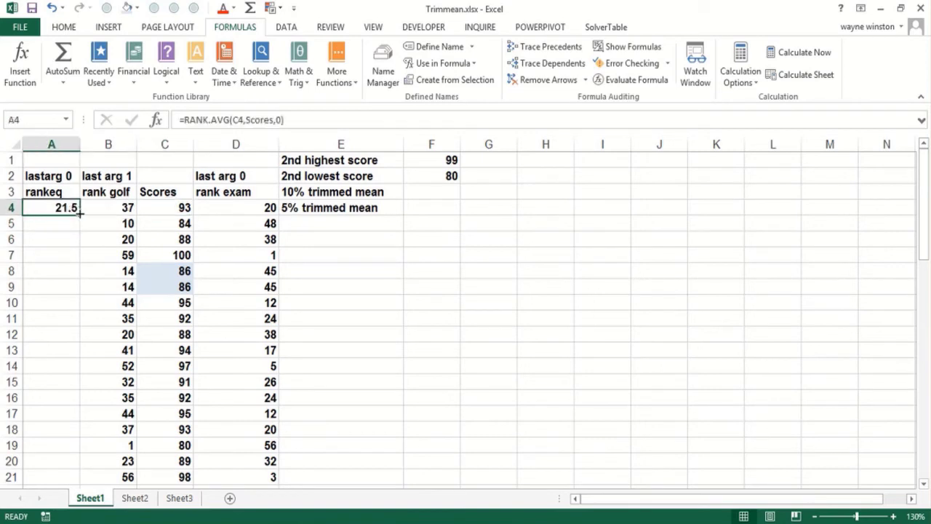
{"action": "double_click", "coordinate": [80, 208]}
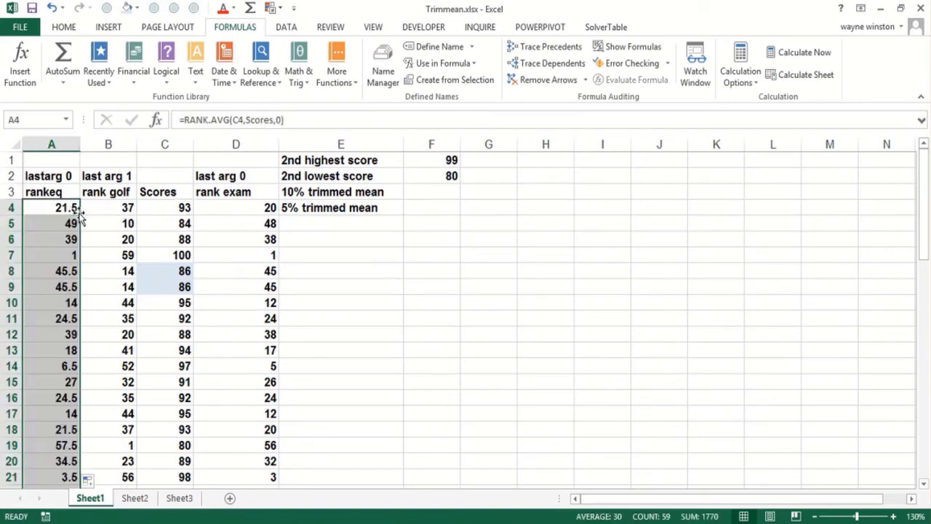
Compare the RANK and RANK.AVG results for the tied scores of 86 in rows 8 and 9, and review column A down to its last row.
{"action": "left_click", "coordinate": [183, 270]}
{"action": "left_click", "coordinate": [225, 270]}
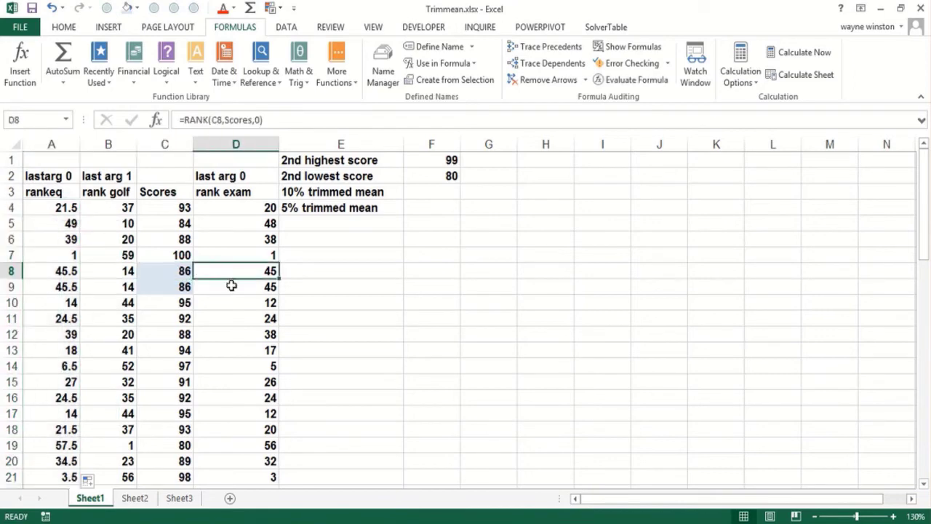
{"action": "left_click", "coordinate": [232, 286]}
{"action": "left_click", "coordinate": [233, 271]}
{"action": "left_click", "coordinate": [235, 287]}
{"action": "left_click", "coordinate": [52, 273]}
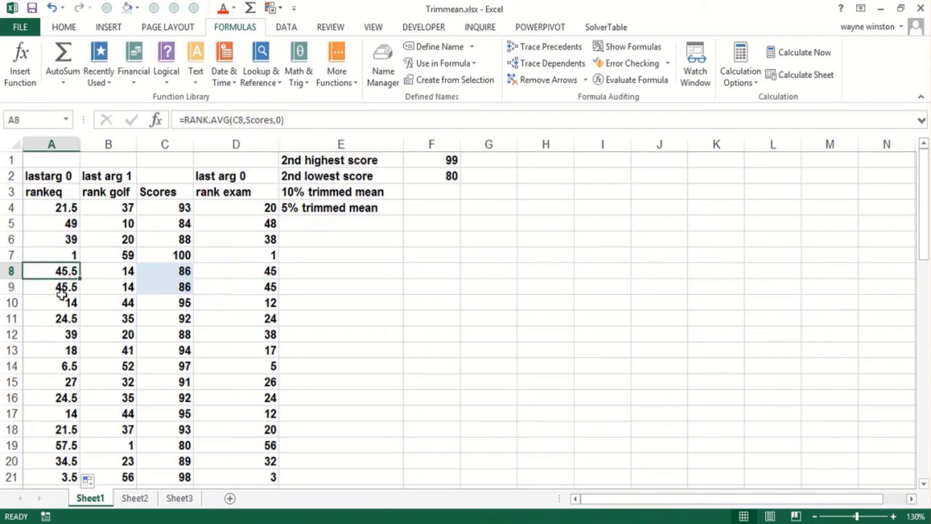
{"action": "left_click", "coordinate": [67, 289]}
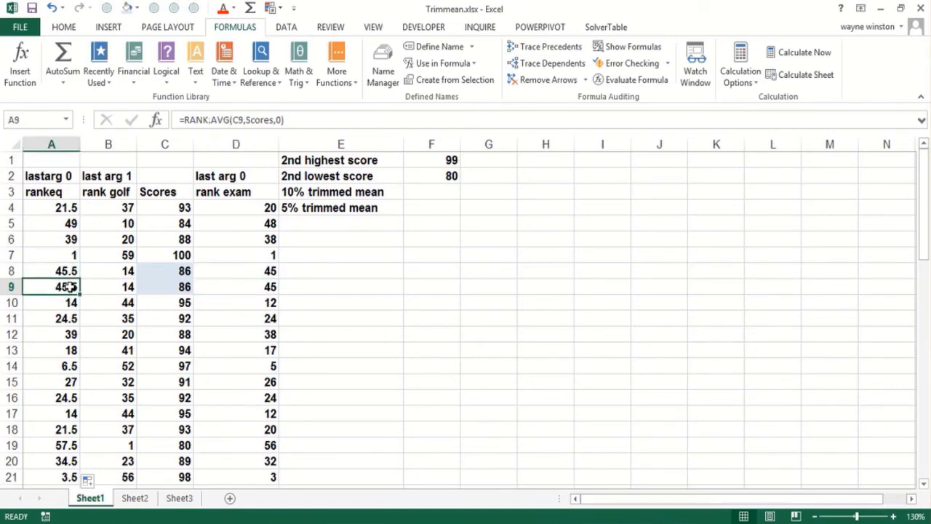
{"action": "key", "text": "Page_Down"}
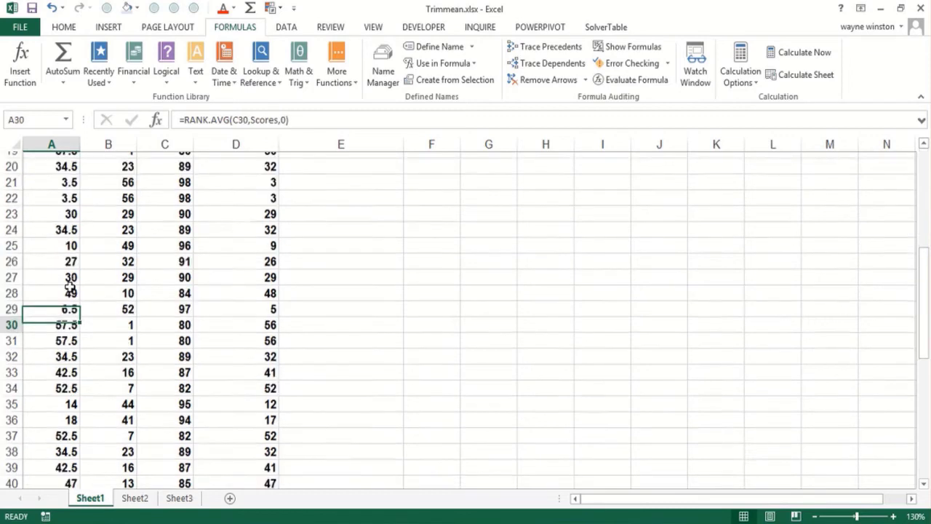
{"action": "key", "text": "Page_Down"}
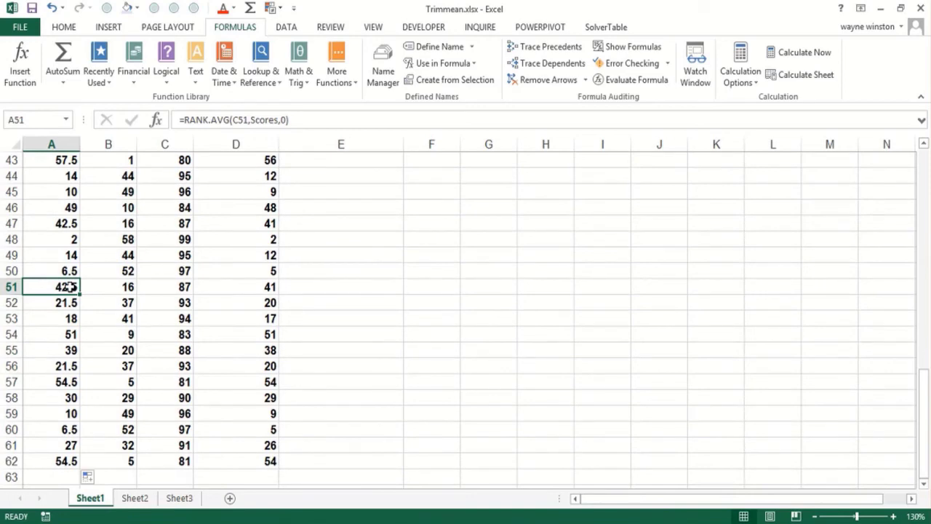
{"action": "key", "text": "Page_Up"}
{"action": "key", "text": "Page_Up"}
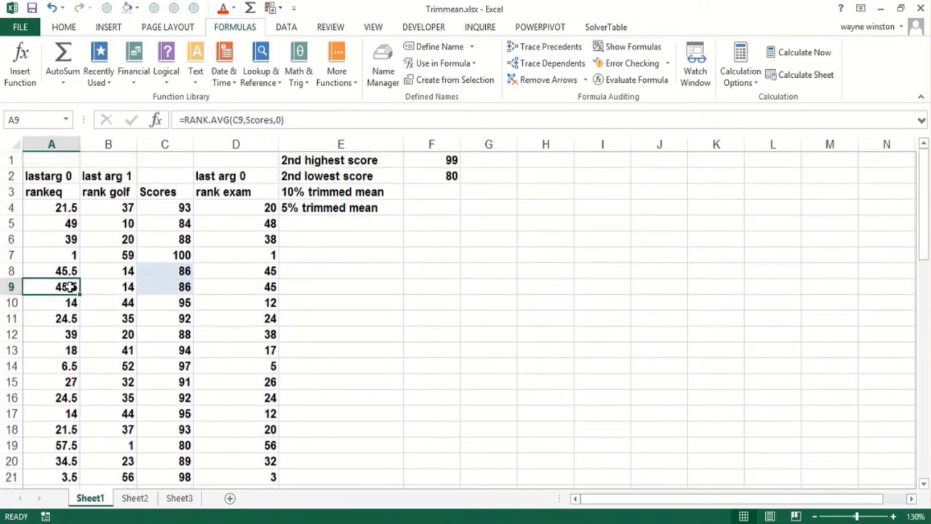
Change the heading in A3 to "rank.avg".
{"action": "key", "text": "Up"}
{"action": "key", "text": "Up"}
{"action": "key", "text": "Up"}
{"action": "key", "text": "Up"}
{"action": "key", "text": "Up"}
{"action": "key", "text": "Up"}
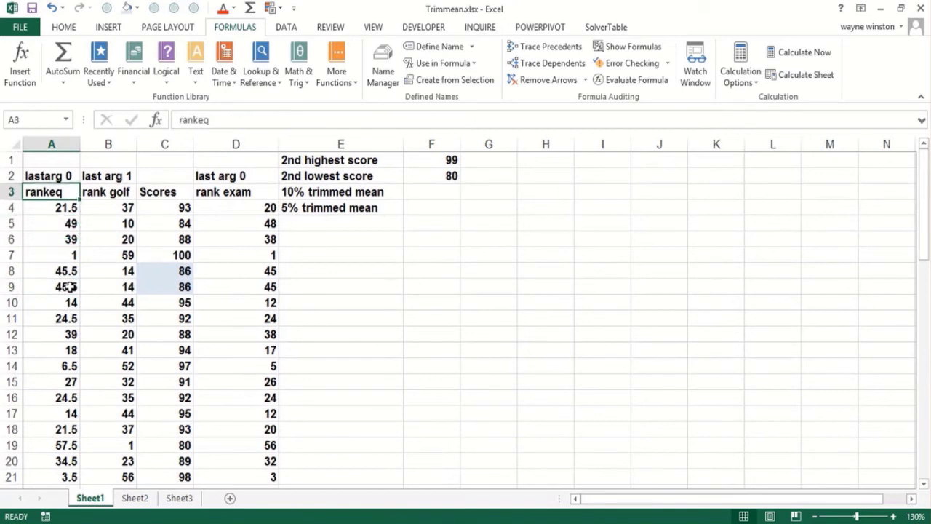
{"action": "type", "text": "rank.avg"}
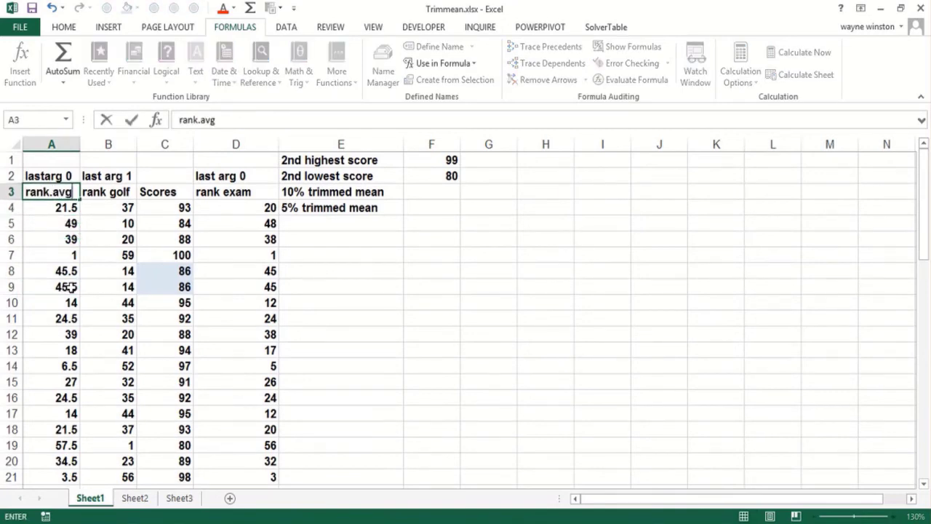
{"action": "key", "text": "Return"}
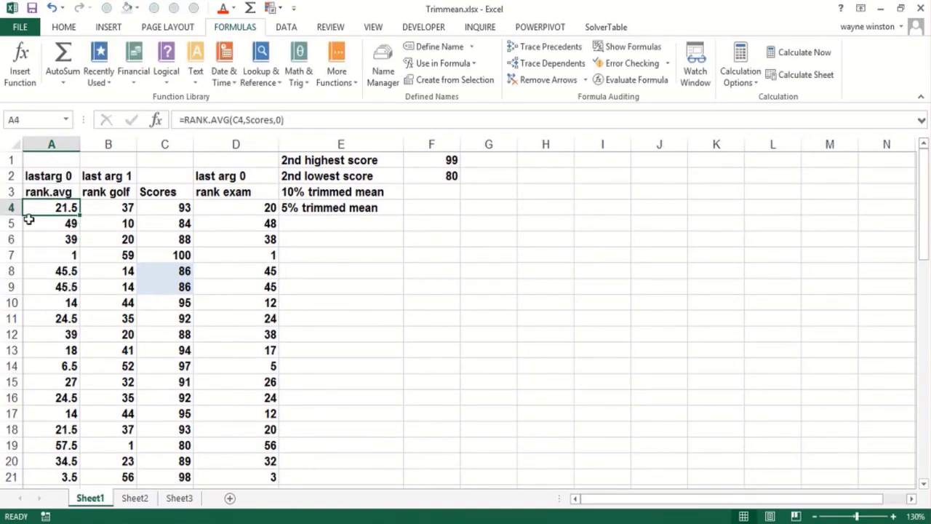
{"action": "left_click", "coordinate": [322, 255]}
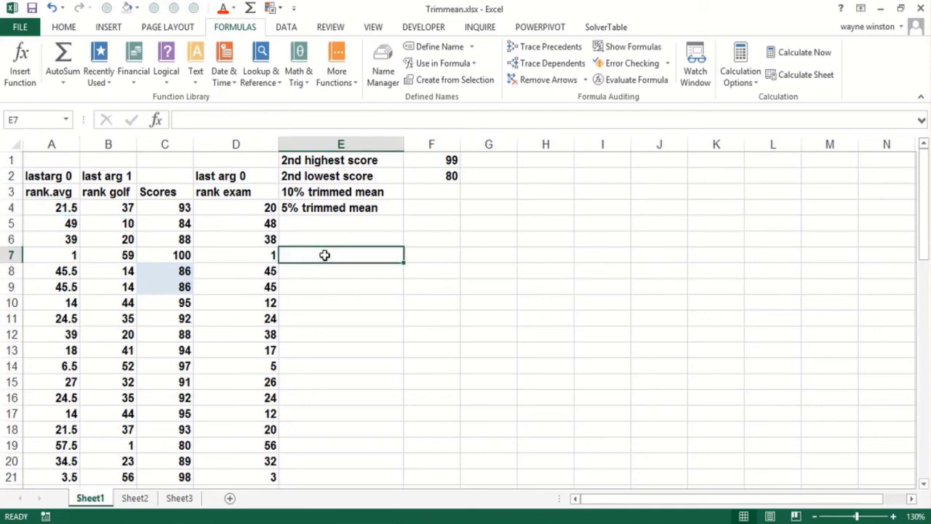
{"action": "left_click", "coordinate": [364, 236]}
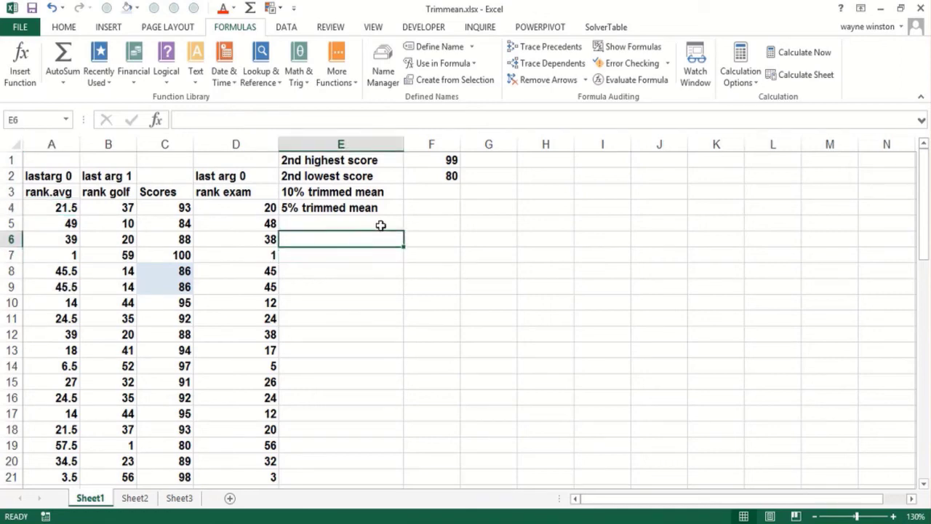
{"action": "left_click", "coordinate": [380, 226]}
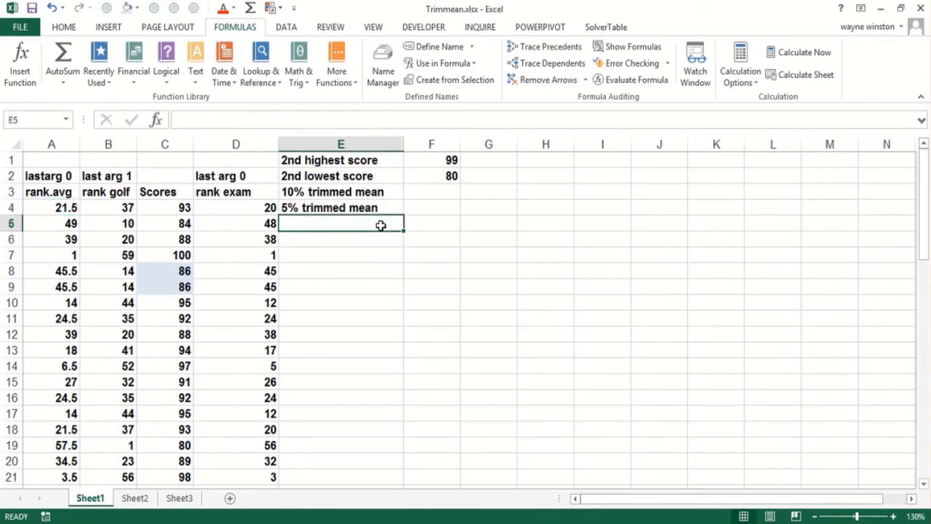
{"action": "left_click", "coordinate": [432, 195]}
{"action": "left_click", "coordinate": [428, 210]}
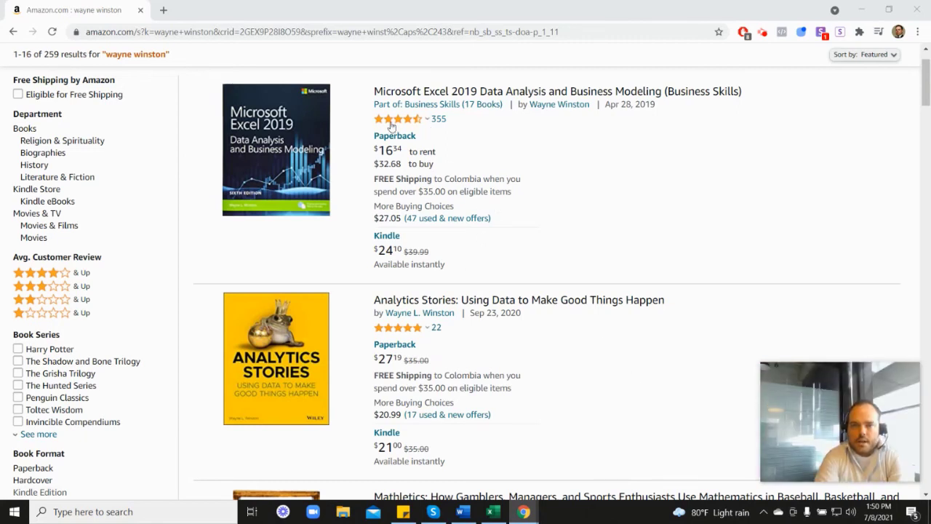
Browse the author's books in the Amazon search results in Chrome, down to Marketing Analytics and back up to Mathletics.
{"action": "mouse_move", "coordinate": [400, 125]}
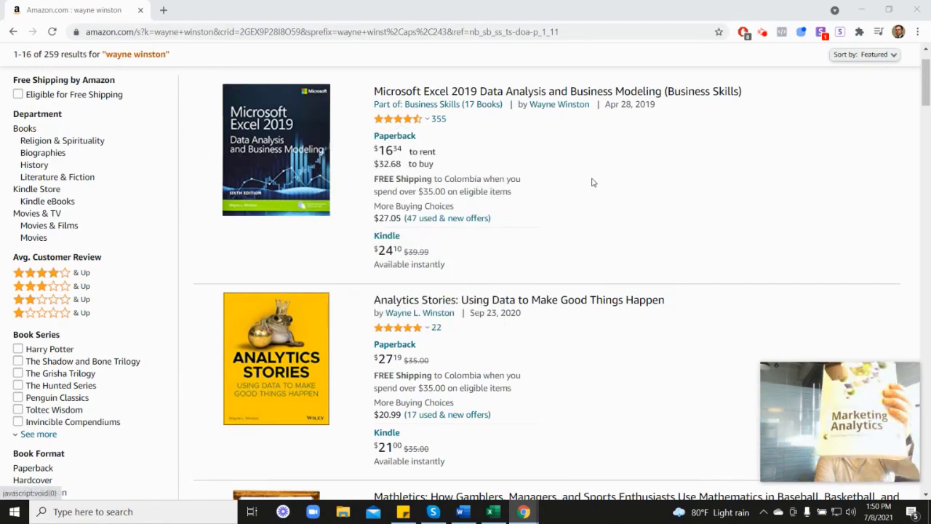
{"action": "scroll", "coordinate": [859, 295], "scroll_direction": "down", "scroll_amount": 6}
{"action": "scroll", "coordinate": [432, 354], "scroll_direction": "down", "scroll_amount": 2}
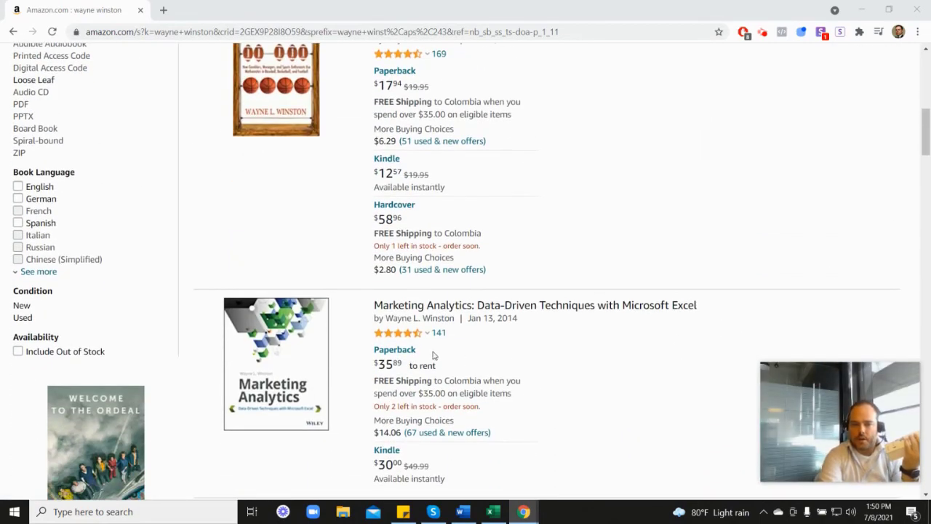
{"action": "mouse_move", "coordinate": [410, 273]}
{"action": "scroll", "coordinate": [542, 276], "scroll_direction": "up", "scroll_amount": 6}
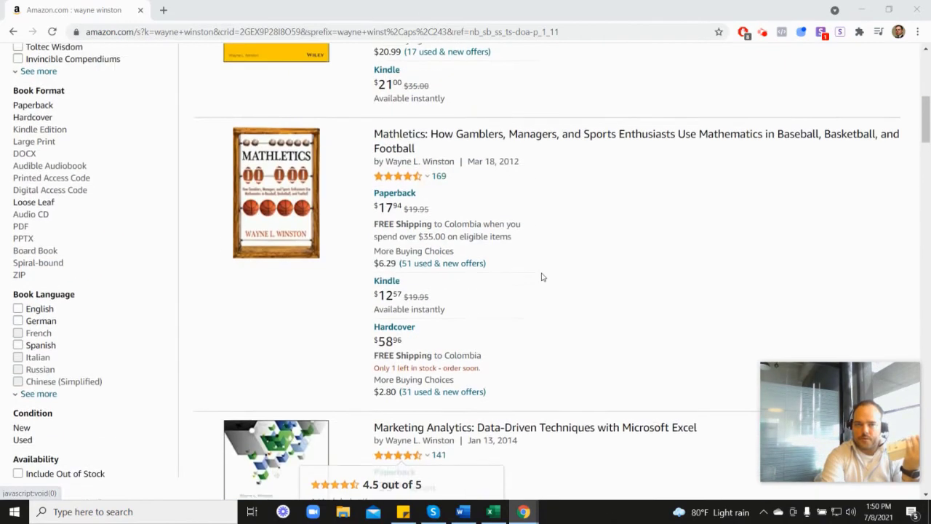